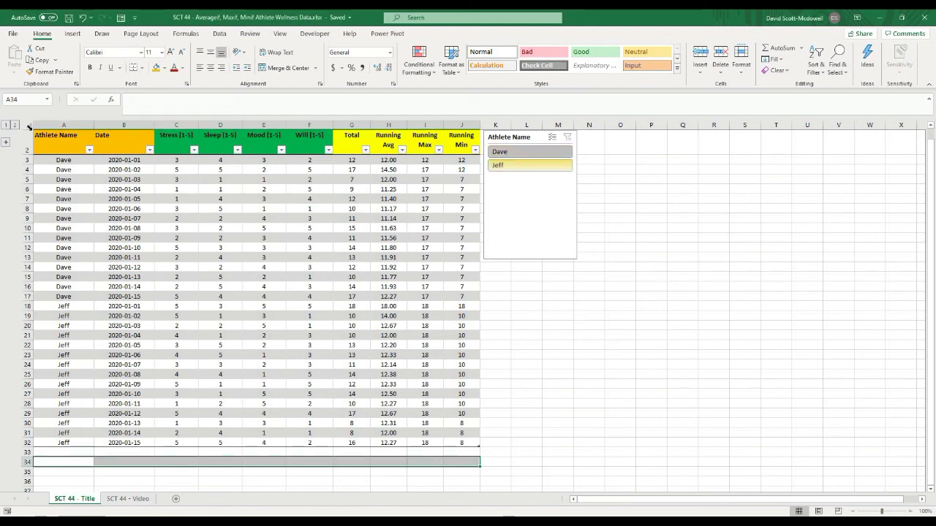
Reveal the grouped chart row and view the wellness chart filtered by individual athlete, ending with the slicer filter cleared.
left_click(6, 144)
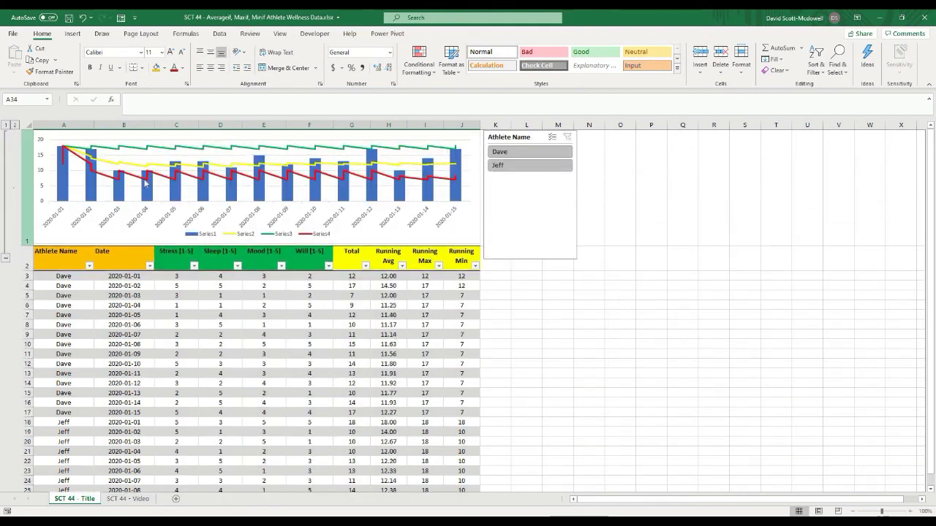
left_click(523, 167)
left_click(512, 151)
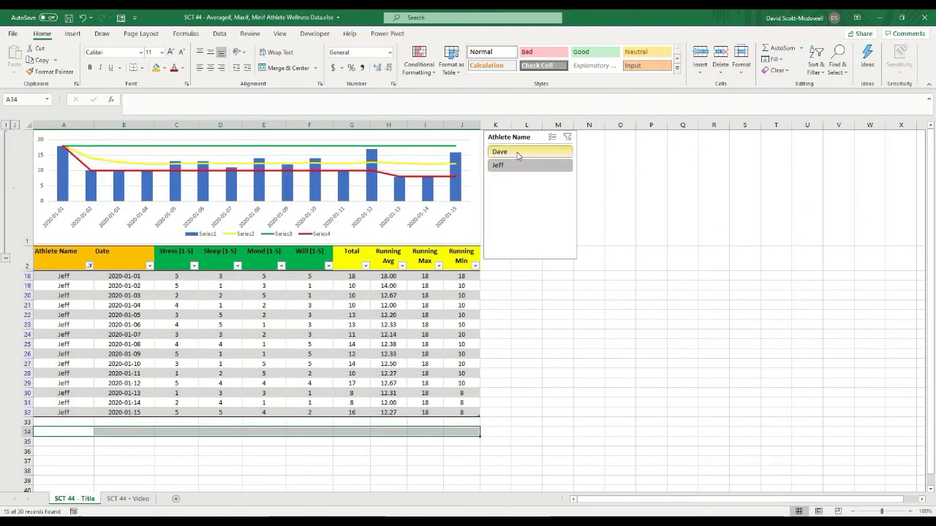
left_click(509, 166)
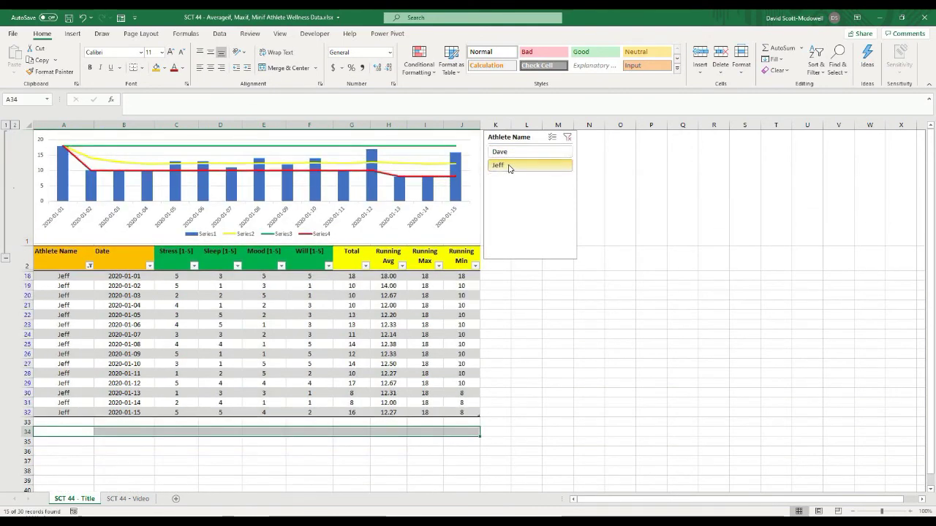
left_click(567, 137)
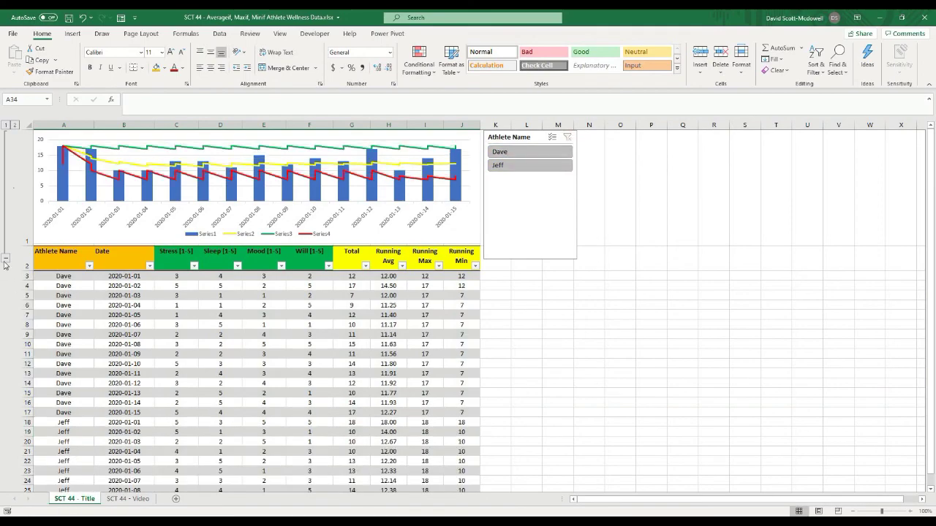
scroll(231, 246, "down", 1)
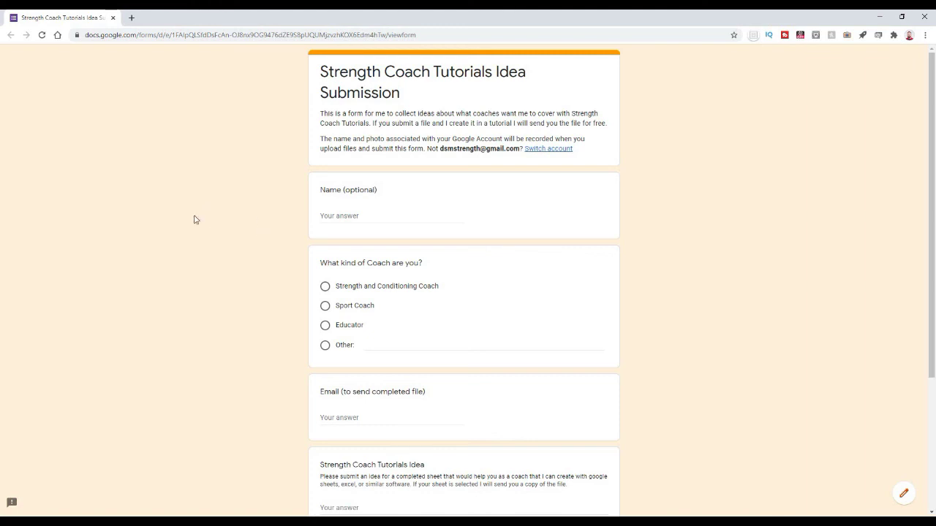
Review the Strength Coach Tutorials Idea Submission form in the browser, from the coach questions through the file upload field.
scroll(281, 210, "down", 2)
scroll(281, 211, "down", 2)
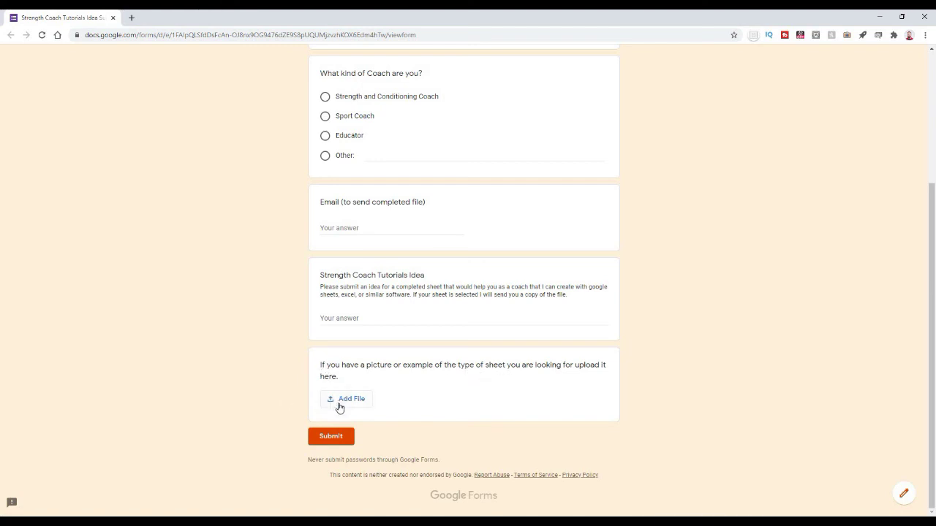
scroll(273, 373, "up", 1)
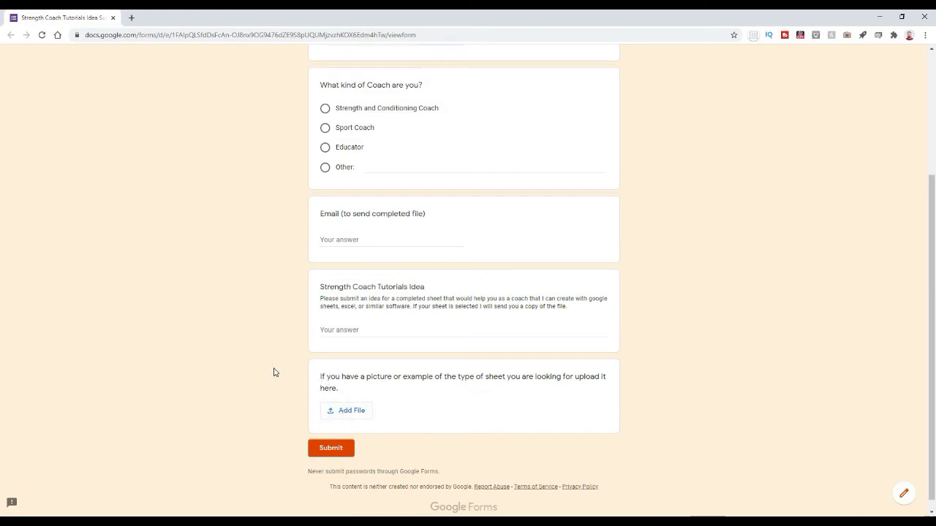
scroll(274, 373, "up", 3)
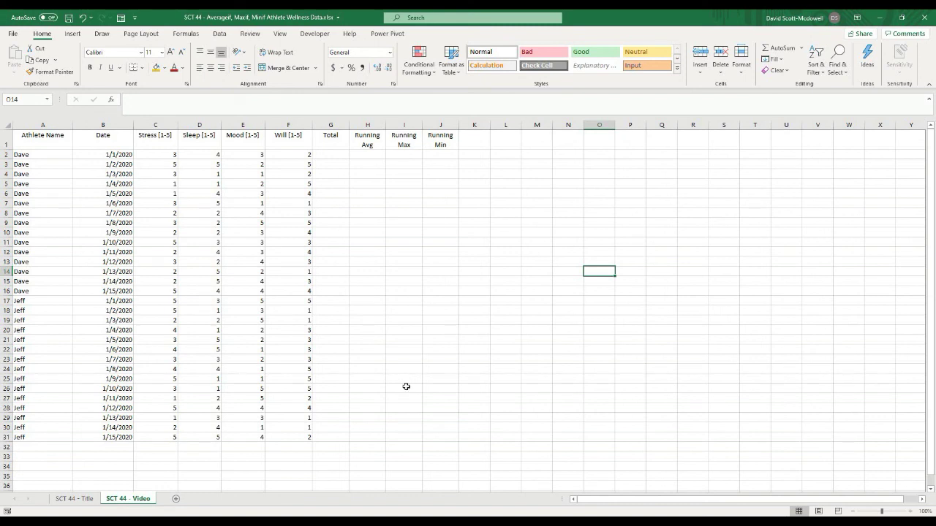
Examine the SCT 44 - Video sheet's athlete names, date range, and Stress, Sleep, Mood and Will rating columns.
left_click(119, 155)
left_click(119, 291)
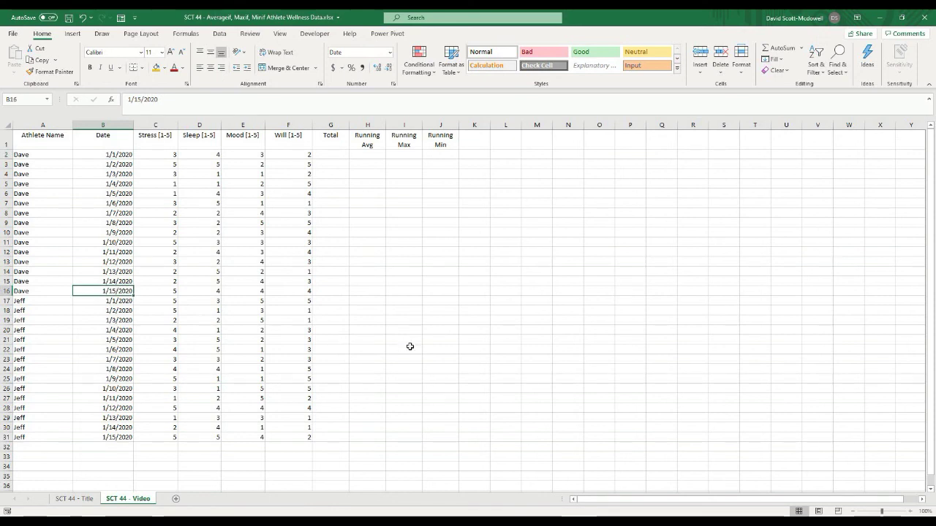
left_click(404, 368)
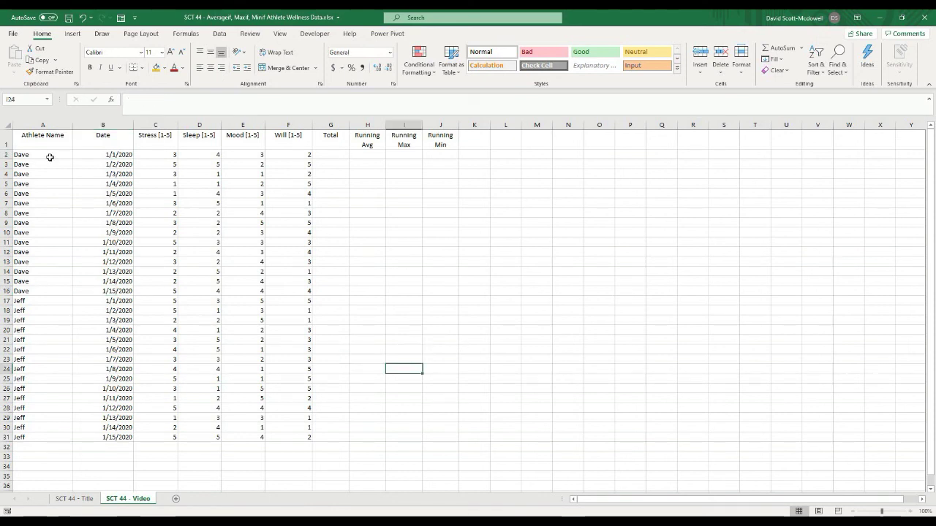
left_click_drag(48, 154, 50, 427)
left_click(94, 465)
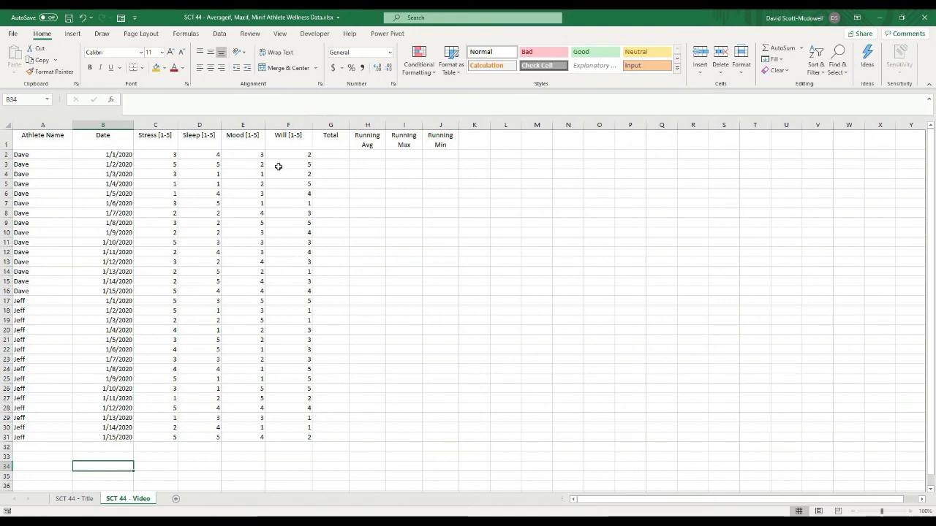
left_click(153, 142)
key("Right")
key("Right")
key("Right")
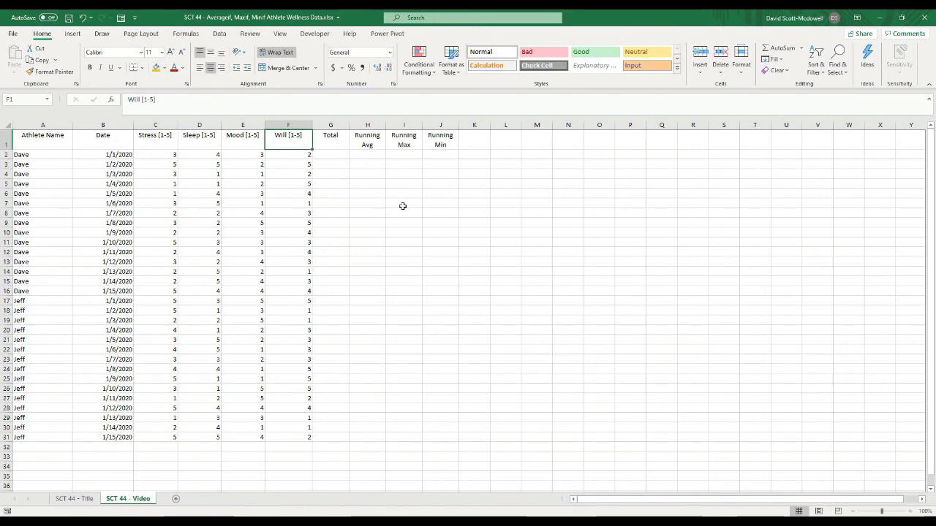
left_click(429, 229)
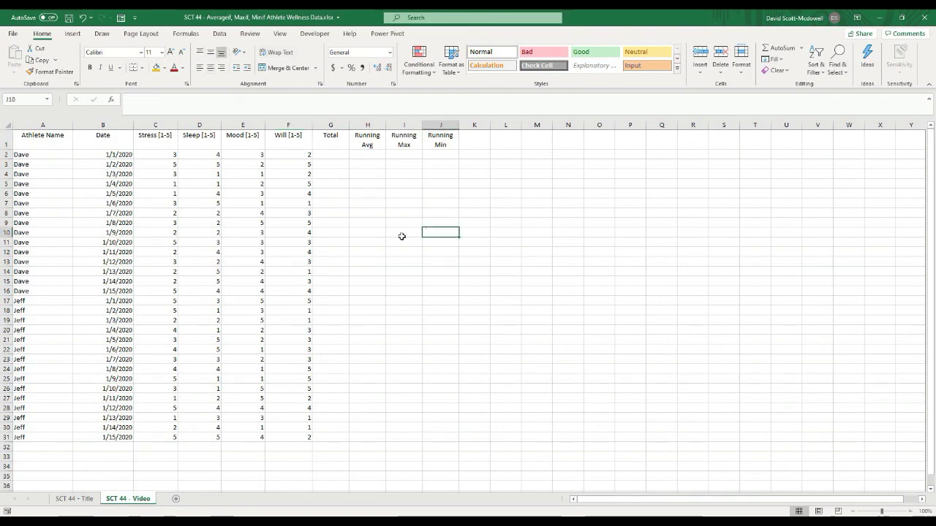
left_click(156, 155)
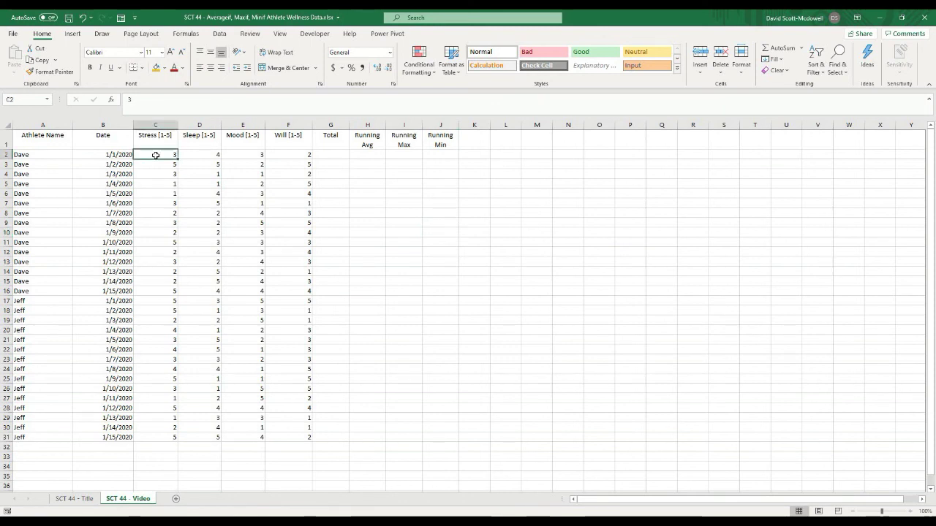
left_click(428, 282)
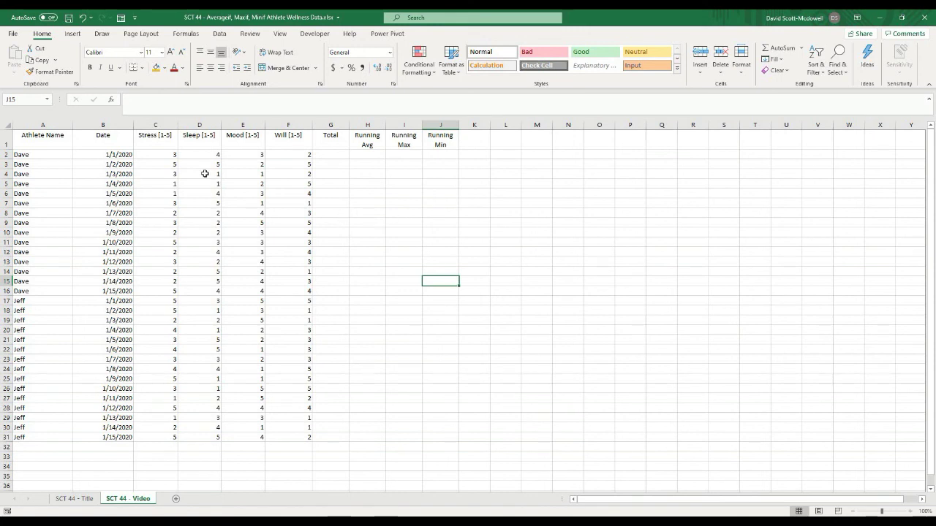
Clear all Stress, Sleep, Mood and Will ratings in C2:F31.
left_click_drag(155, 152, 310, 439)
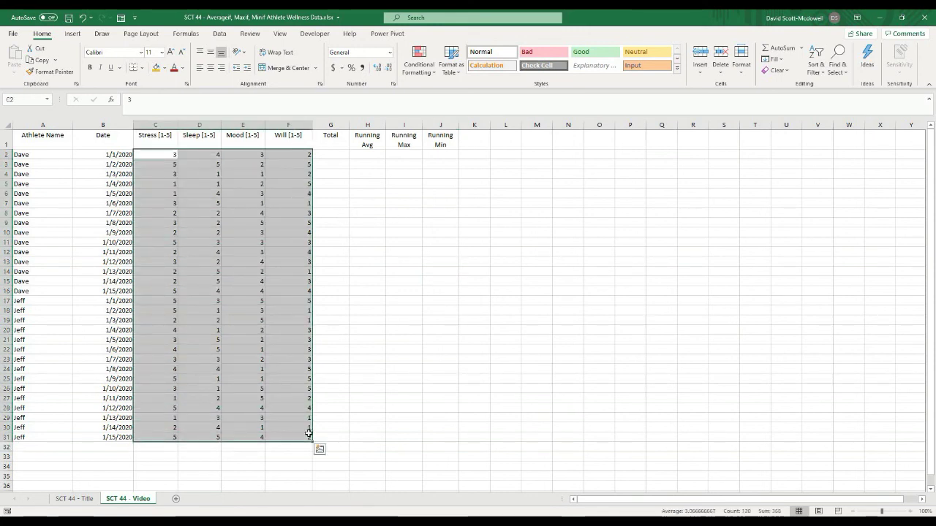
key("Delete")
left_click(239, 181)
Enter the formula =RANDBETWEEN(1,5) in cell C2 to generate a random Stress rating.
left_click(157, 153)
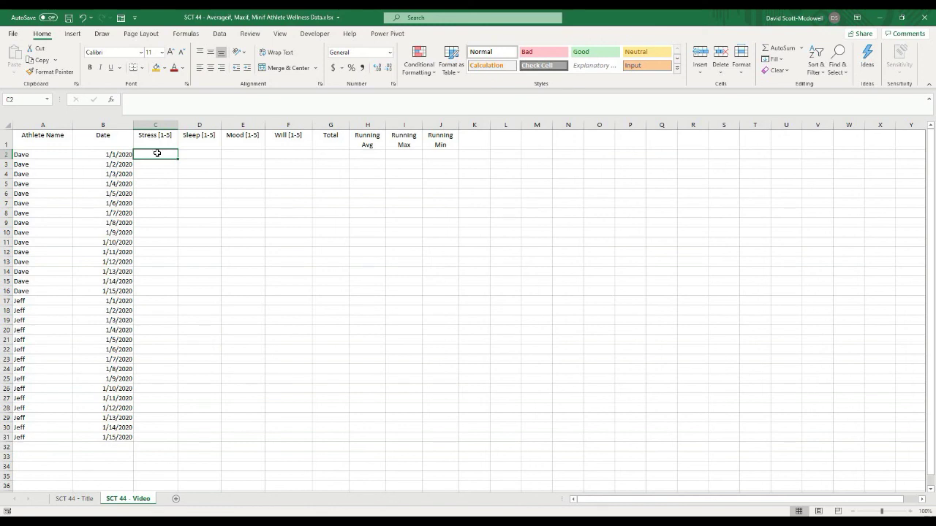
type("=randbe")
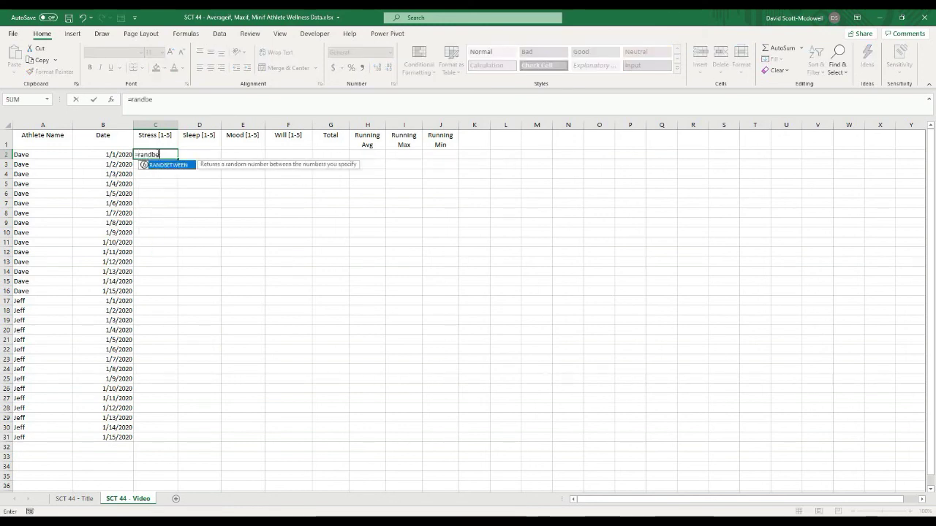
type("tween(1")
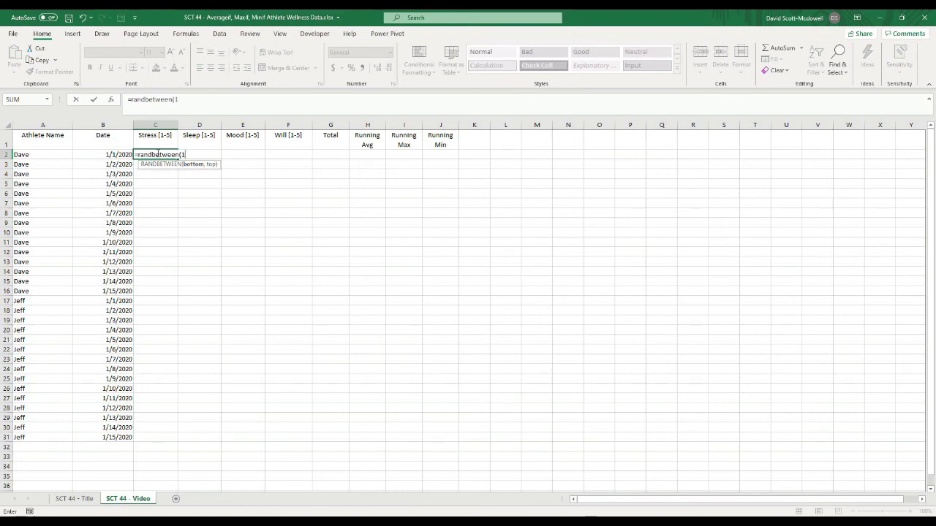
type(",")
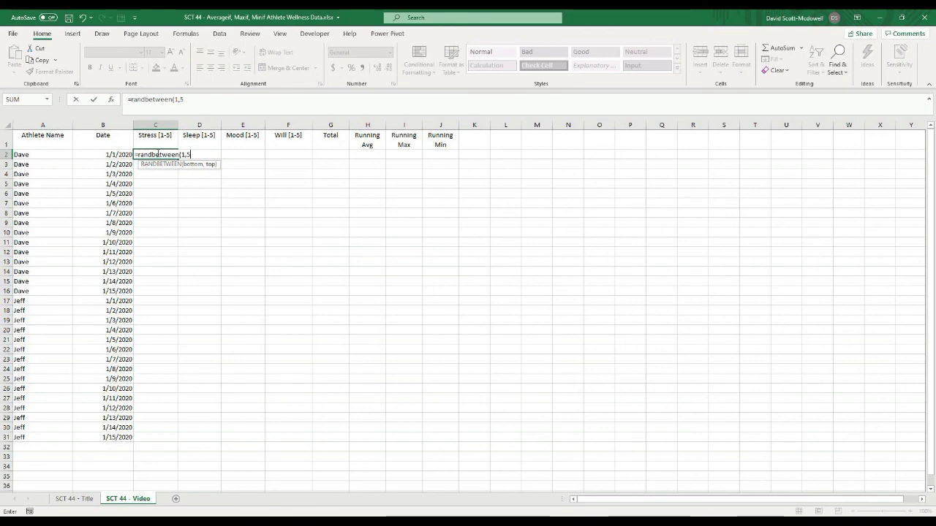
type("5)")
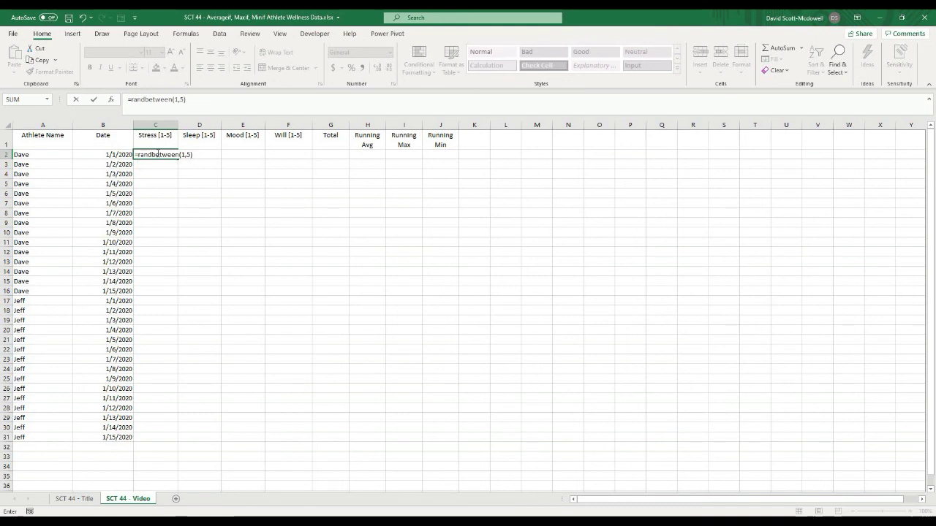
key("Return")
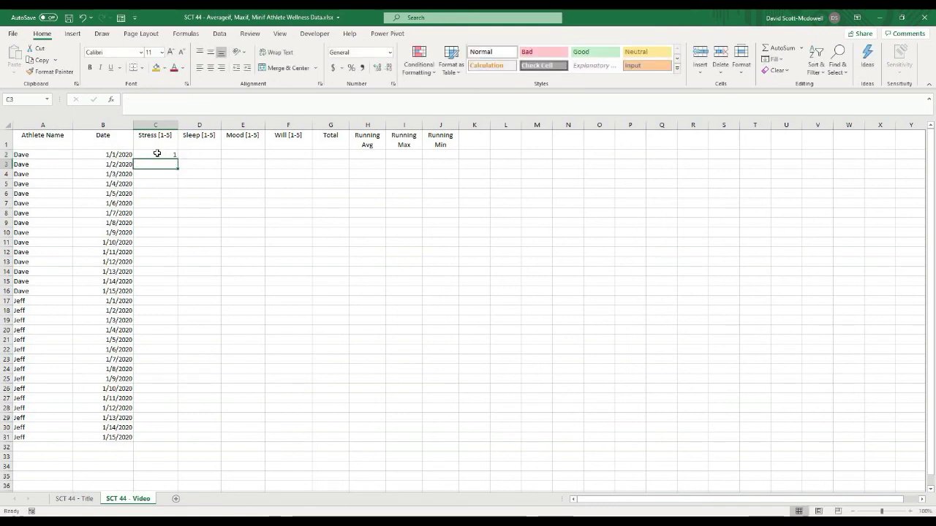
Fill the C2 random-number formula across to column F and down to row 31.
left_click(157, 154)
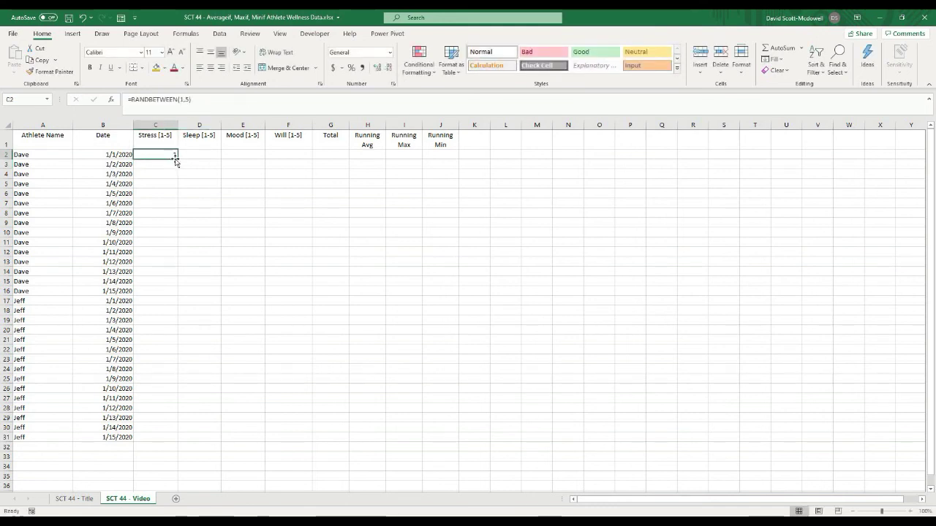
left_click_drag(178, 158, 308, 157)
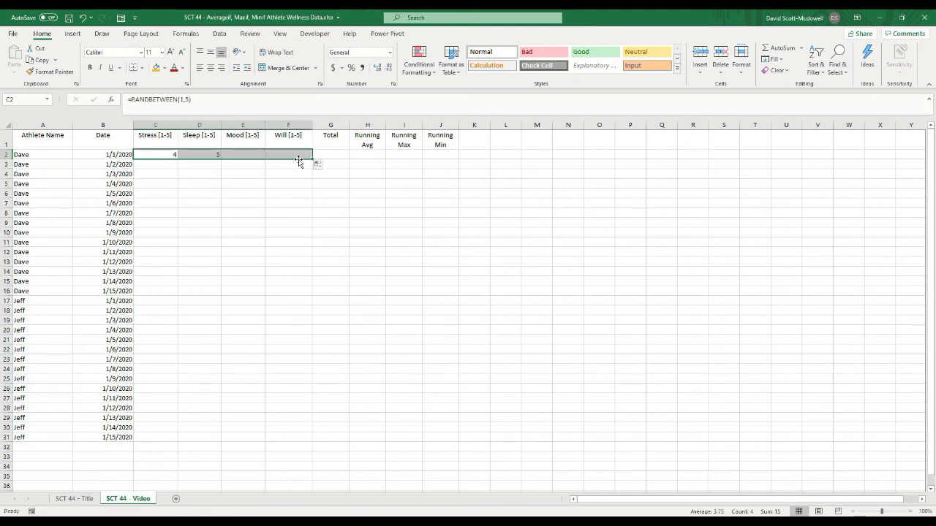
left_click(269, 175)
left_click(167, 154)
left_click_drag(178, 159, 284, 442)
left_click(420, 378)
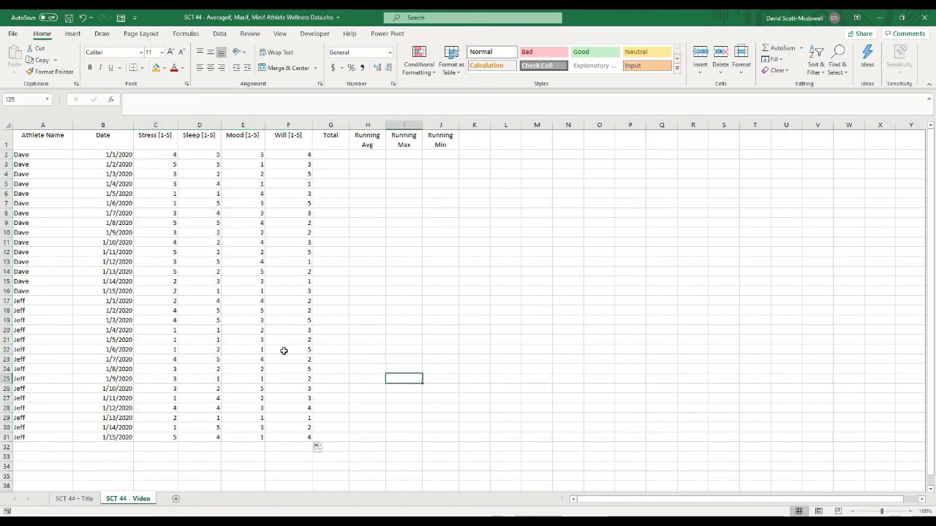
Inspect the formula in C2 and make a trial entry in G2 to recalculate the random ratings, leaving G2 empty.
left_click(169, 153)
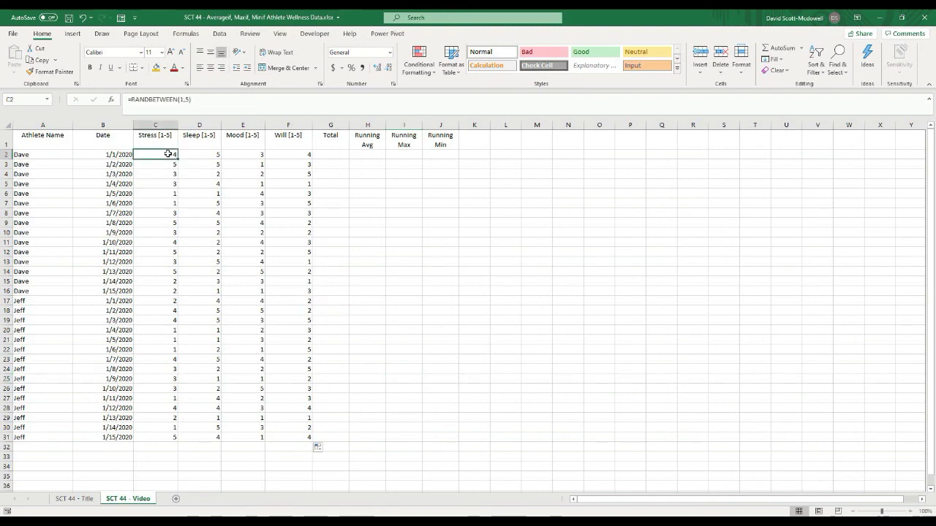
key("Down")
left_click(168, 154)
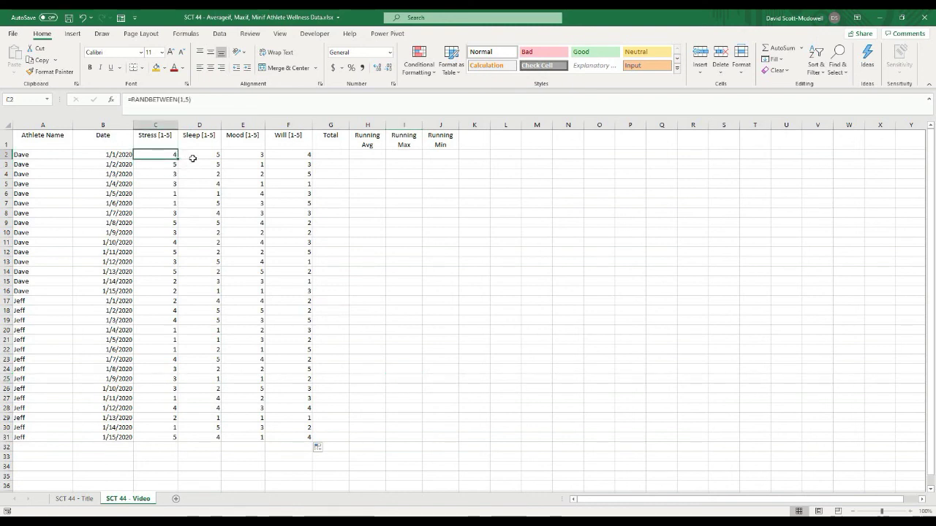
left_click(334, 152)
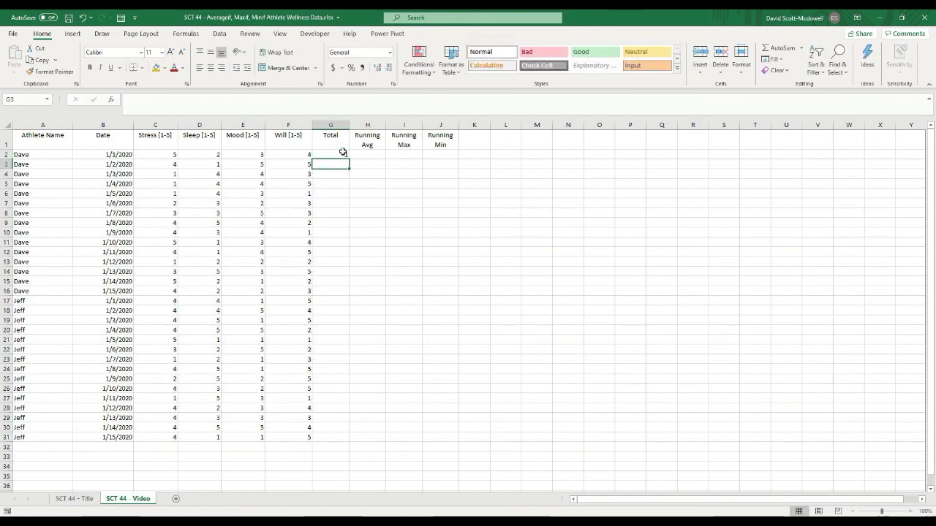
key("F9")
left_click(379, 213)
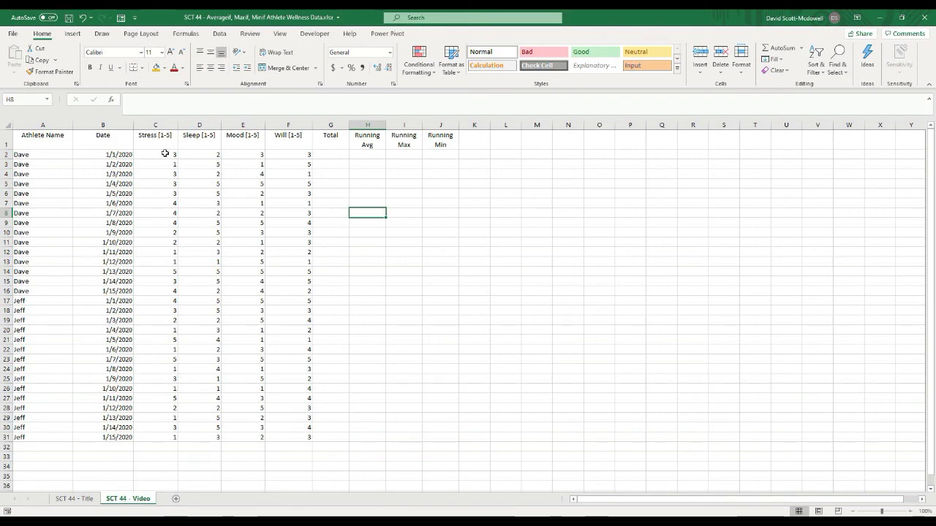
Copy C2:F31 and paste it in place as values, then check that C2 holds a fixed number.
left_click(165, 153)
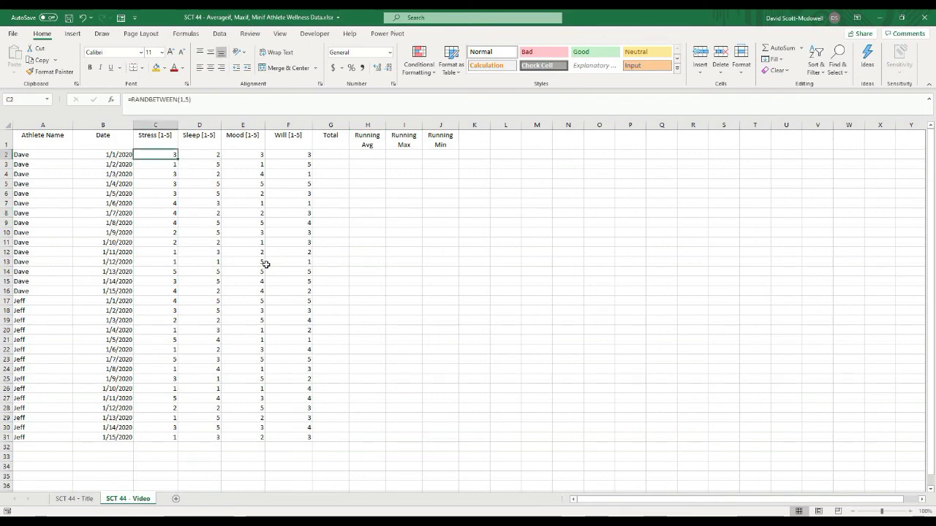
left_click_drag(165, 152, 313, 442)
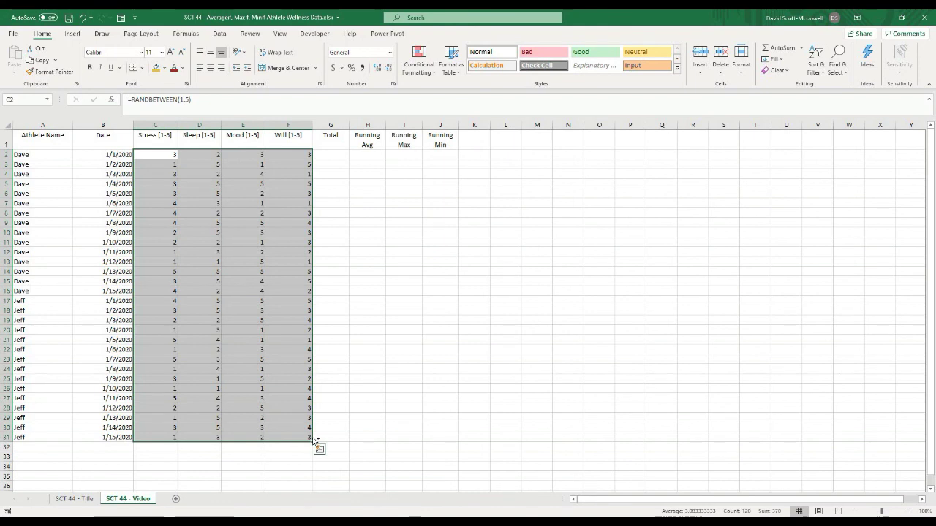
key("ctrl+c")
right_click(148, 154)
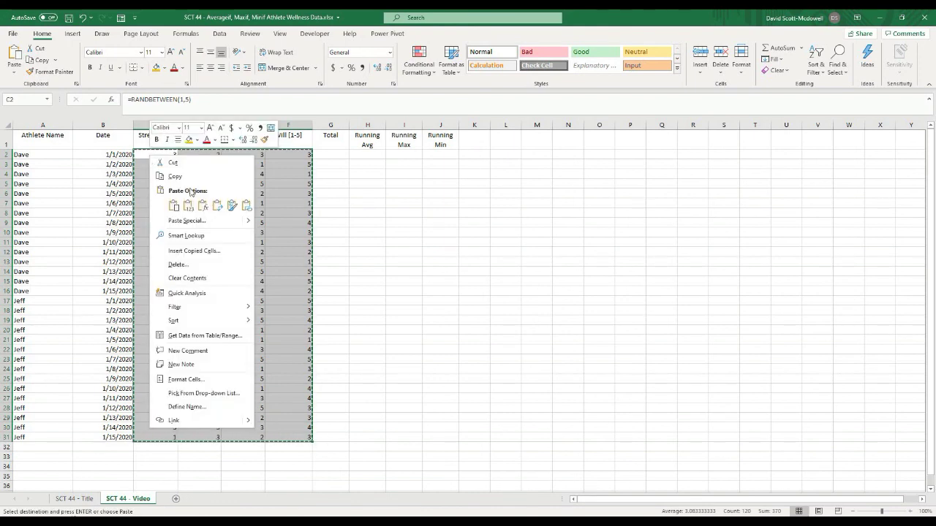
left_click(188, 207)
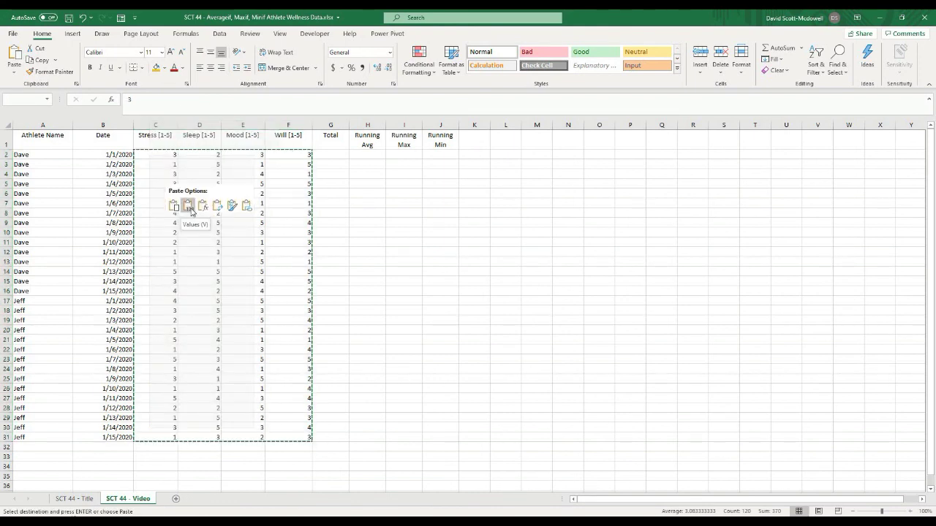
left_click(188, 207)
left_click(351, 213)
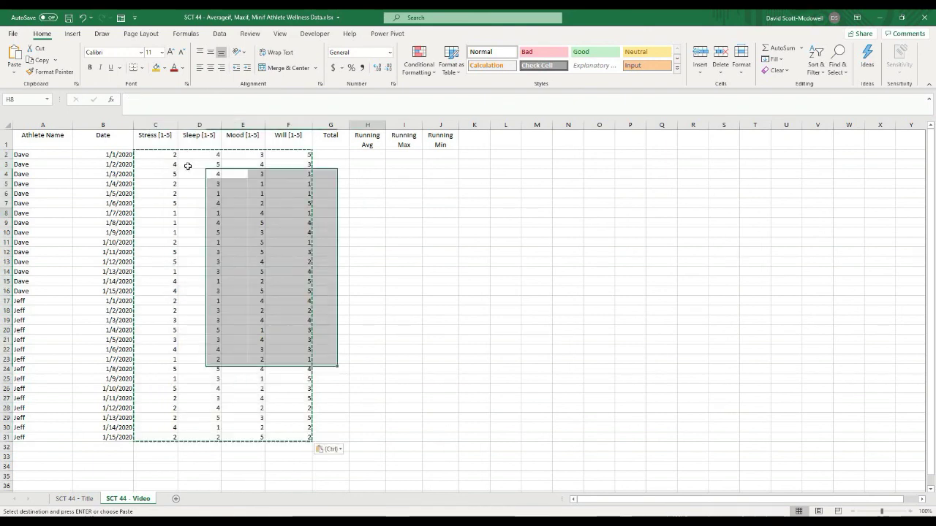
left_click(176, 154)
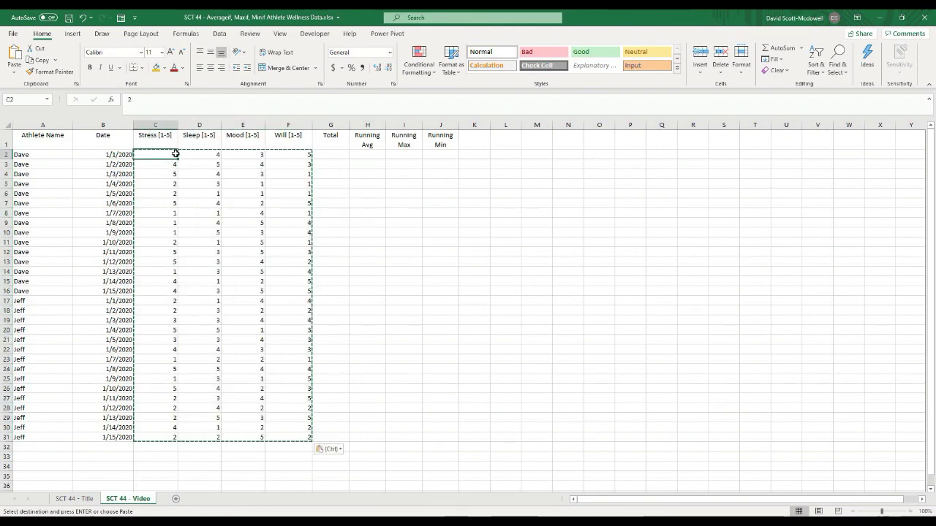
Dismiss the copy outline around the pasted ratings in C2:F31.
key("Down")
key("Left")
double_click(431, 261)
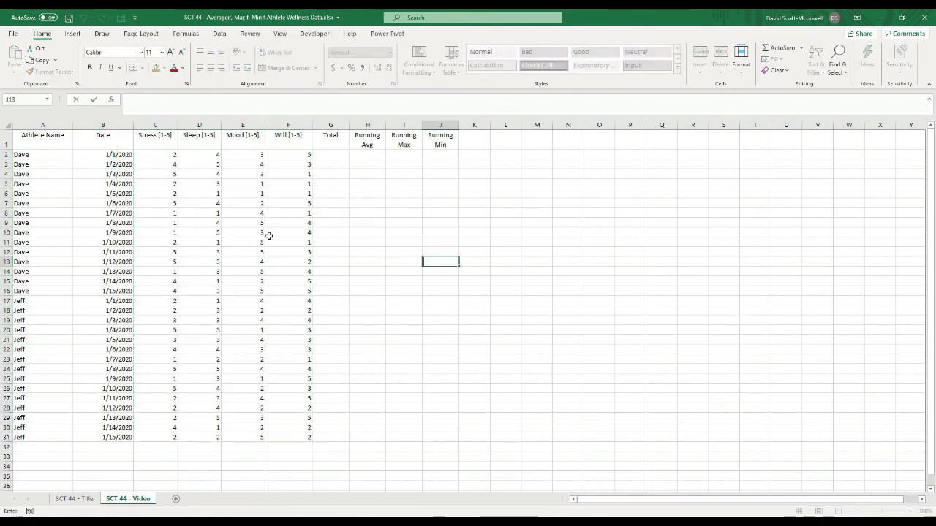
left_click(394, 230)
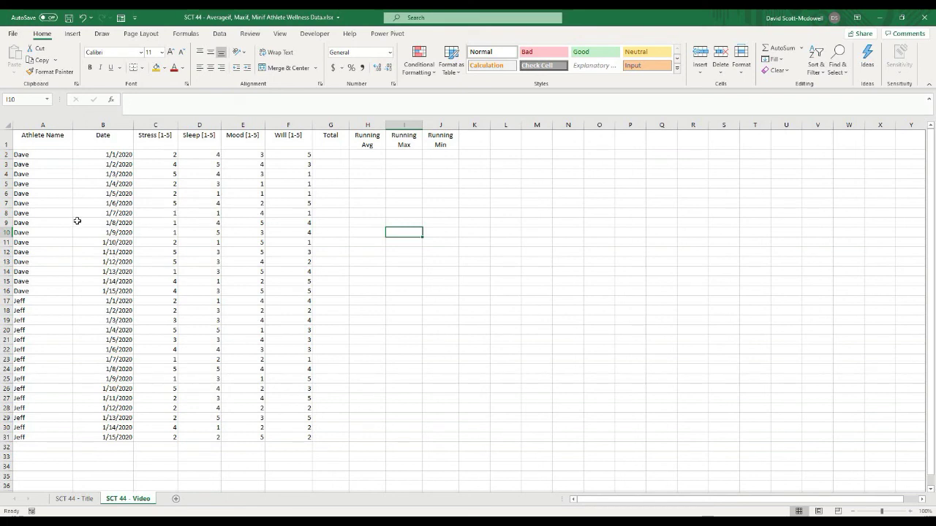
Format the dates in B2:B31 with the custom number format yyyy-mm-dd.
left_click(89, 154)
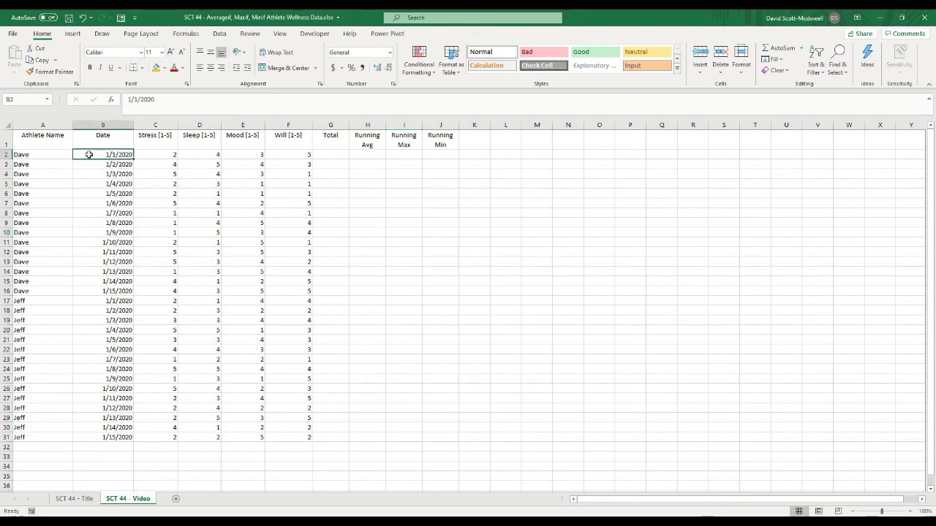
left_click_drag(88, 154, 85, 438)
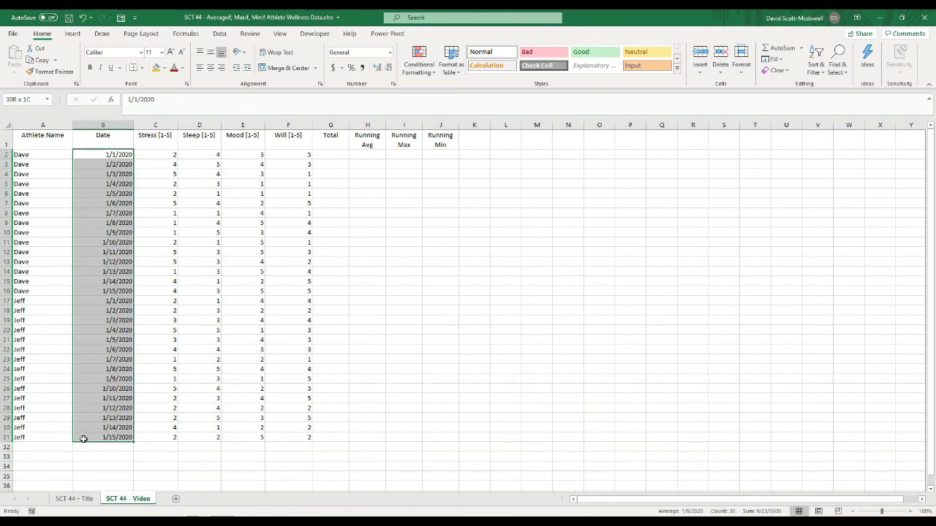
left_click(391, 53)
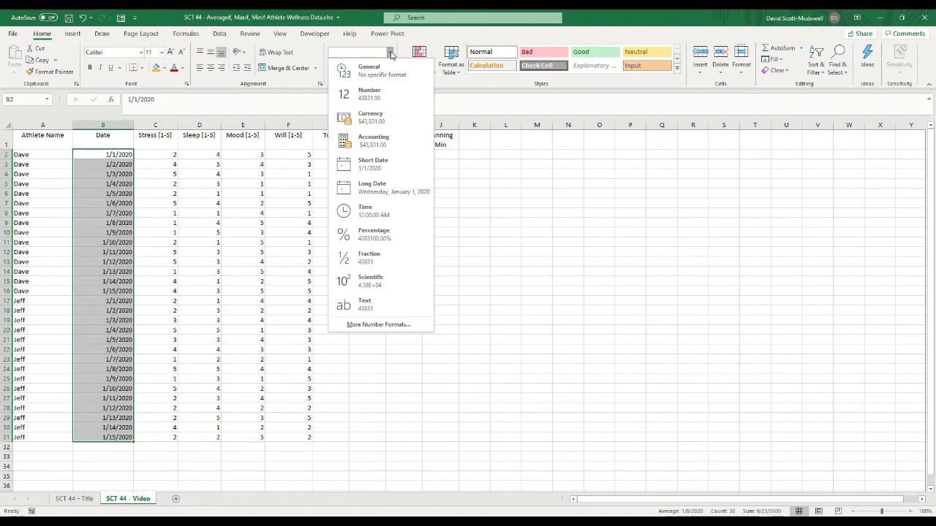
left_click(379, 325)
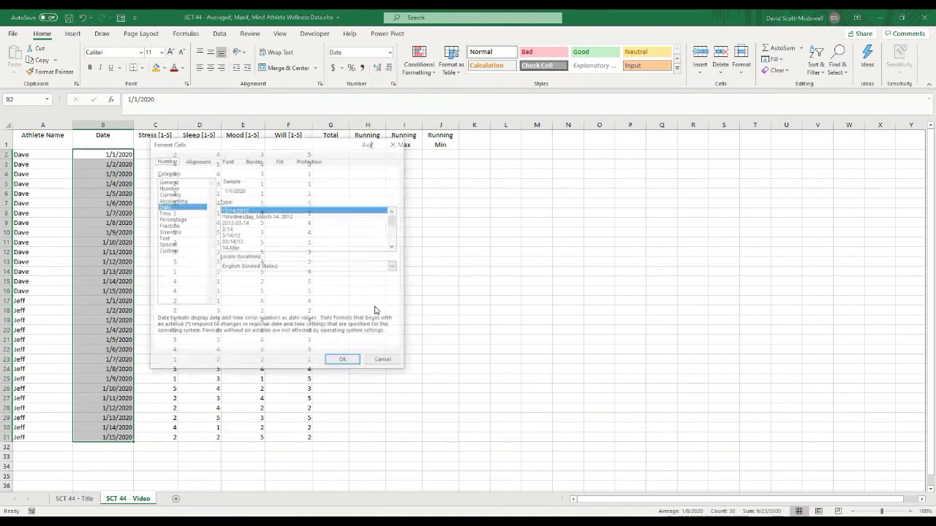
left_click(167, 251)
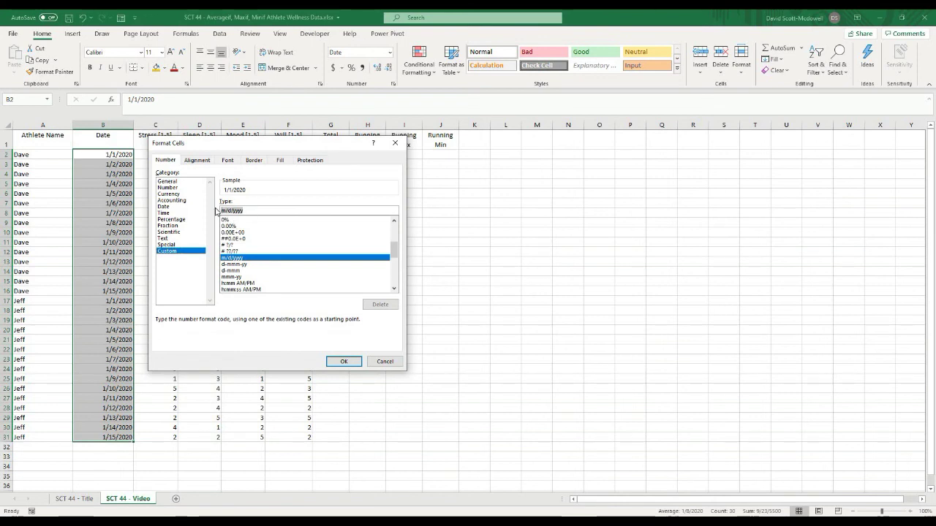
type("yyy")
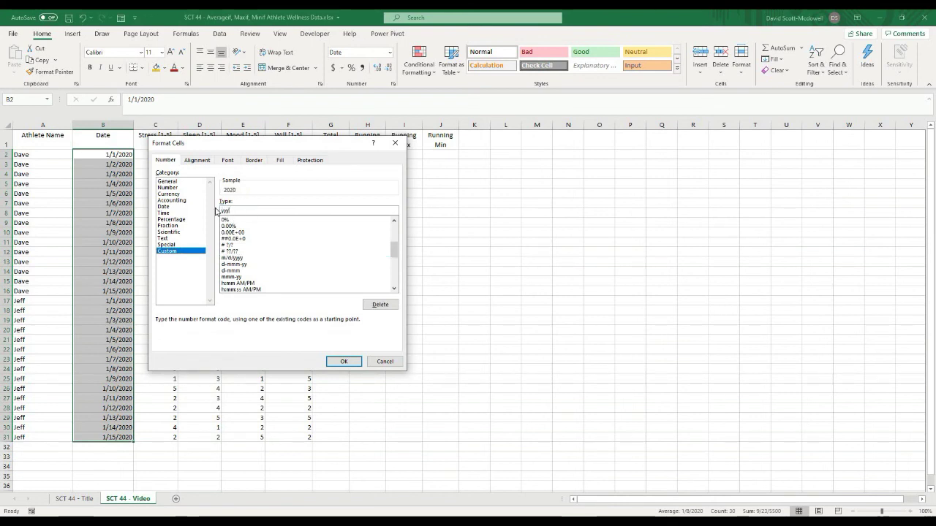
type("y-mm-dd")
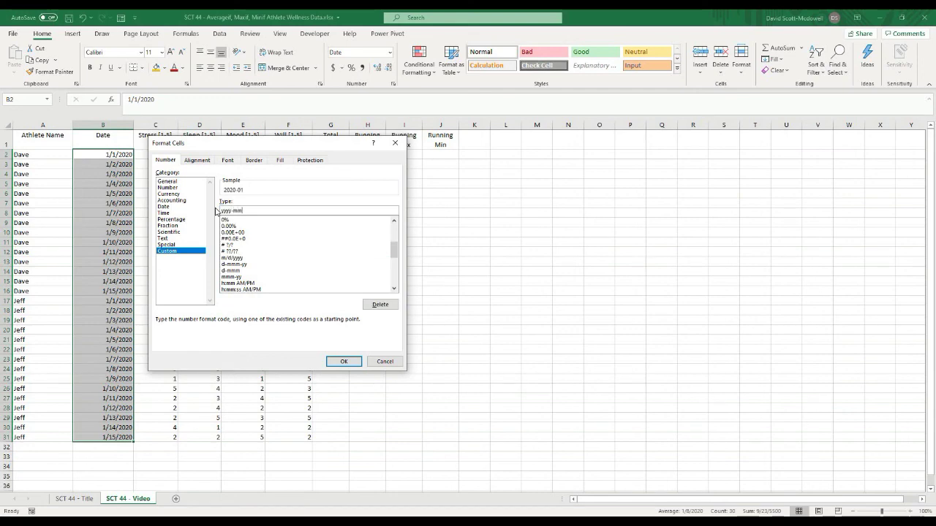
left_click(343, 361)
left_click(516, 331)
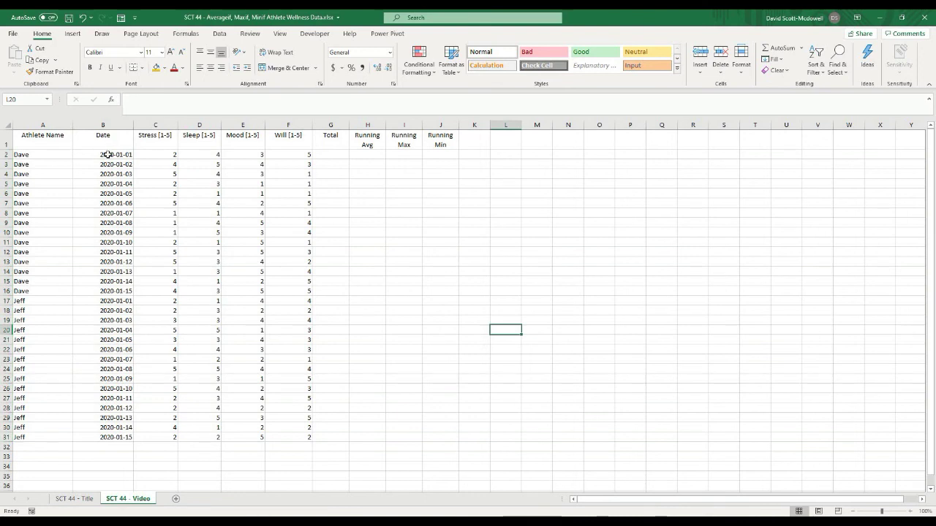
left_click(168, 221)
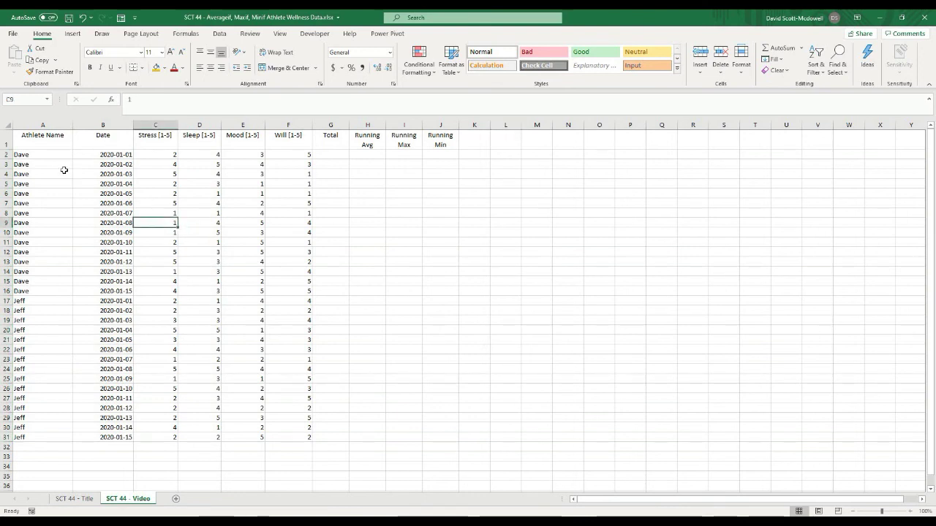
left_click(115, 155)
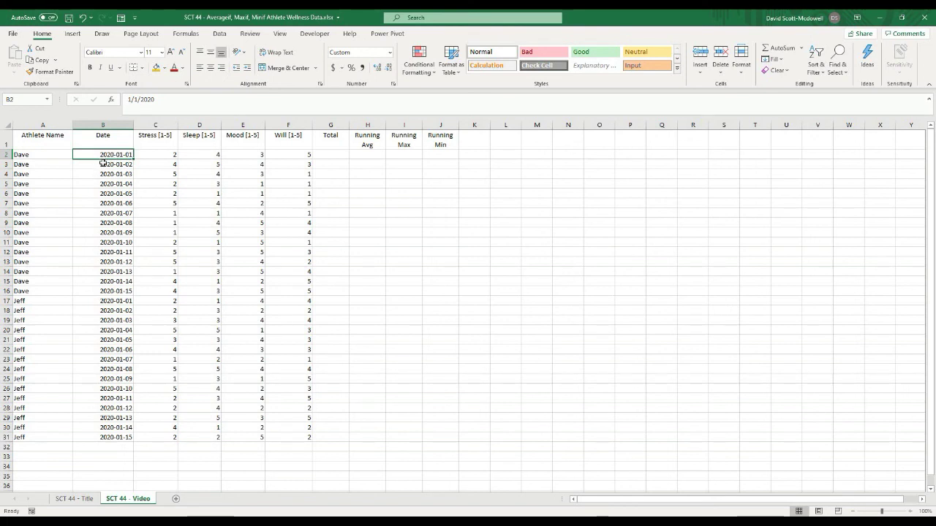
left_click(100, 164)
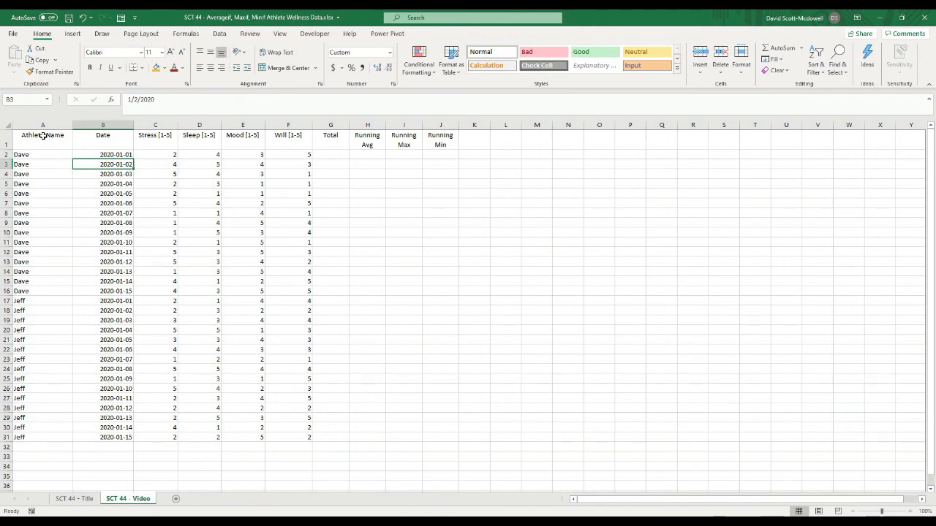
Format the range A1:J31 as a table with a header row, using the light black-and-grey banded style.
left_click_drag(43, 135, 450, 435)
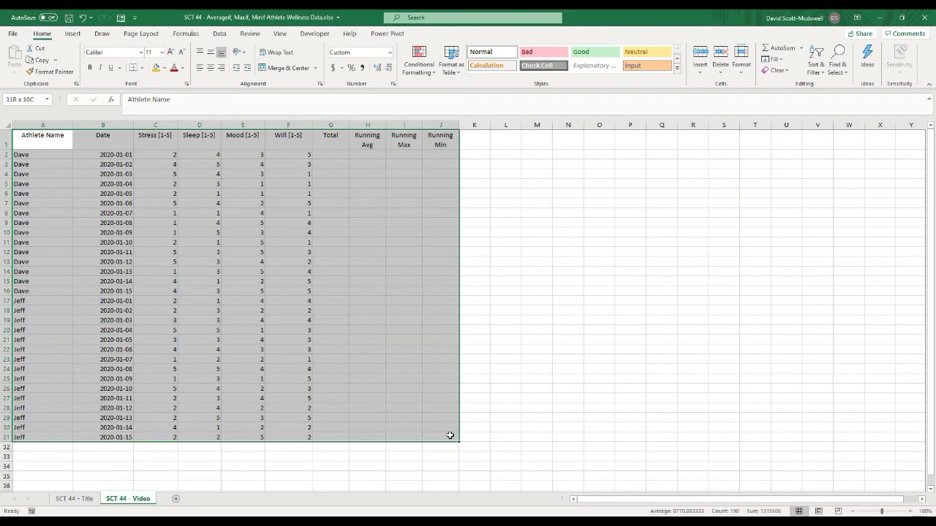
left_click_drag(449, 436, 449, 435)
left_click(453, 73)
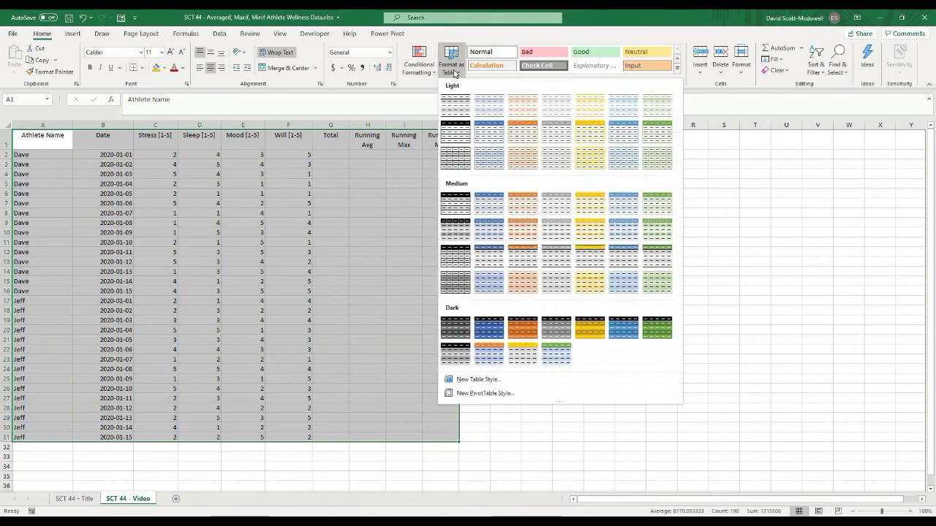
left_click(449, 109)
left_click(269, 280)
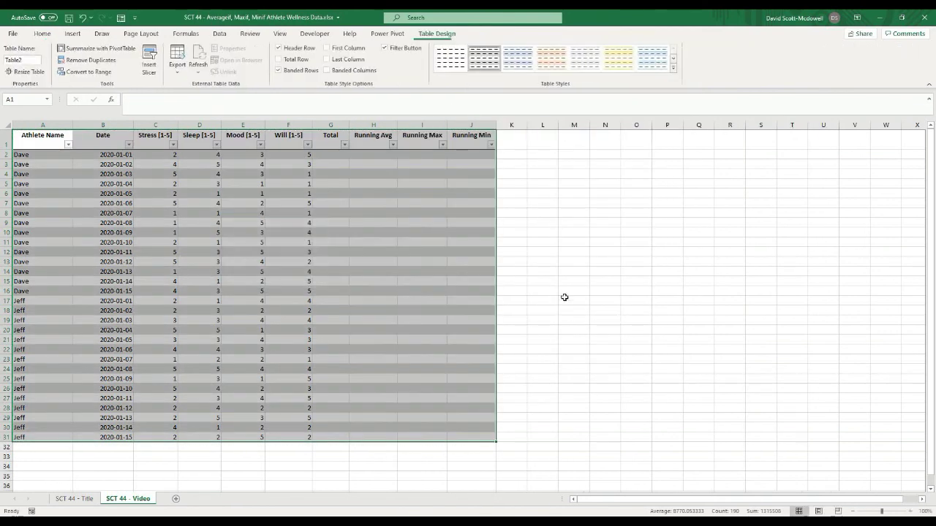
left_click(574, 282)
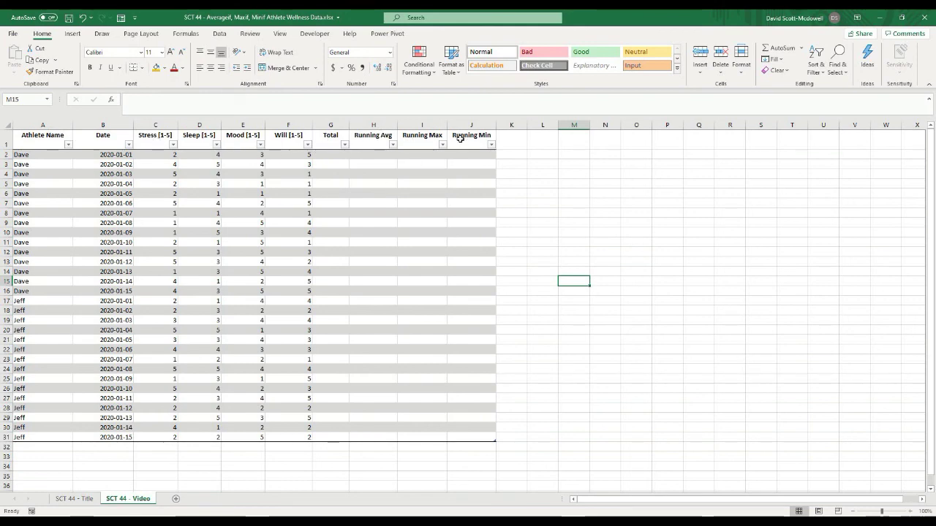
Narrow columns H to J equally so the Running Avg, Running Max and Running Min headers wrap onto two lines.
left_click_drag(373, 127, 486, 126)
left_click(574, 232)
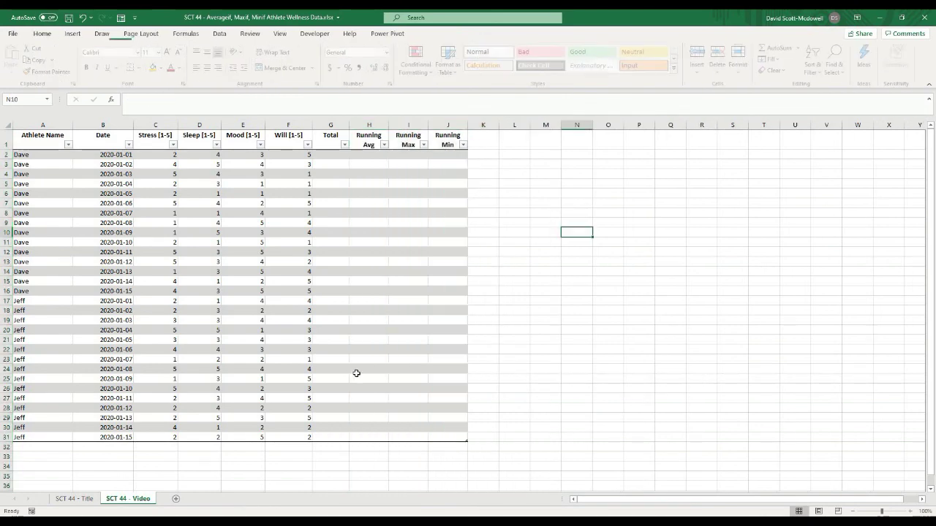
left_click(577, 330)
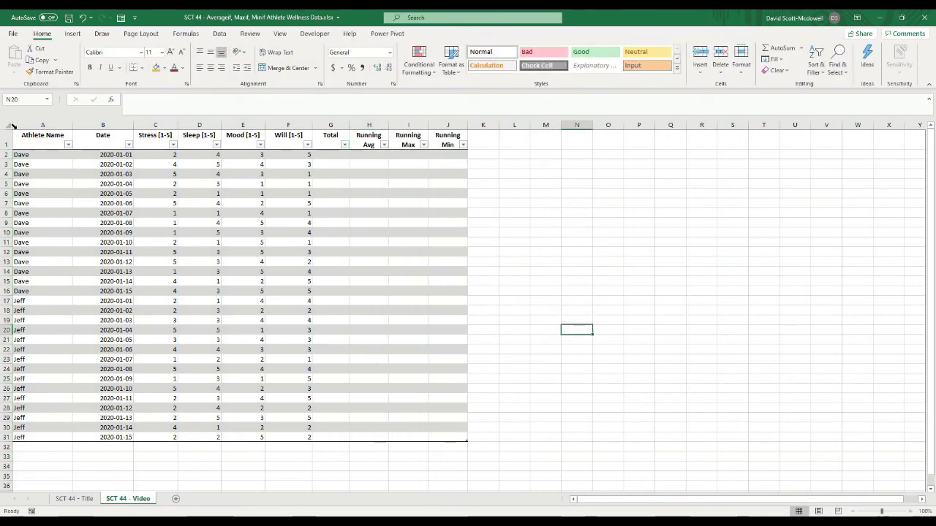
Centre all the table data in A2:J31 horizontally.
left_click(12, 126)
left_click(262, 263)
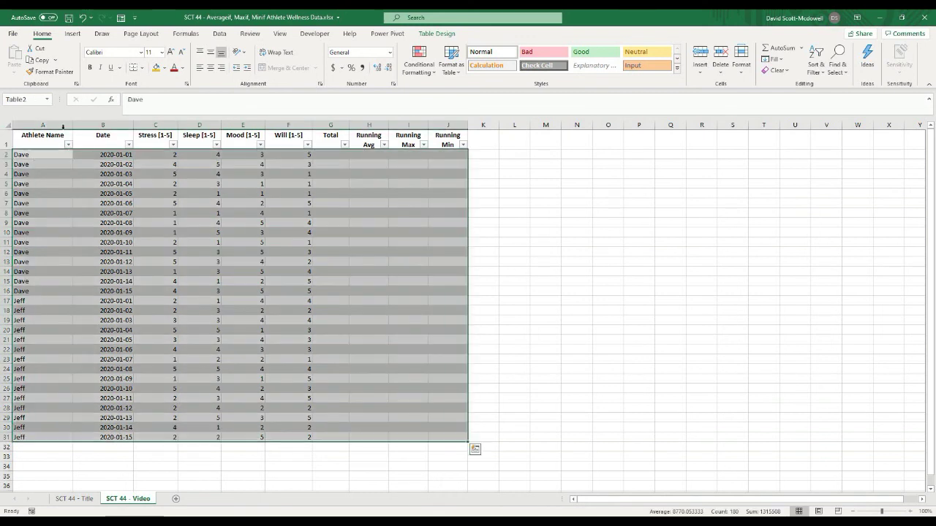
left_click(11, 128)
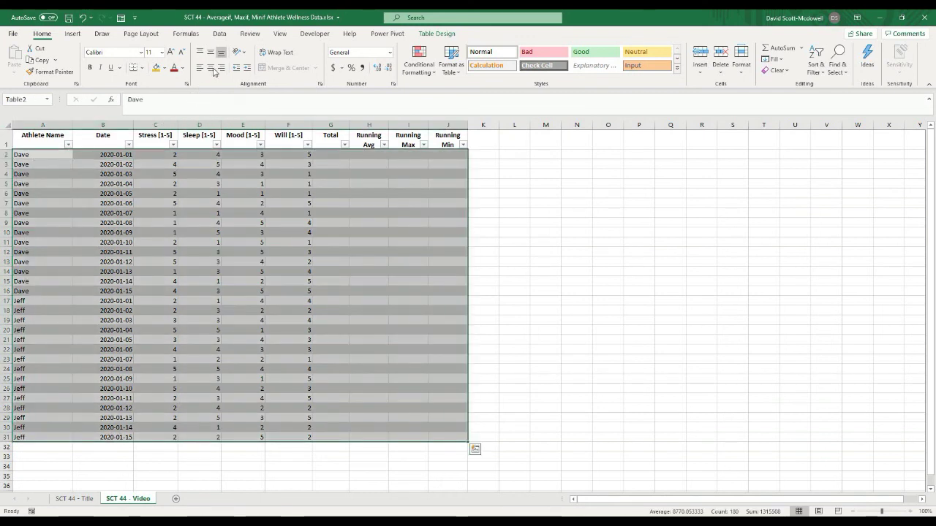
left_click(212, 68)
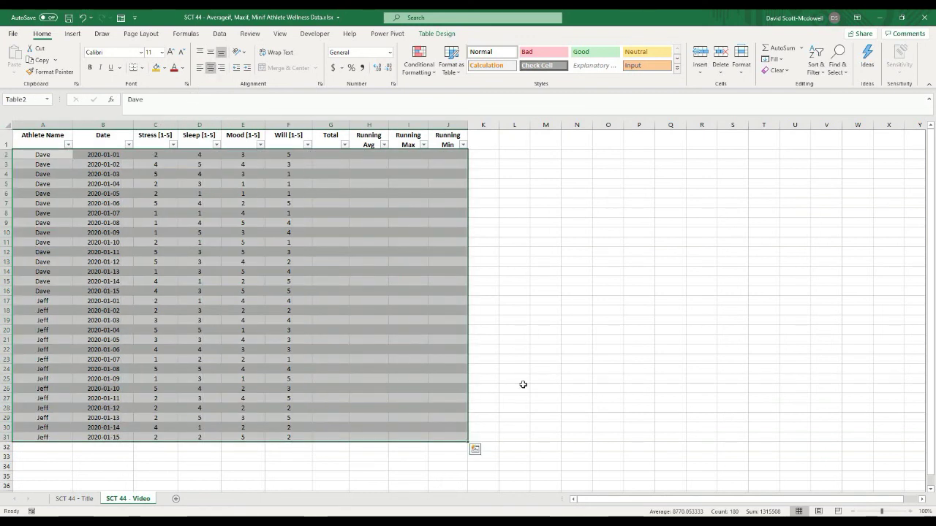
left_click(620, 370)
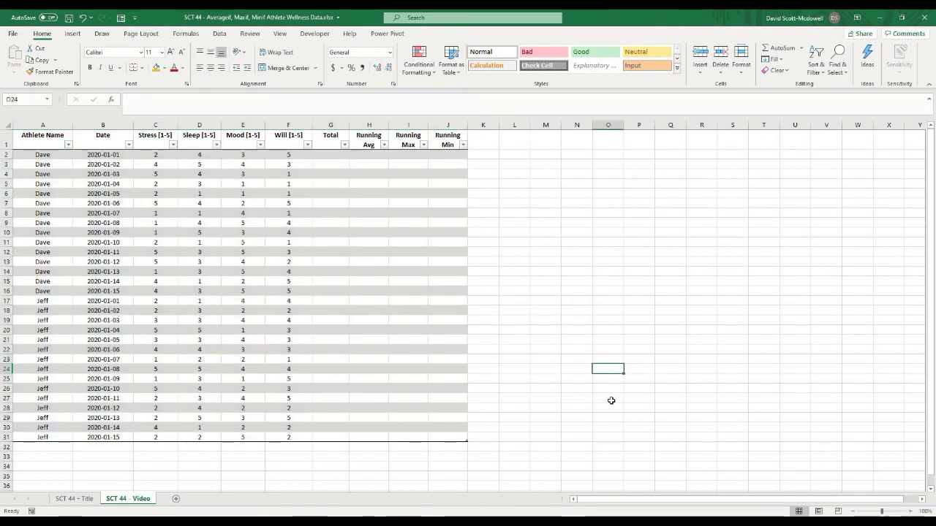
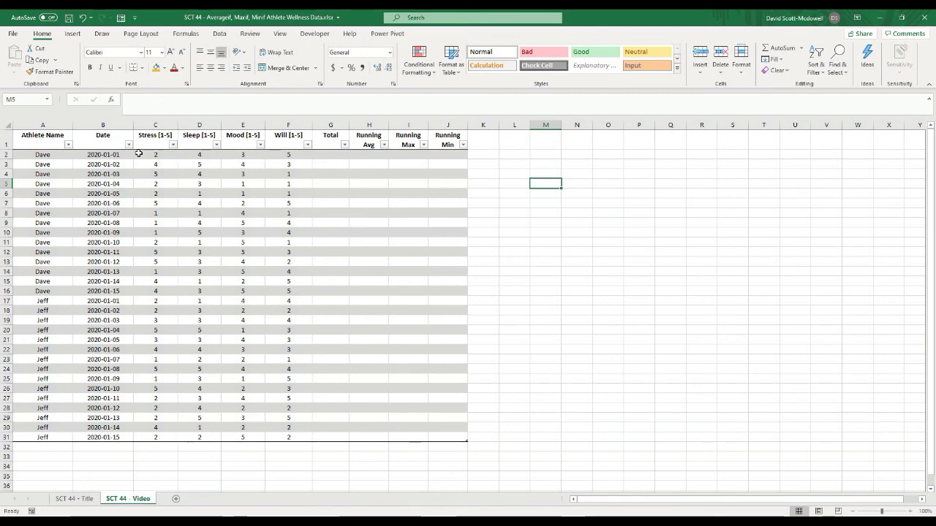
Enter a SUM formula in G2 that totals the row's Stress [1-5] through Will [1-5] ratings for the whole Total column.
left_click(329, 164)
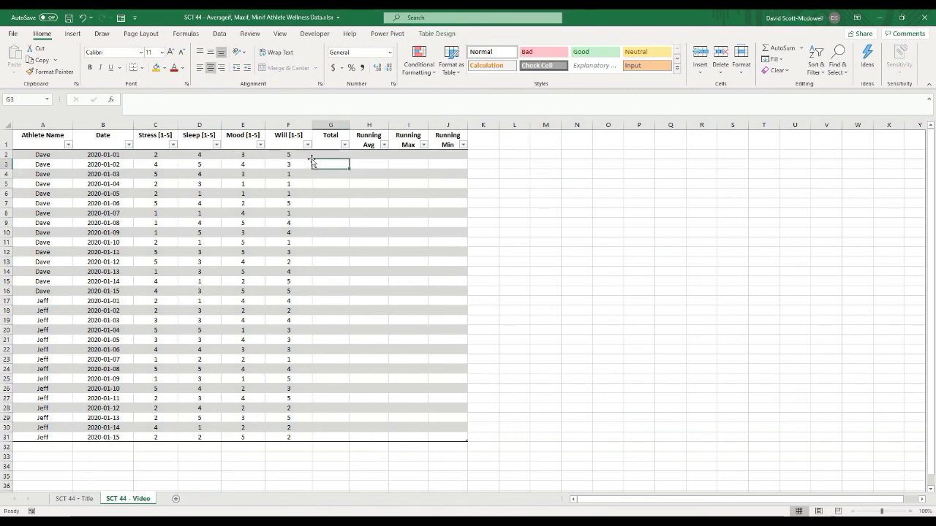
left_click(317, 154)
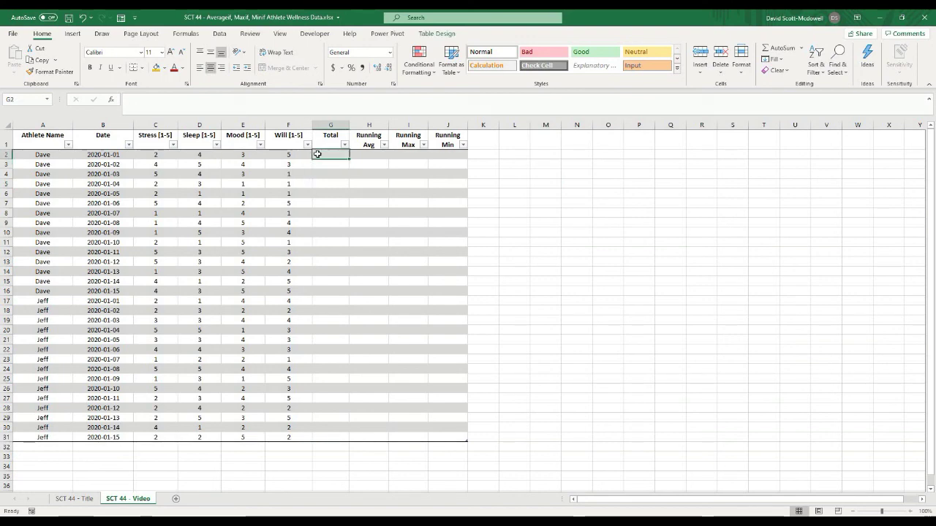
type("=sum(")
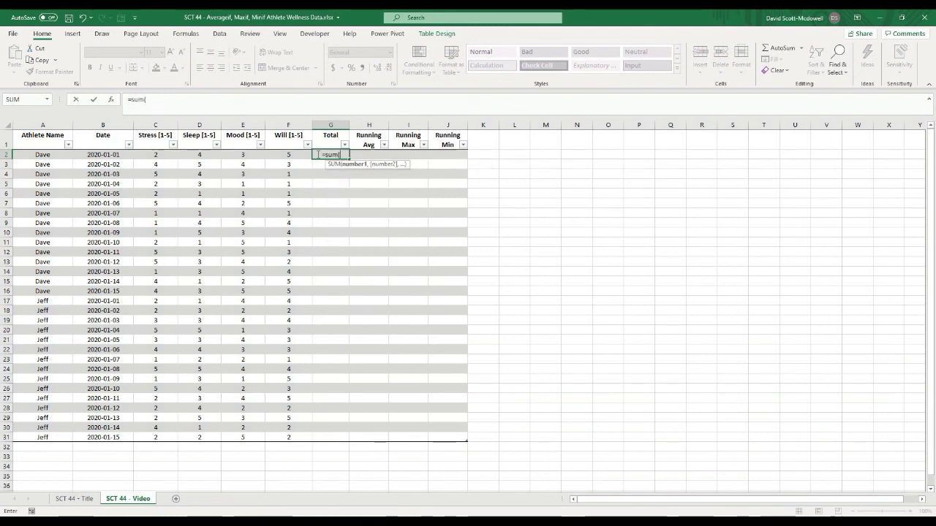
left_click_drag(171, 154, 288, 154)
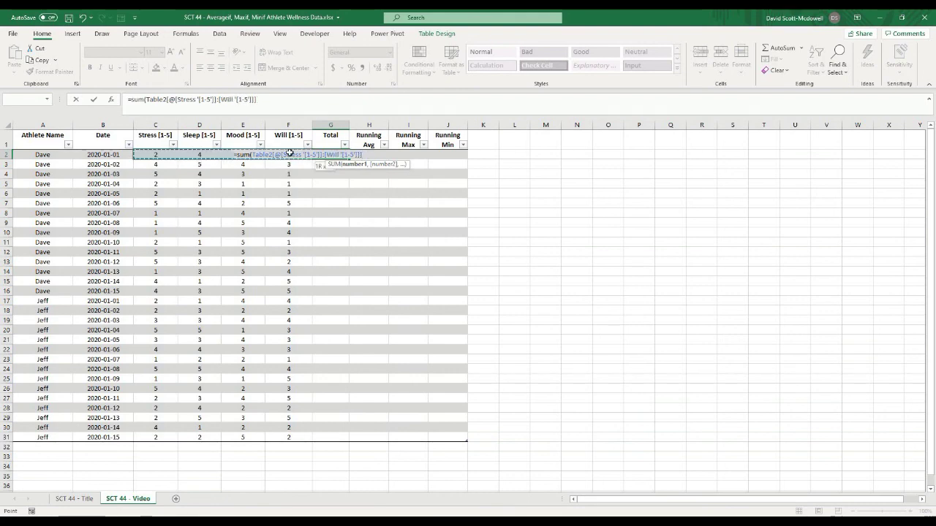
type(")")
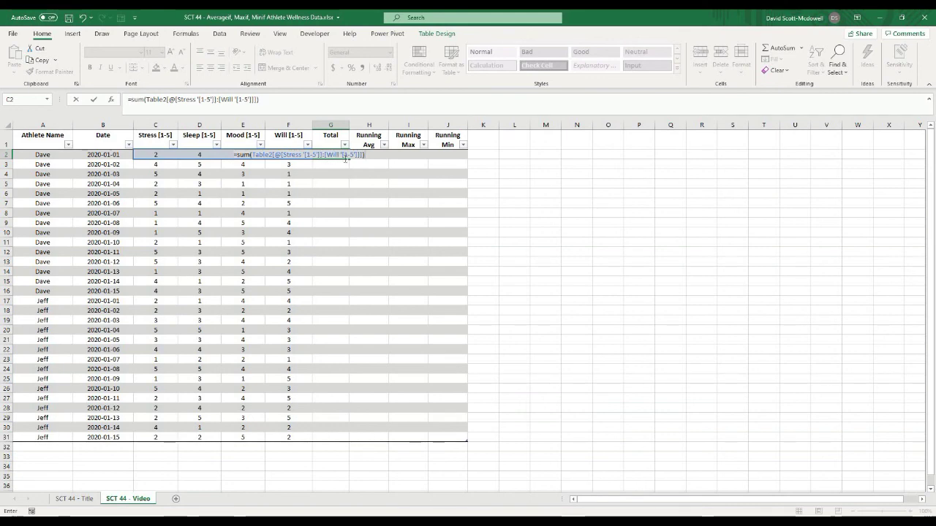
key("Return")
left_click(343, 261)
Examine which cells the Total formulas in G2, G3 and G4 reference, leaving the formulas as they are.
left_click(334, 155)
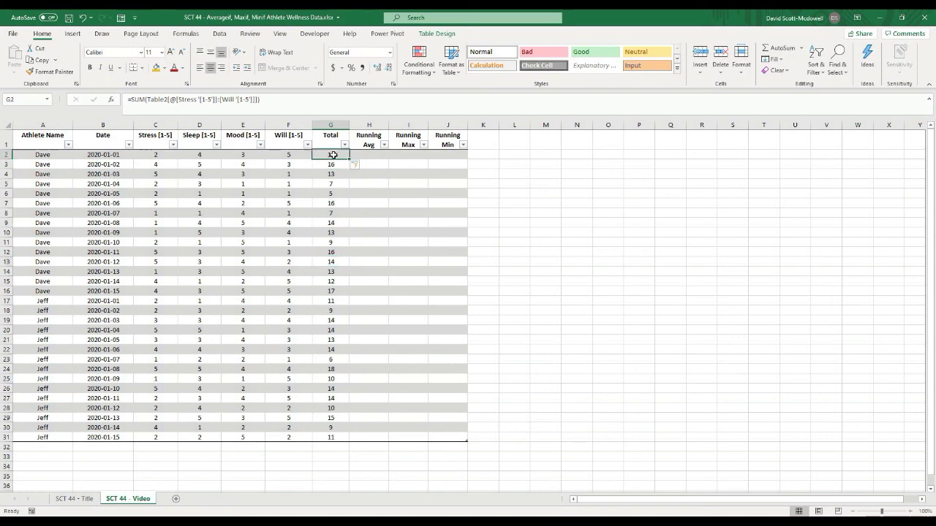
left_click(246, 98)
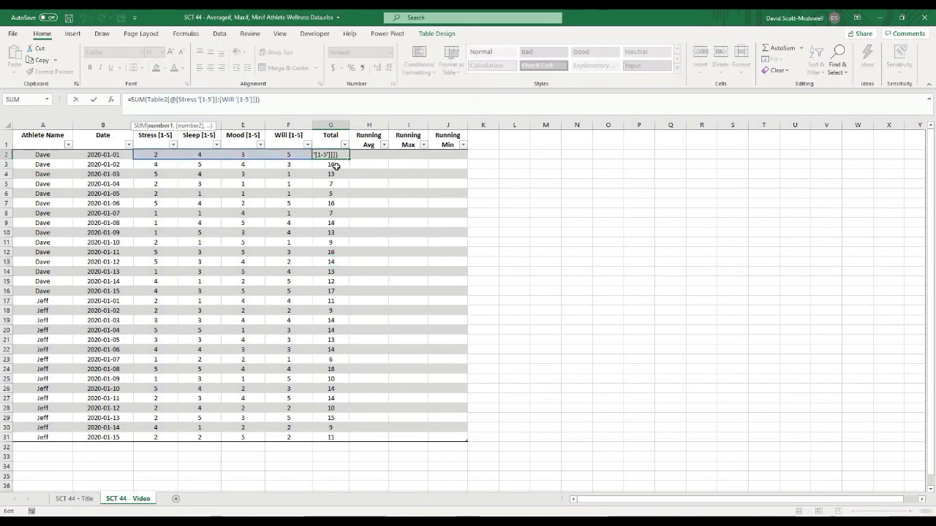
key("Return")
left_click(260, 99)
key("Return")
left_click(261, 98)
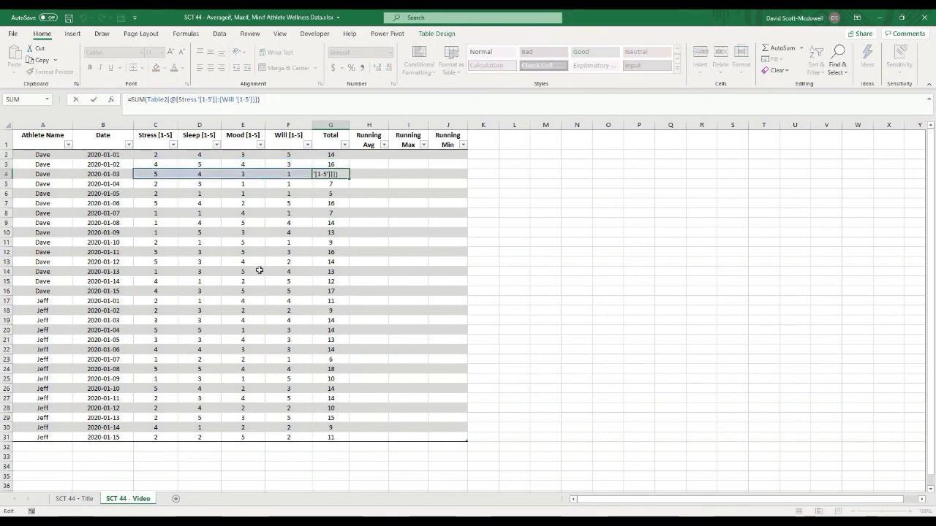
key("Escape")
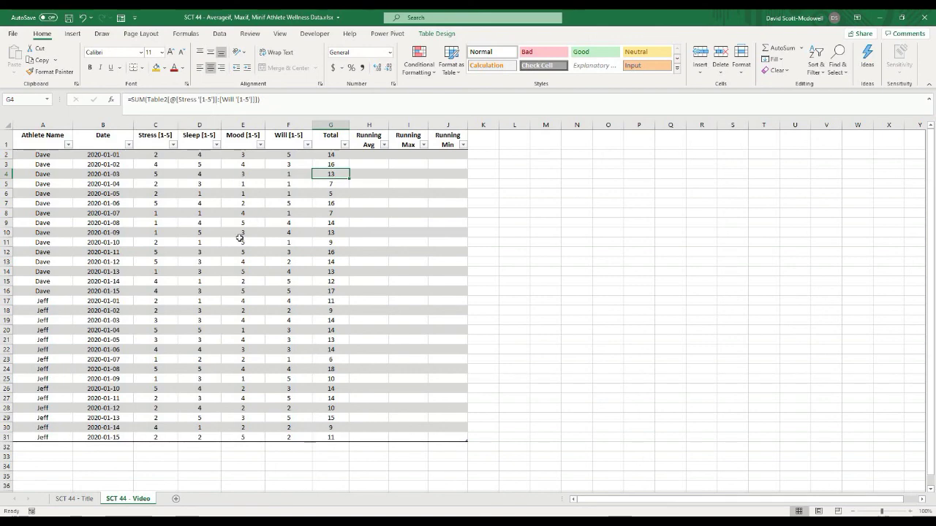
left_click(355, 263)
left_click(522, 290)
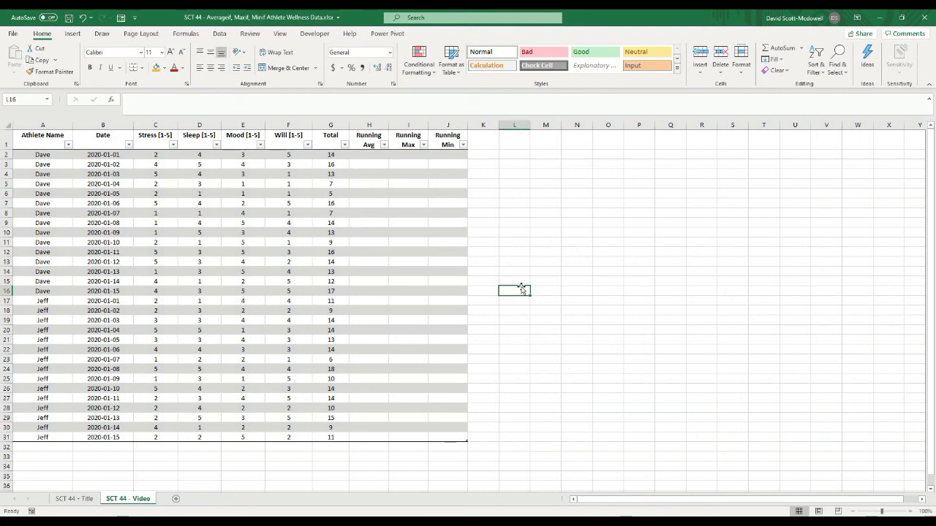
left_click(586, 273)
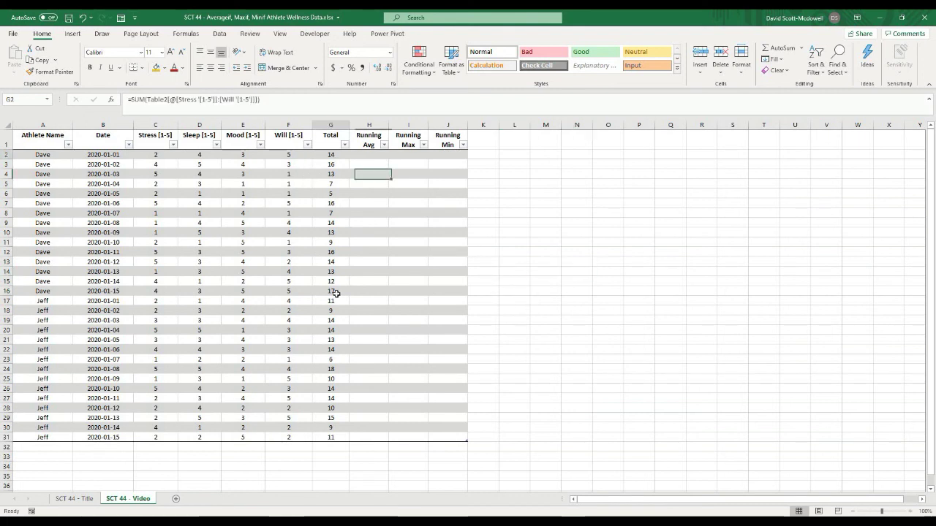
Examine which Total values, starting from G2, each successive Running Avg row has to include.
left_click_drag(330, 154, 336, 448)
left_click(399, 398)
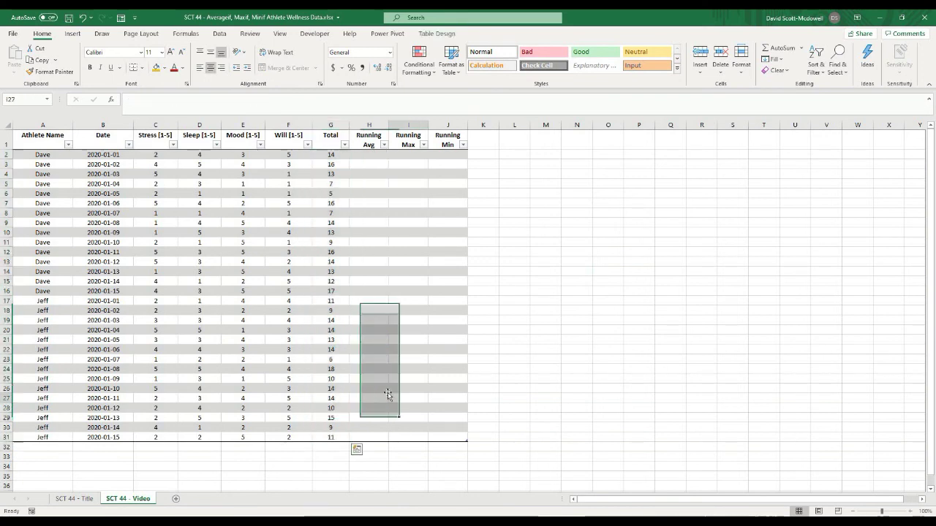
left_click(361, 153)
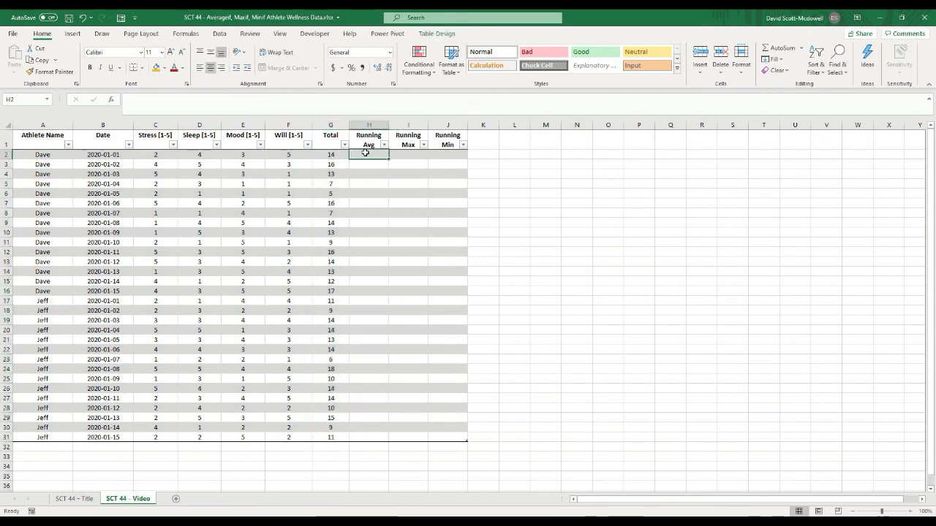
left_click(332, 155)
left_click(371, 164)
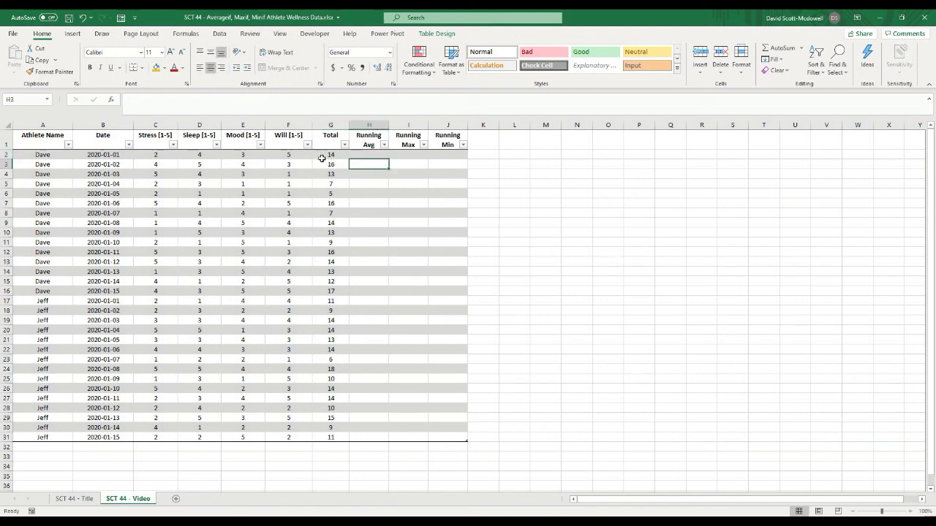
left_click_drag(335, 156, 337, 166)
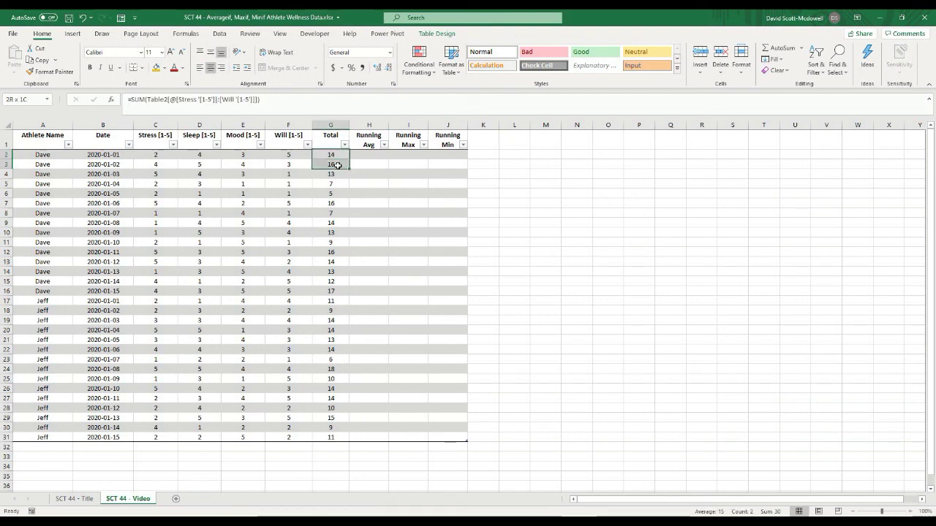
left_click(360, 174)
left_click_drag(334, 155, 361, 195)
left_click(368, 184)
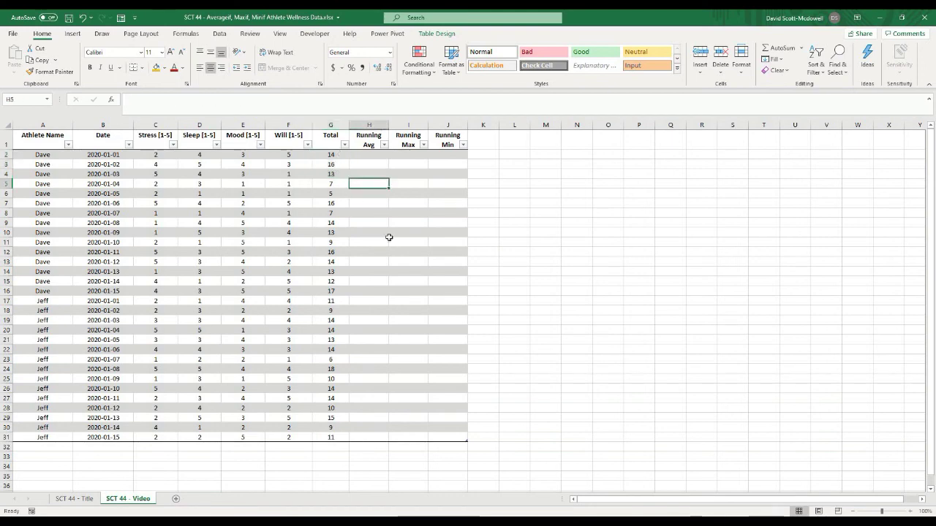
left_click(541, 397)
Examine where the first athlete's rows end and the second athlete's begin in the Athlete Name column.
left_click(41, 299)
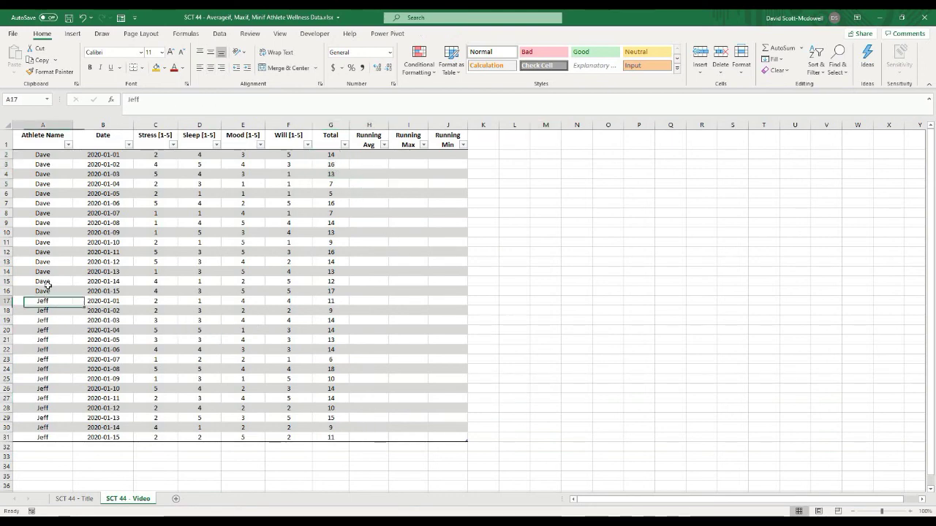
left_click_drag(44, 155, 47, 438)
left_click(79, 321)
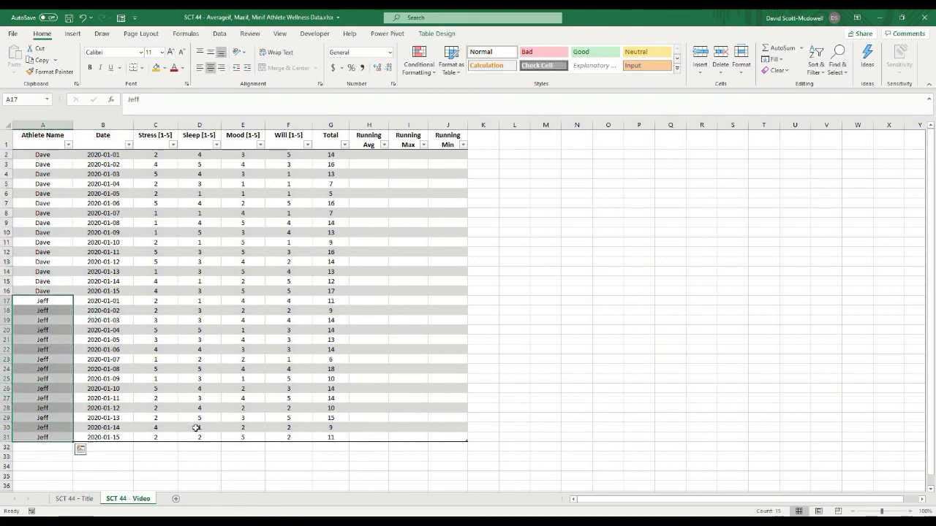
left_click(514, 397)
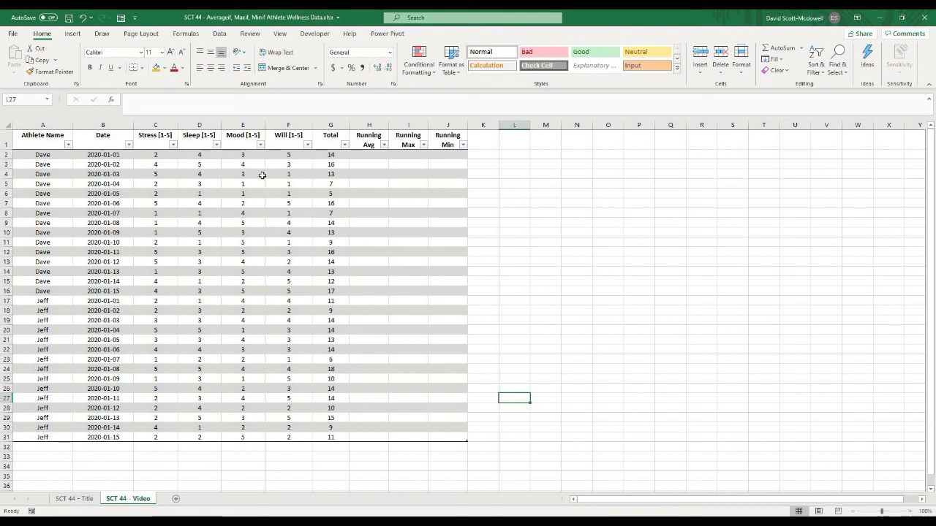
left_click(38, 155)
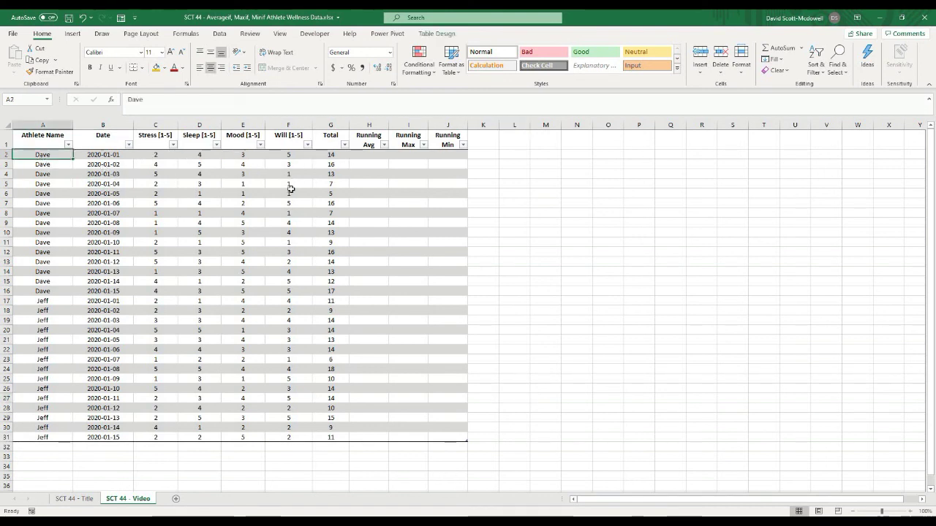
left_click(361, 193)
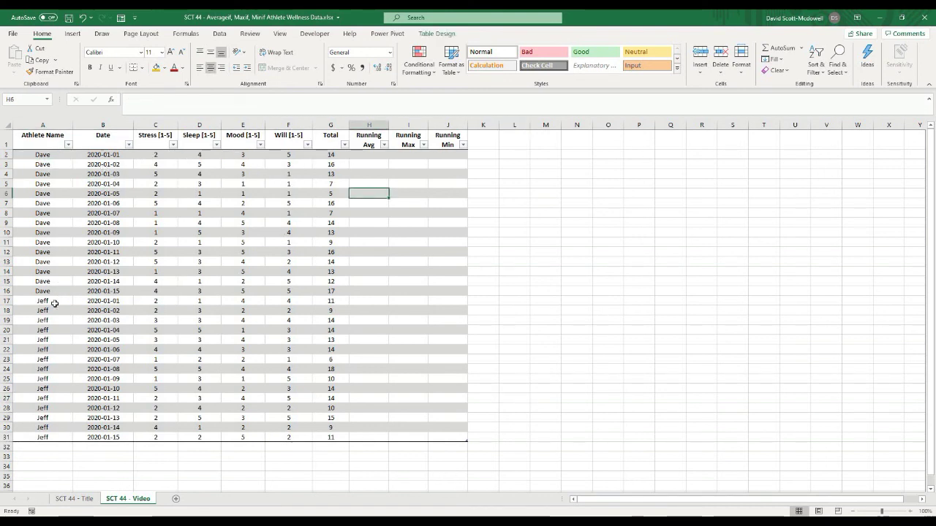
left_click(445, 232)
left_click(374, 151)
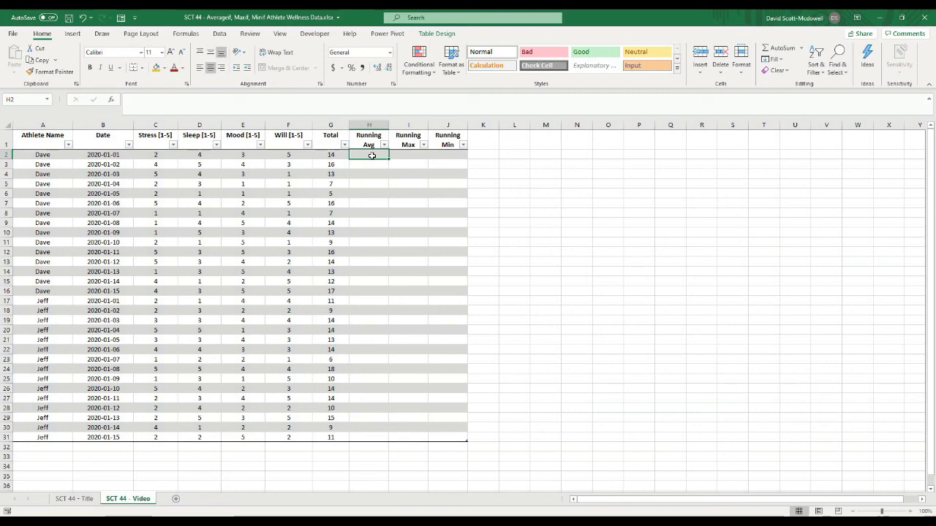
left_click(381, 103)
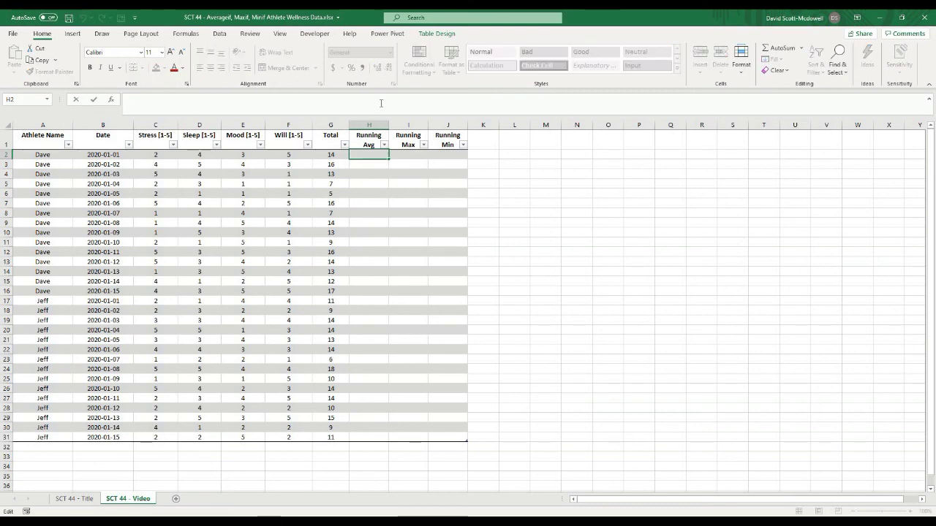
type("=aver")
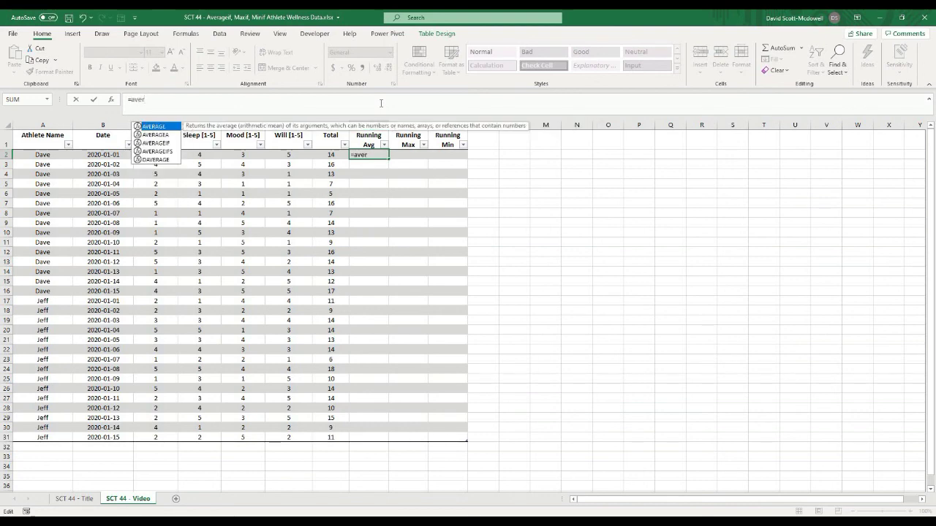
type("ageifs")
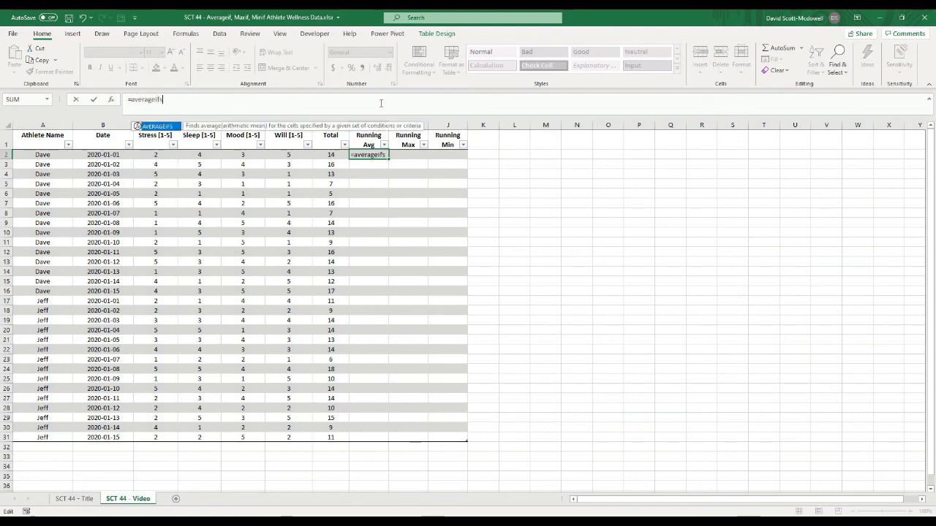
type("(")
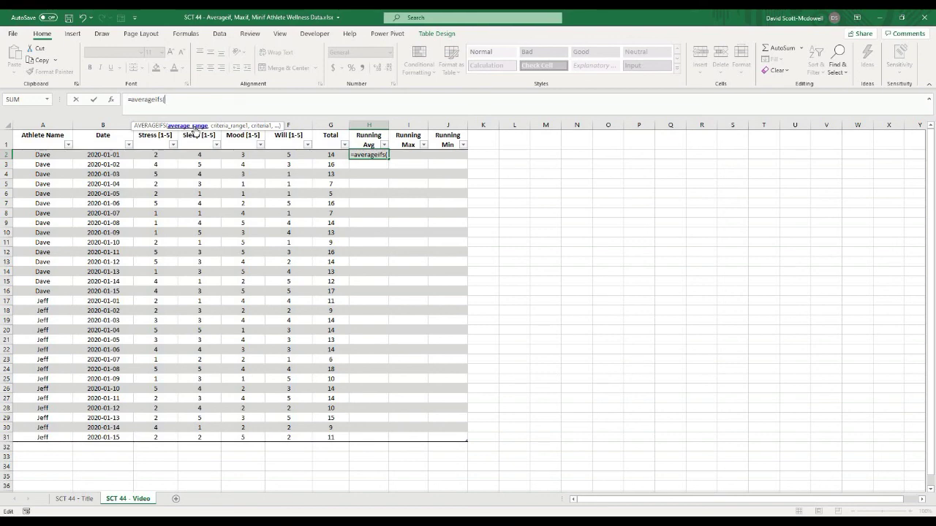
left_click(327, 138)
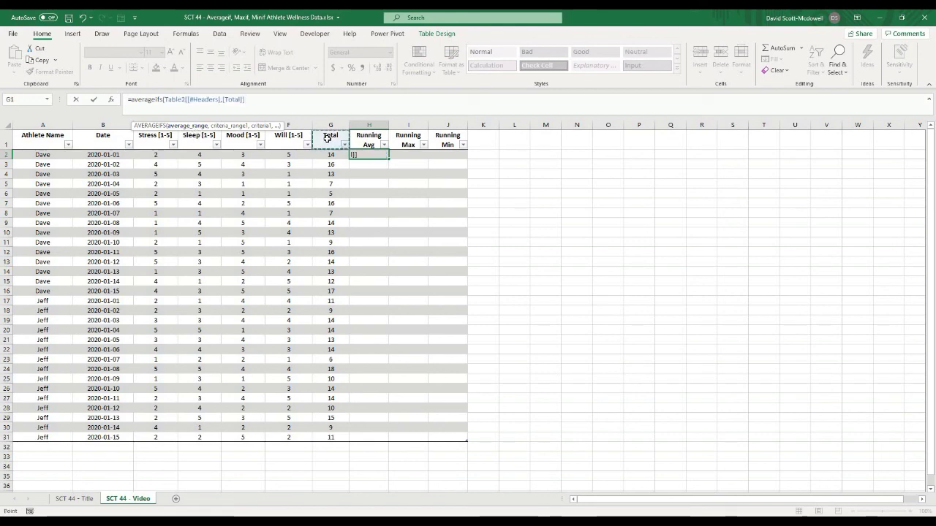
left_click(249, 100)
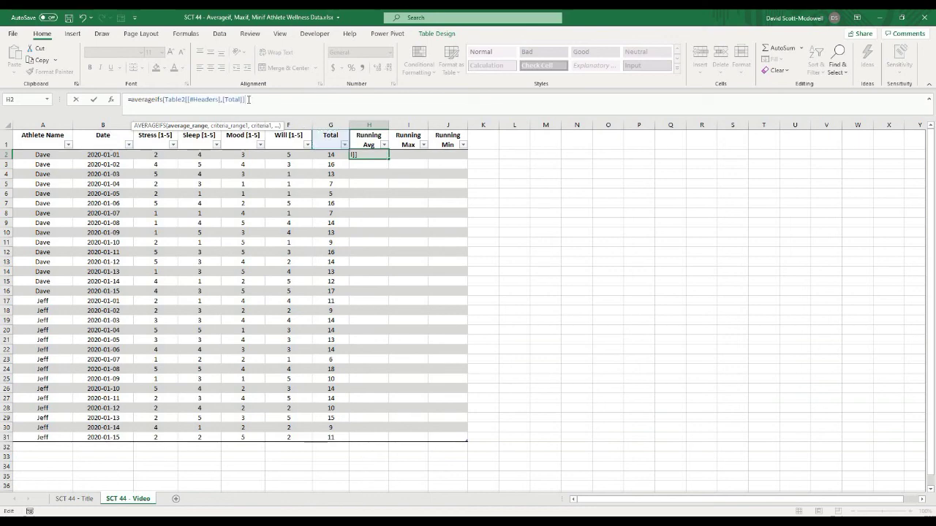
type(":")
left_click(316, 150)
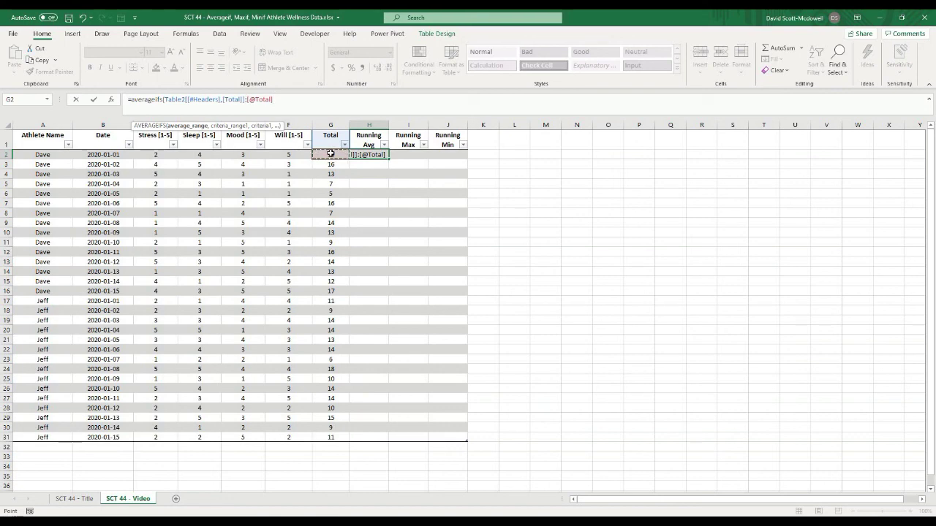
type(",")
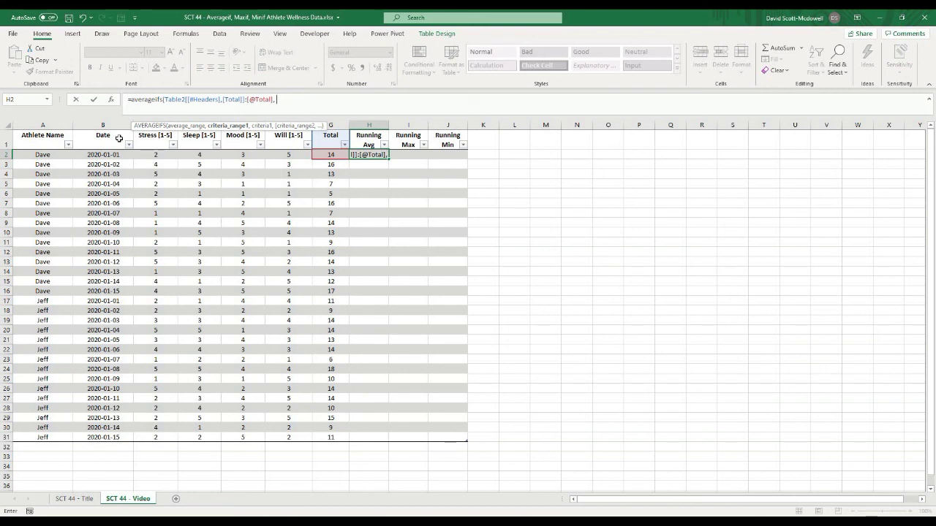
left_click(45, 138)
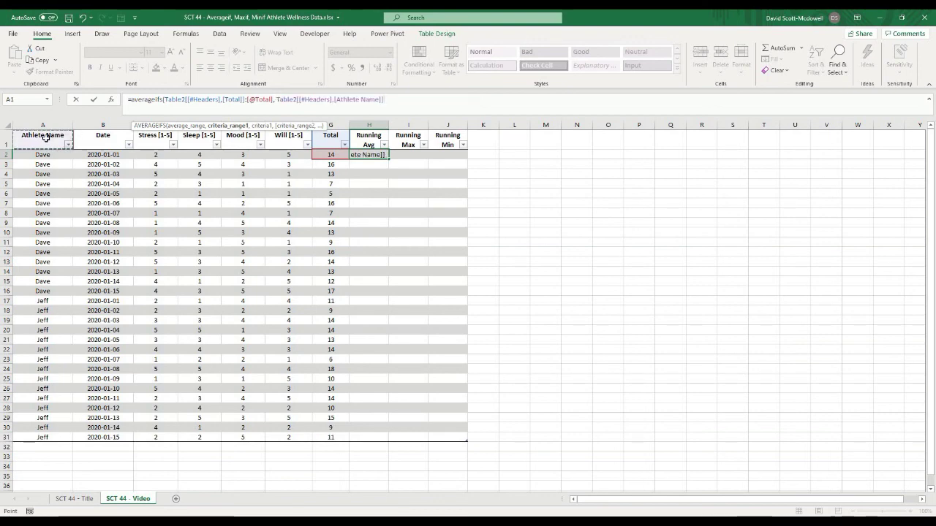
right_click(387, 113)
left_click(399, 99)
type("+Table2[[#Headers],[Athlete Name]]")
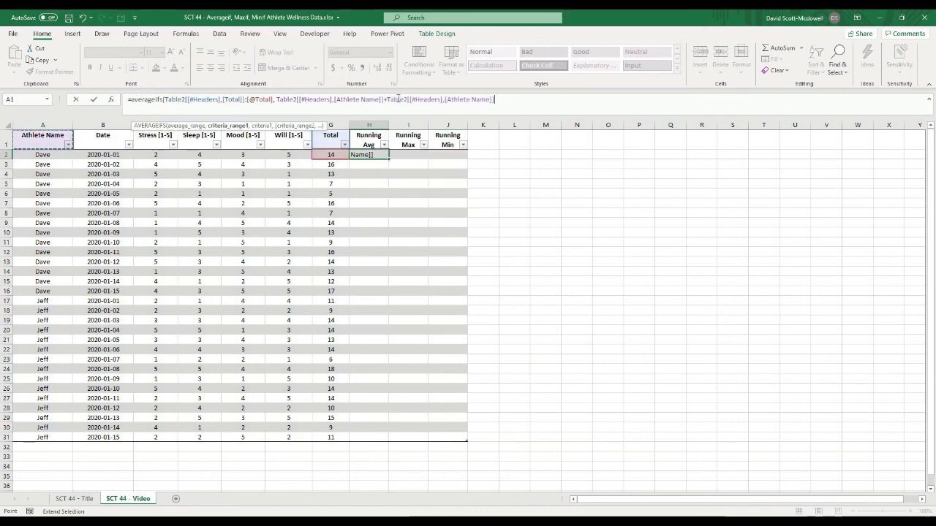
left_click(44, 154)
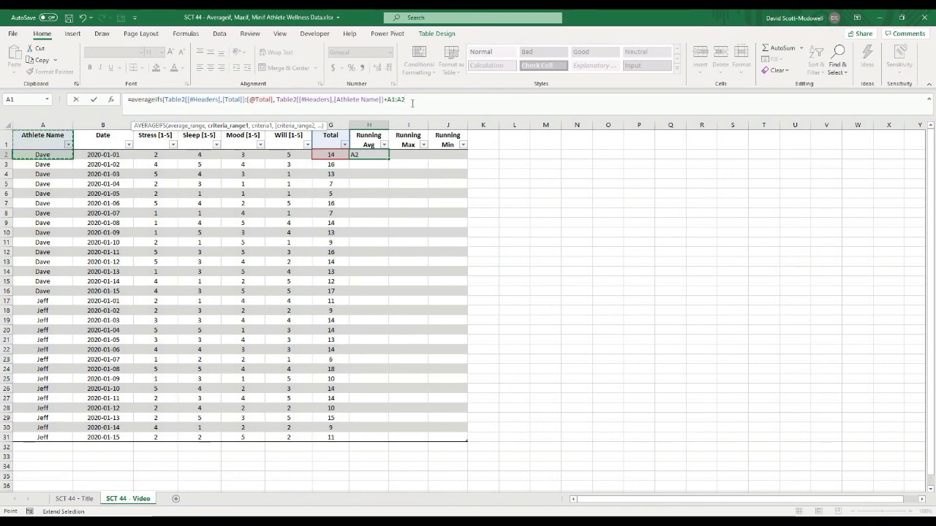
left_click_drag(405, 100, 279, 100)
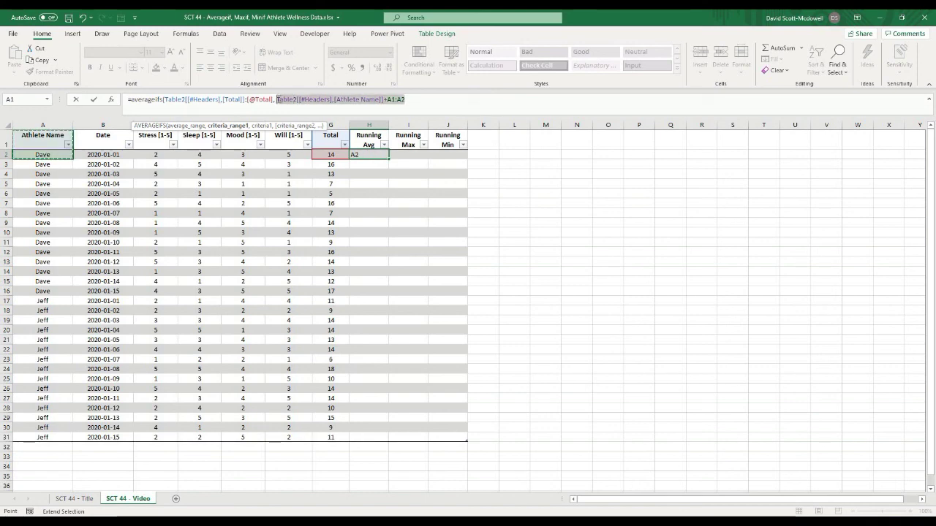
key("BackSpace")
Complete the H2 formula with criteria range Table2[[#Headers],[Athlete Name]]:[@[Athlete Name]] and criterion [@[Athlete Name]], filling the Running Avg column.
left_click(46, 142)
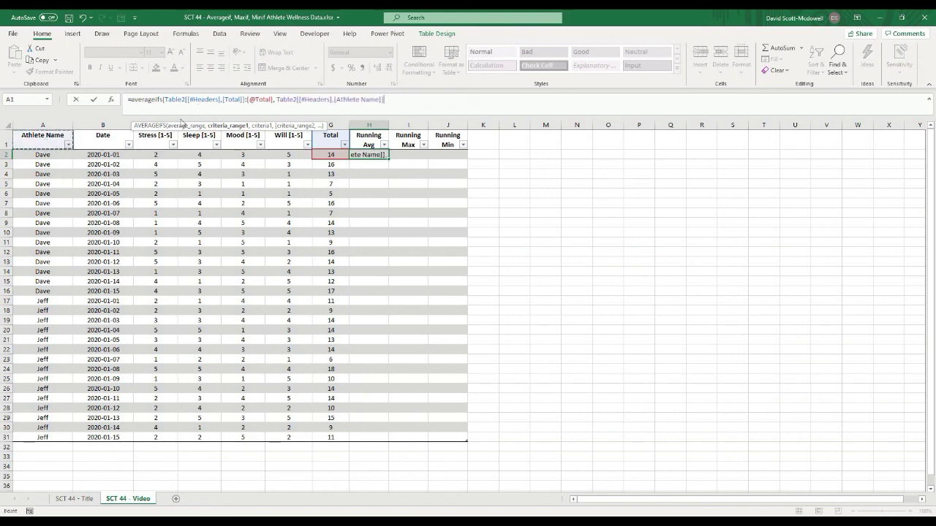
left_click(404, 103)
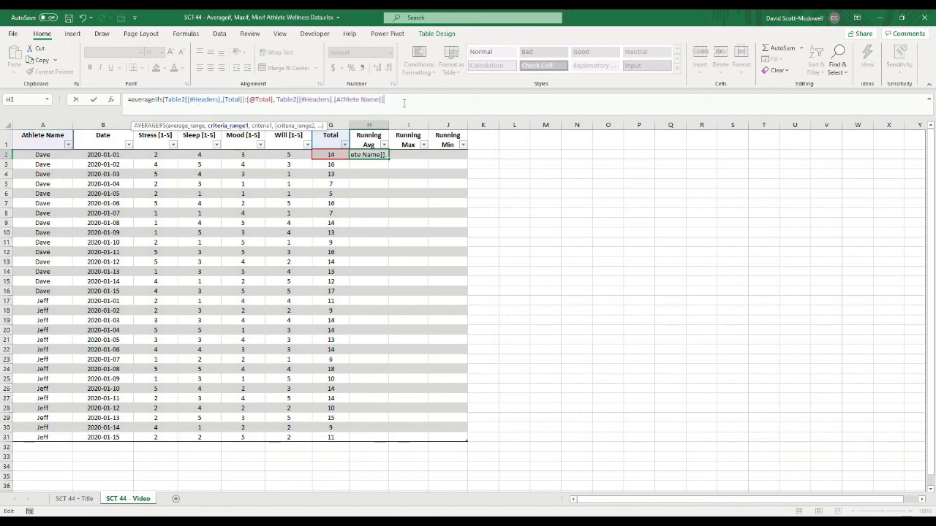
type(":")
left_click(55, 156)
type(",")
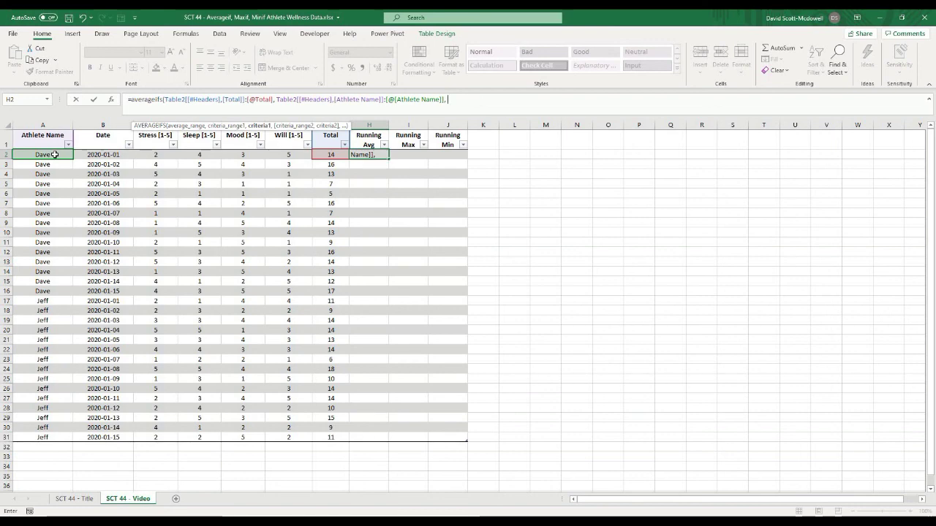
left_click(54, 155)
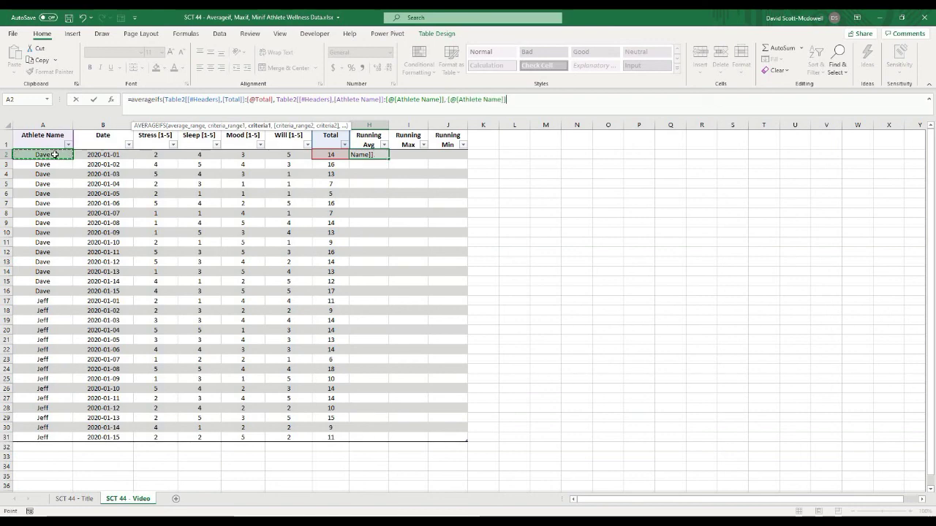
type(")")
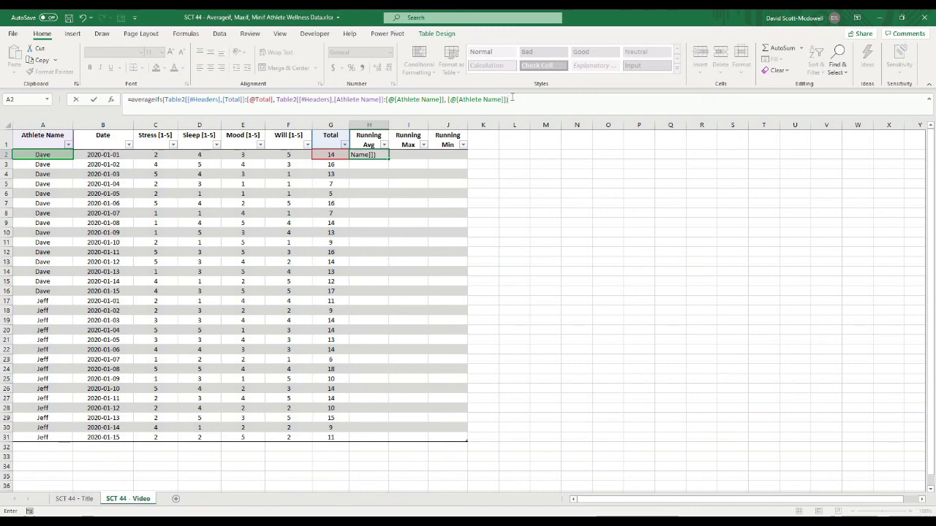
key("Return")
left_click(684, 258)
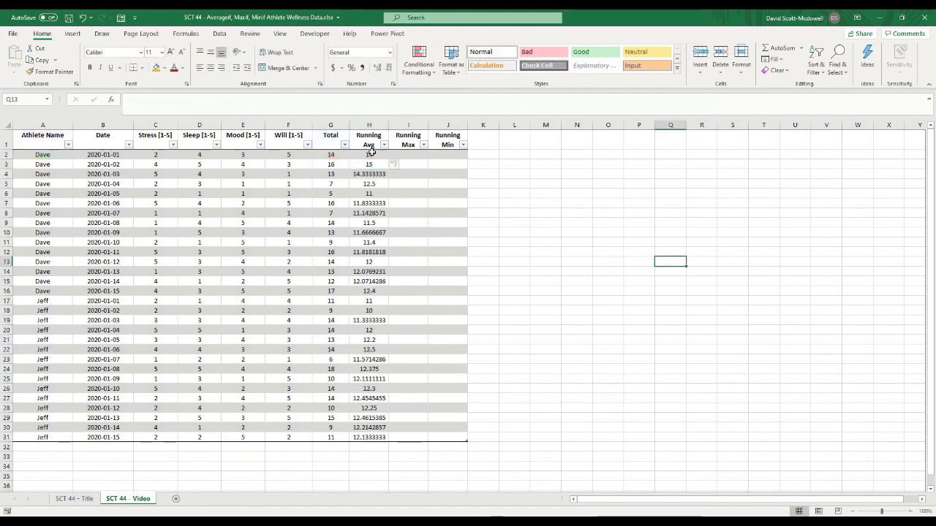
Check the Running Avg results against the Total values in each athlete's first rows, including rows 2–3 and 17–18.
left_click(366, 154)
left_click_drag(367, 154, 368, 437)
left_click(557, 378)
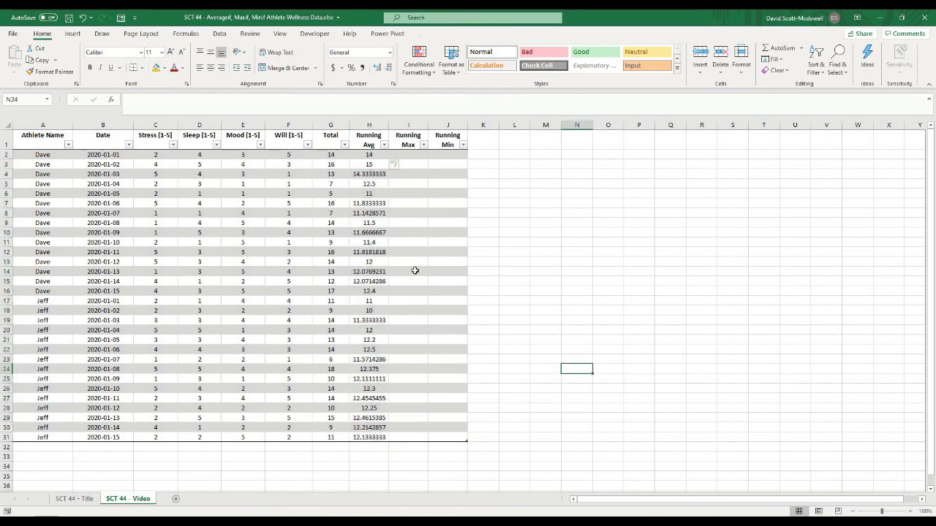
left_click(367, 152)
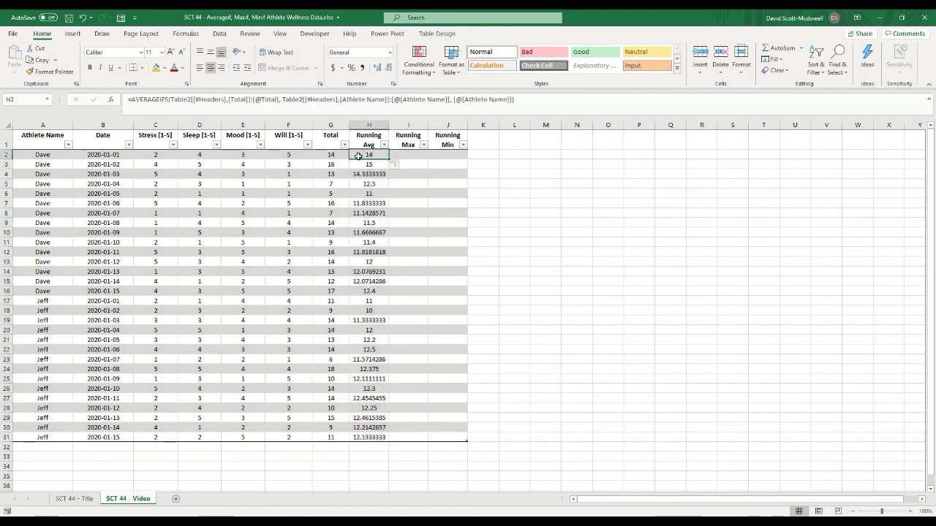
left_click(331, 155)
key("Right")
key("Down")
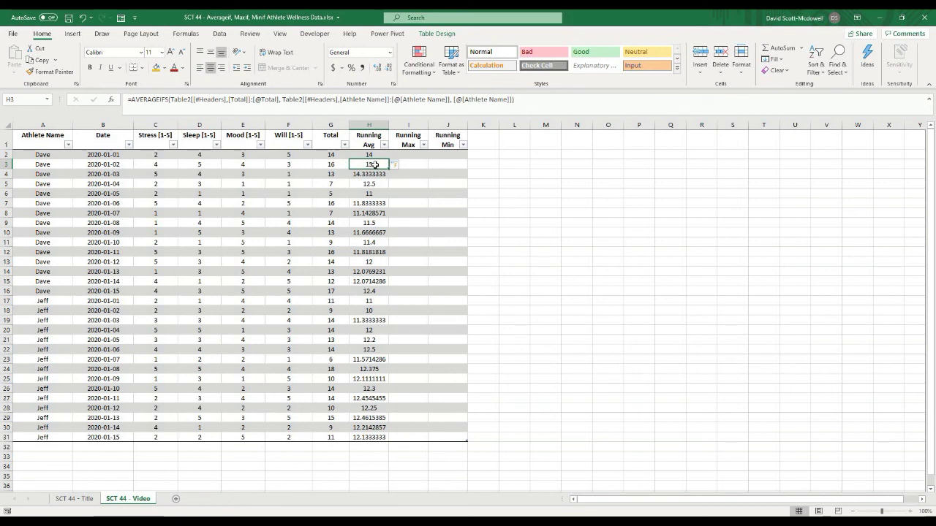
left_click(361, 301)
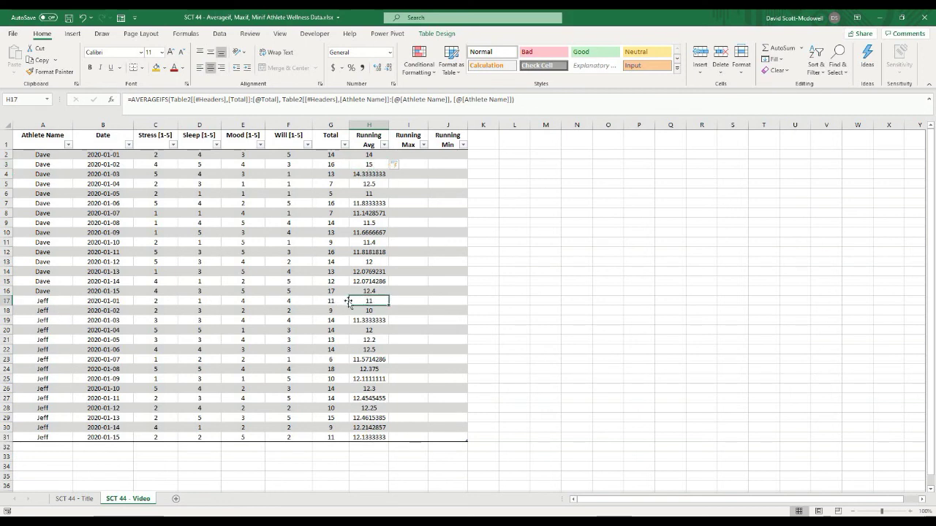
left_click(332, 299)
left_click(333, 319)
left_click(333, 309)
left_click(378, 312)
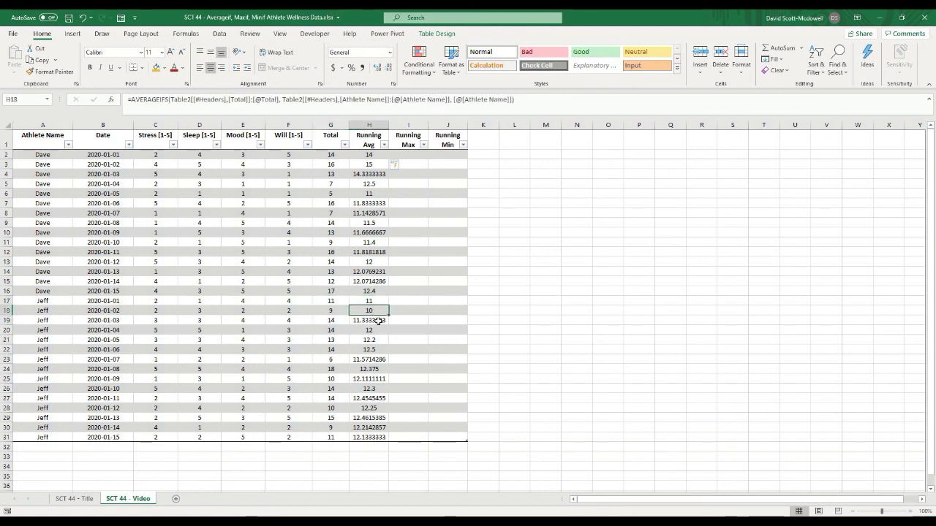
left_click(617, 358)
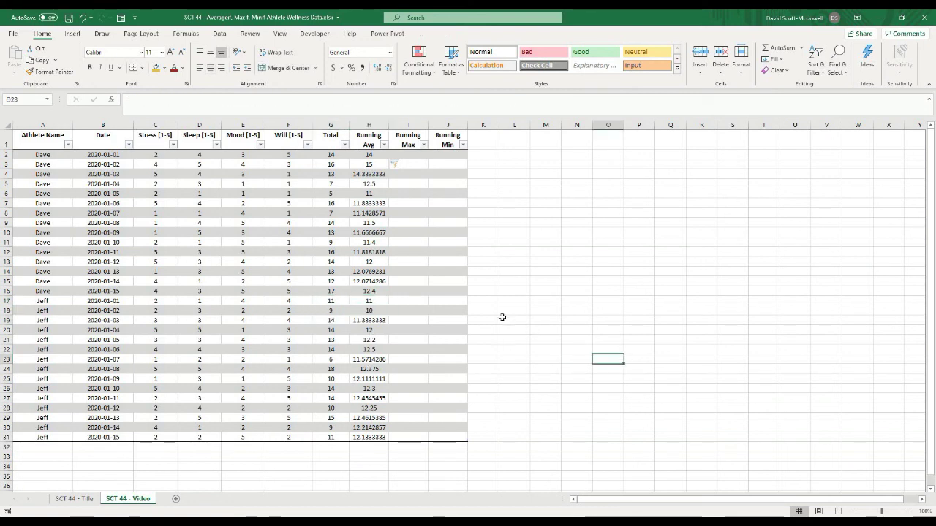
Format the Running Avg values in H2:H31 to show one decimal place.
left_click(367, 153)
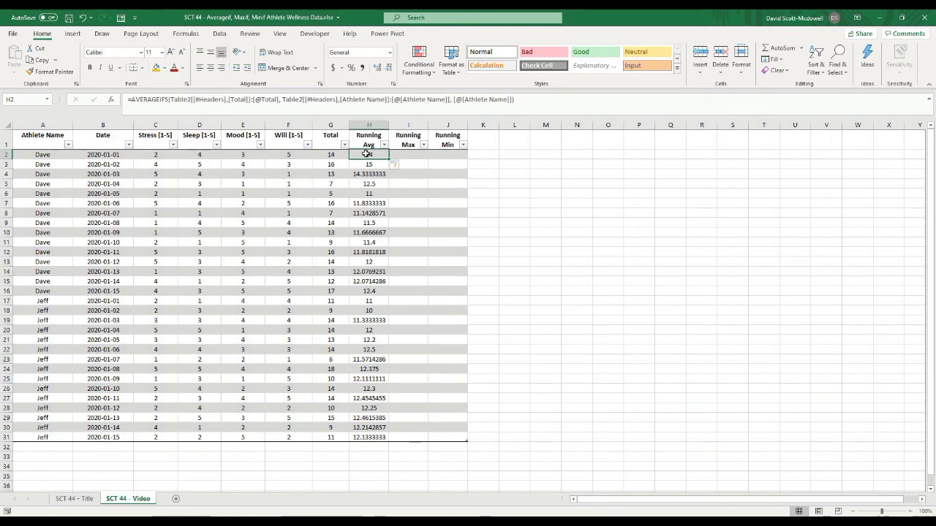
left_click_drag(366, 154, 378, 436)
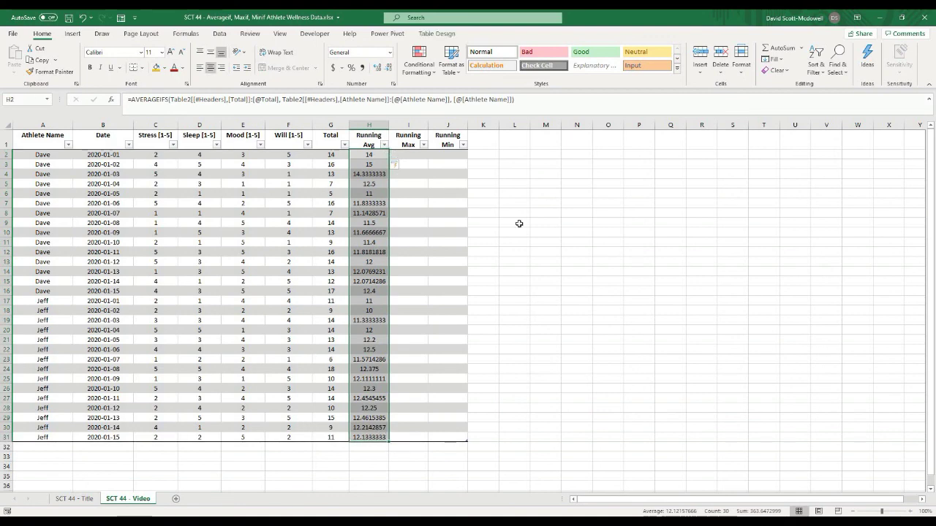
left_click(387, 170)
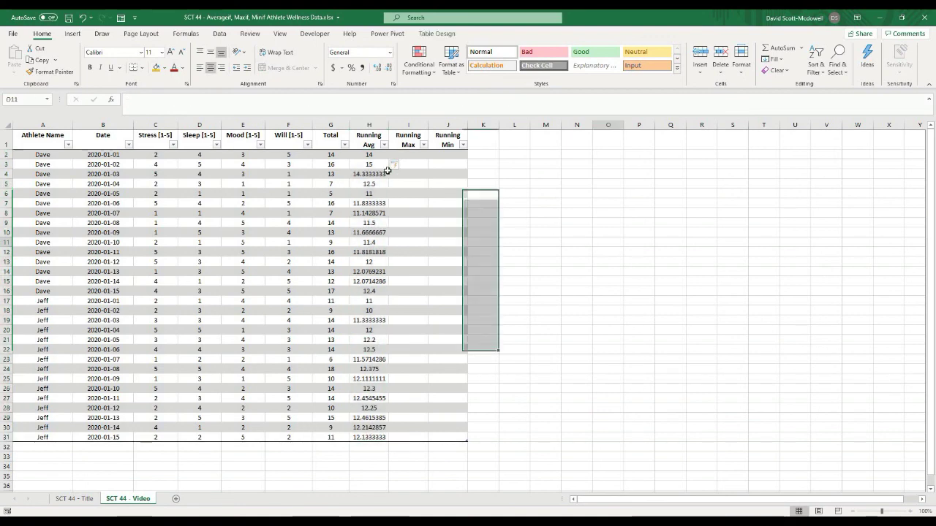
left_click(362, 129)
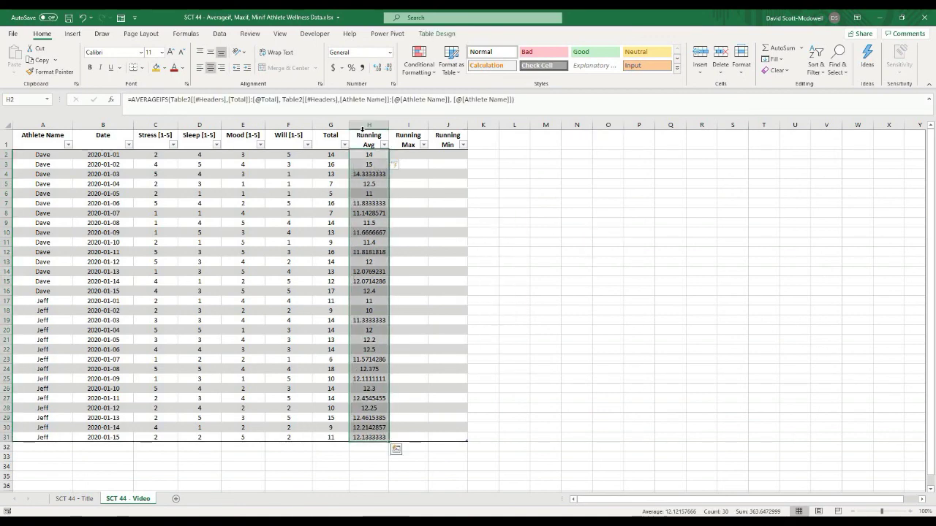
left_click(388, 68)
left_click(388, 68)
left_click(388, 68)
left_click(388, 68)
left_click(388, 68)
left_click(389, 68)
left_click(388, 68)
left_click(378, 68)
left_click(557, 250)
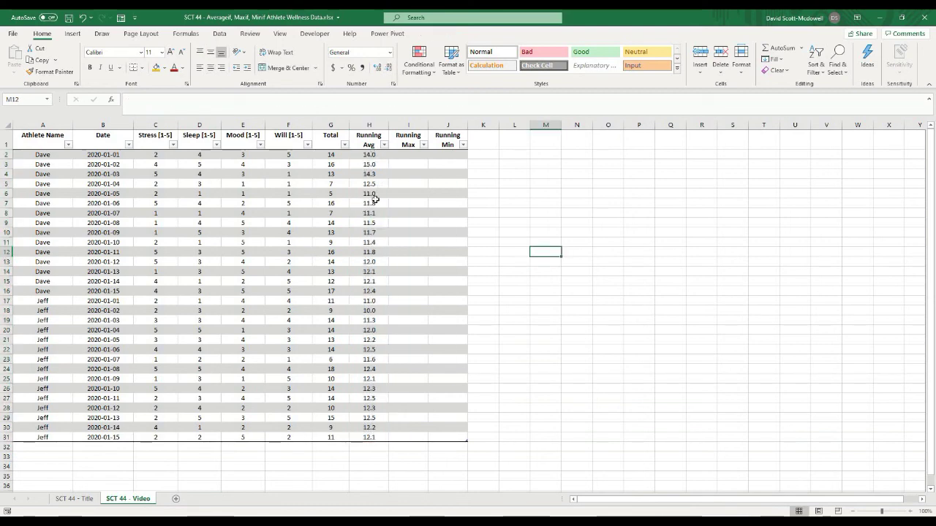
left_click(577, 204)
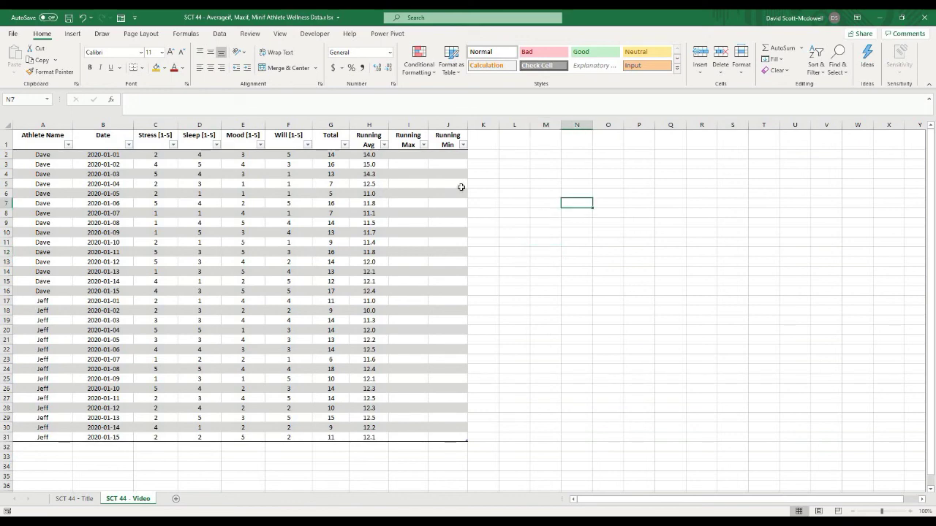
Compare the Running Avg results with the Total values from row 2 to row 17, where the second athlete begins.
left_click(375, 153)
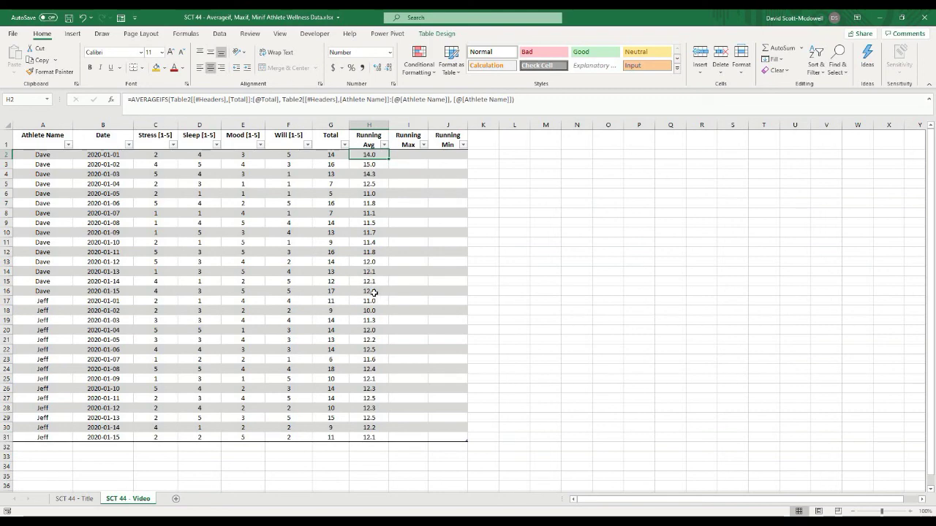
left_click_drag(332, 154, 338, 301)
left_click(365, 301)
left_click_drag(334, 156, 339, 301)
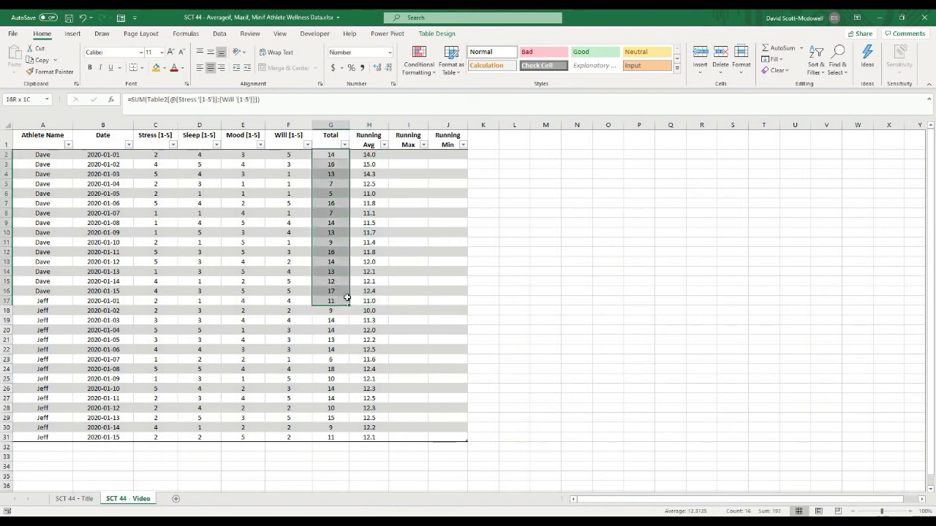
left_click(528, 271)
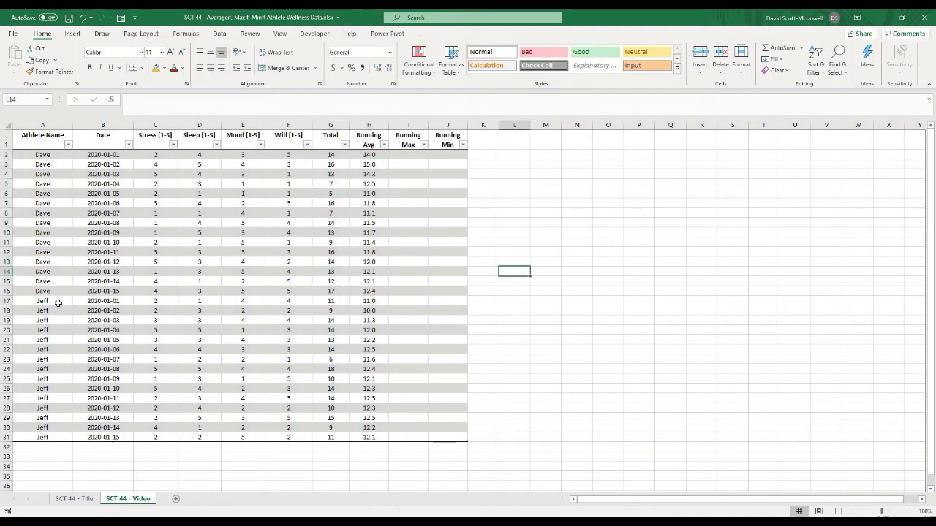
left_click(579, 214)
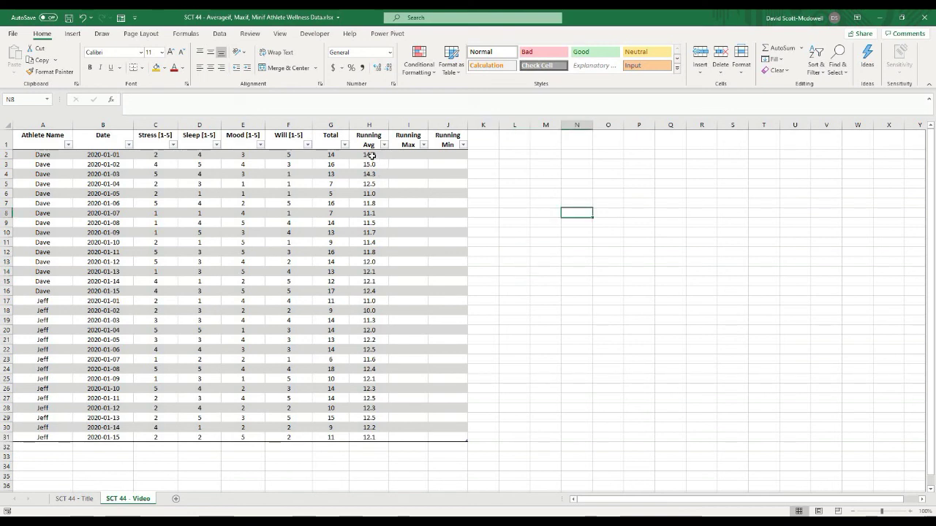
Copy the AVERAGEIFS formula text from H2 into I2, the first Running Max cell.
left_click(371, 157)
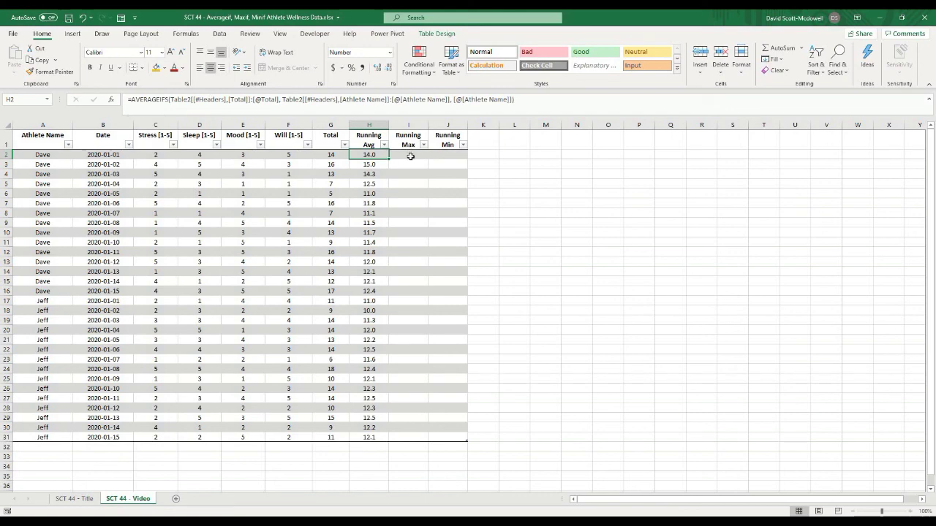
left_click_drag(518, 101, 111, 119)
key("ctrl+c")
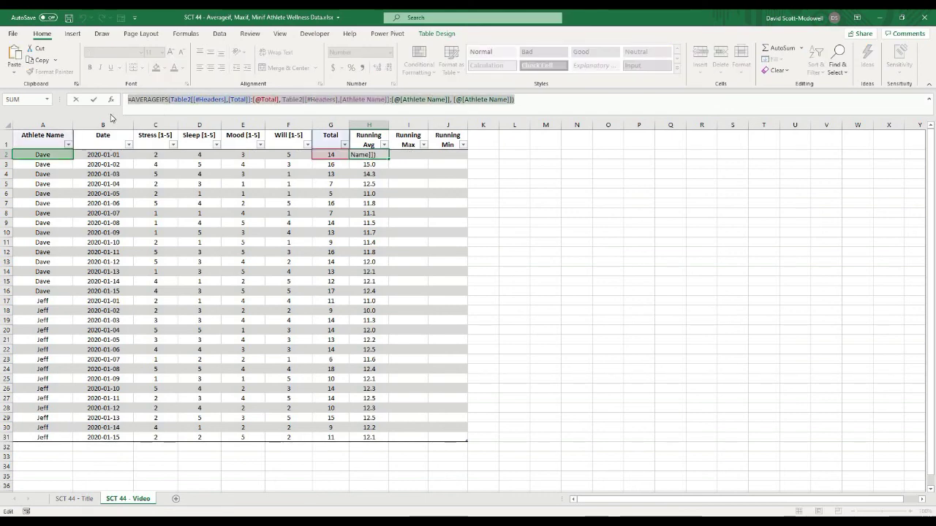
left_click(411, 151)
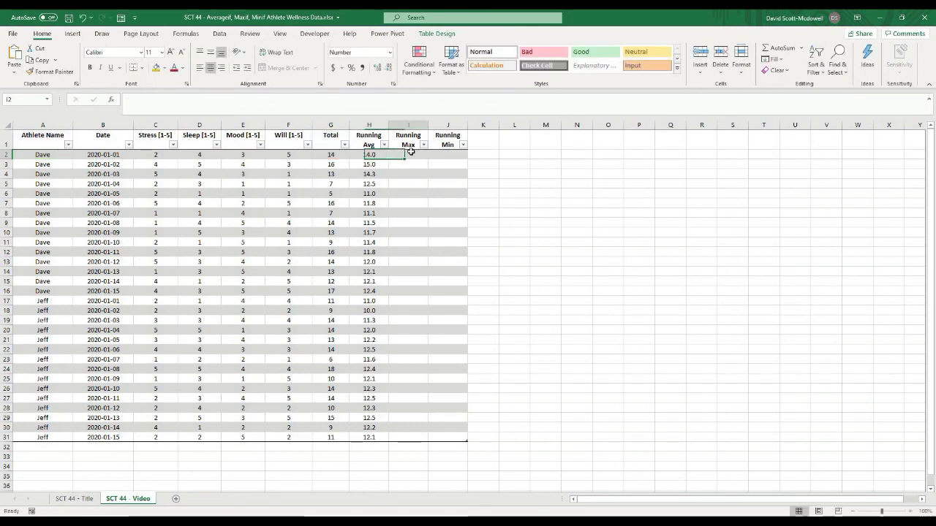
left_click(356, 102)
key("ctrl+v")
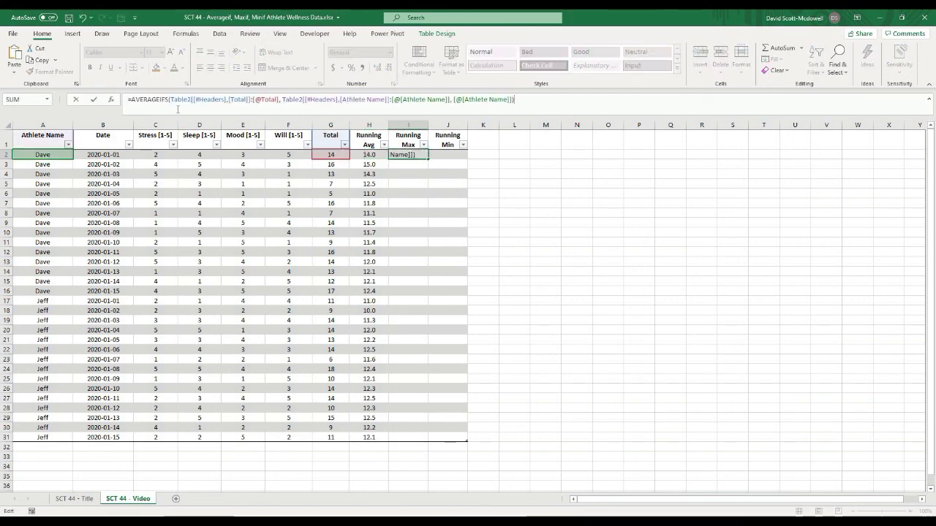
Replace AVERAGE with MAX in the I2 formula and try to enter it.
left_click_drag(159, 100, 133, 100)
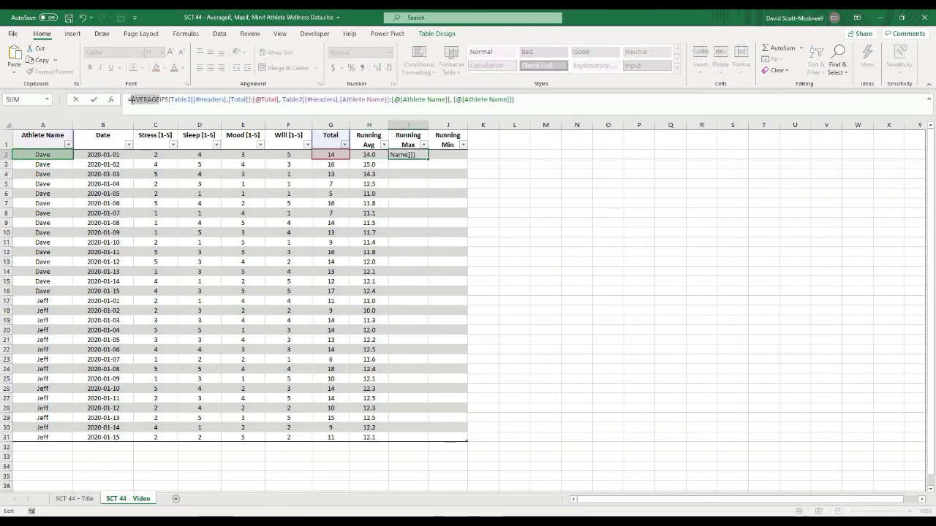
type("max")
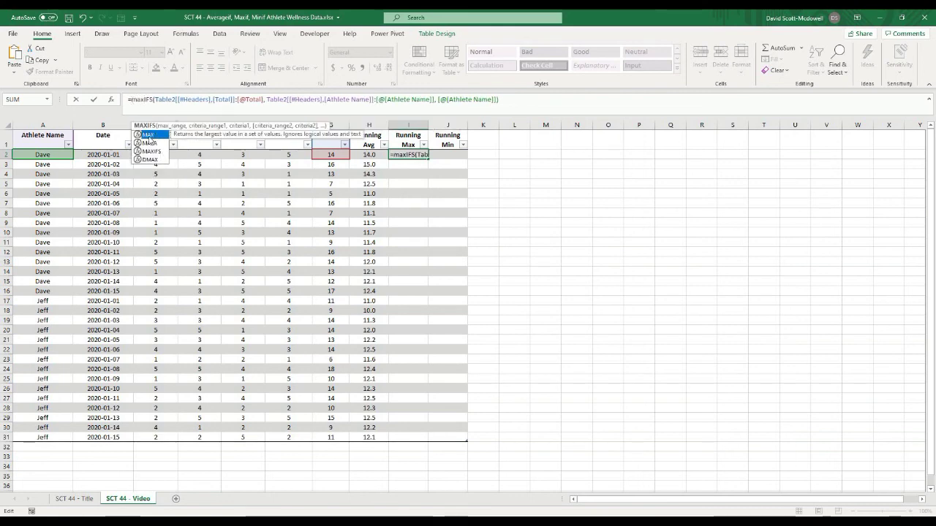
key("Tab")
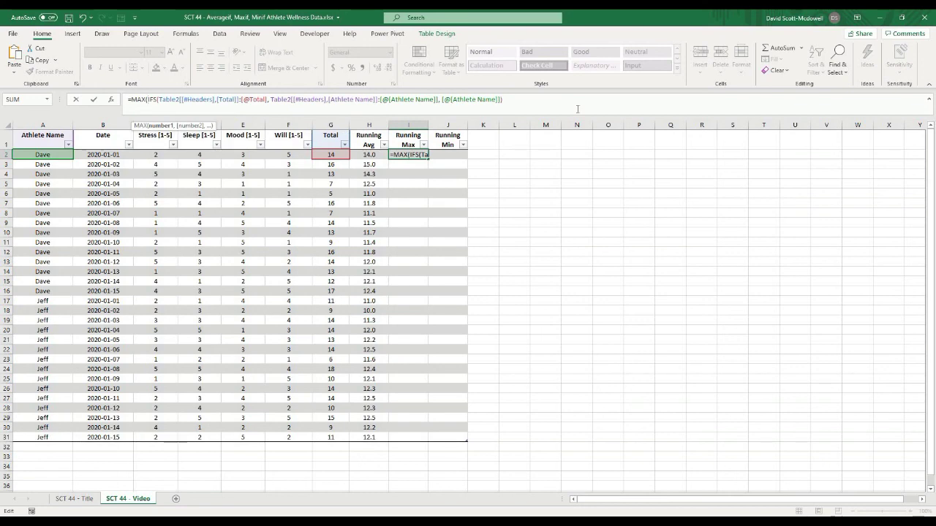
left_click(544, 102)
key("Return")
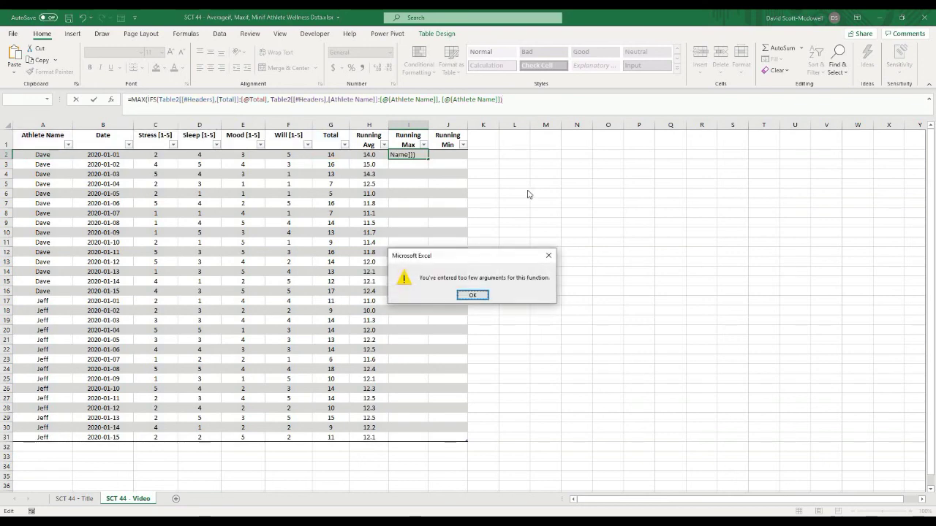
left_click(482, 298)
Correct the function name in the I2 formula to MAXIFS and enter it, filling the Running Max column.
left_click(512, 96)
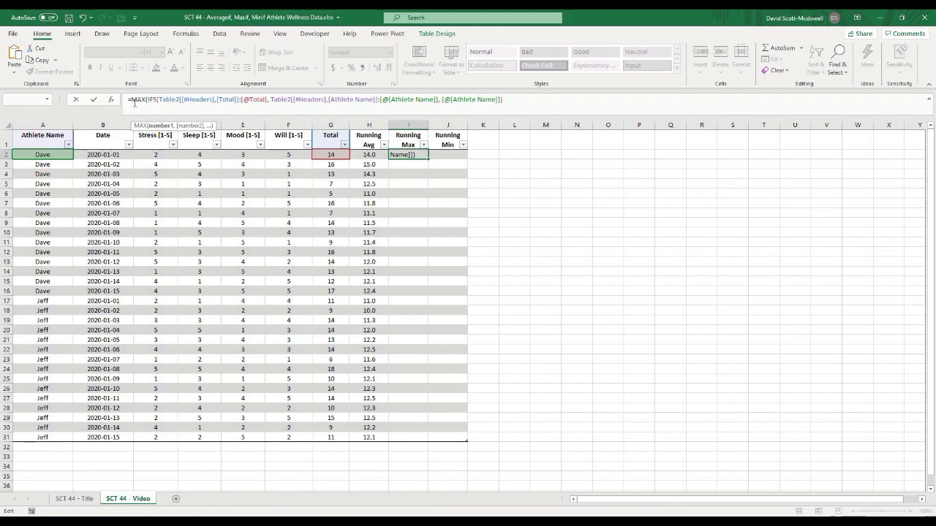
left_click(158, 99)
key("BackSpace")
key("BackSpace")
type("I")
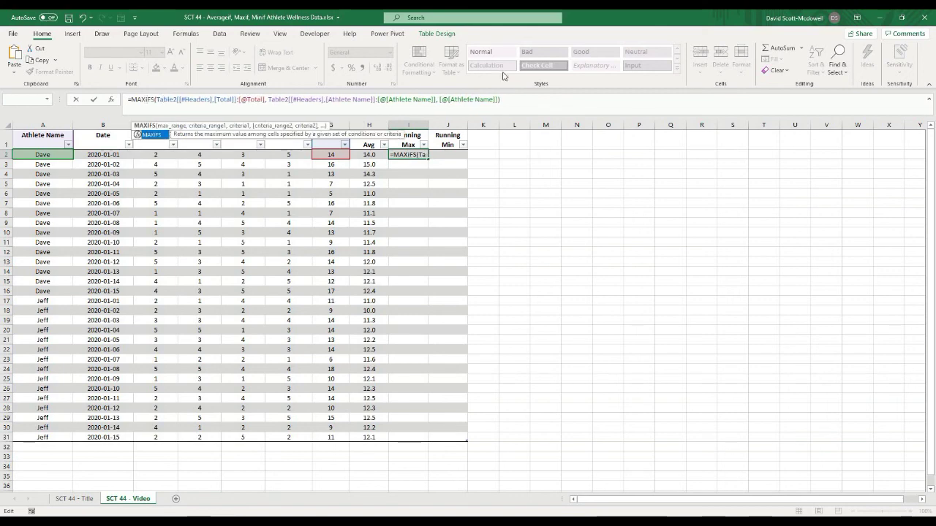
left_click(506, 98)
key("Return")
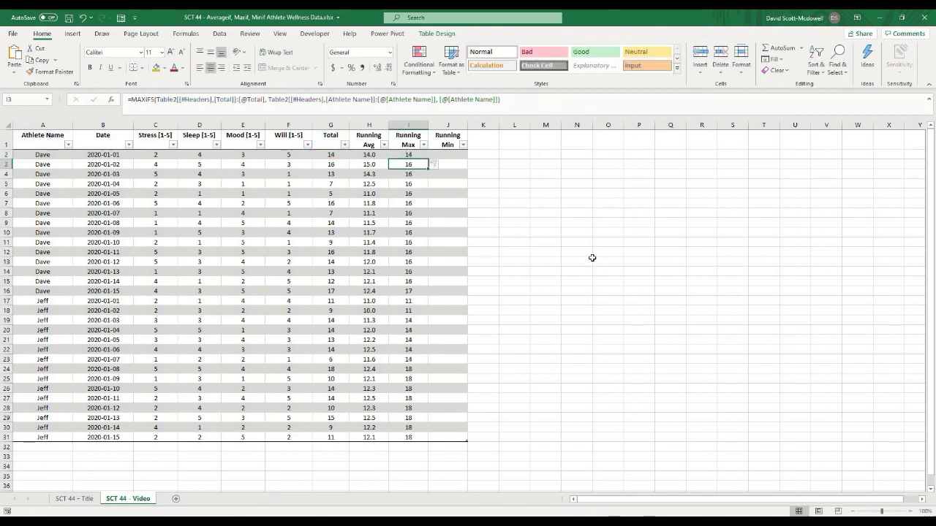
Check the Running Max results against the Total values through the first athlete's rows, 2–16.
left_click(576, 259)
left_click(406, 154)
key("Down")
key("Down")
key("Down")
key("Down")
key("Down")
key("Down")
key("Down")
key("Down")
key("Down")
key("Down")
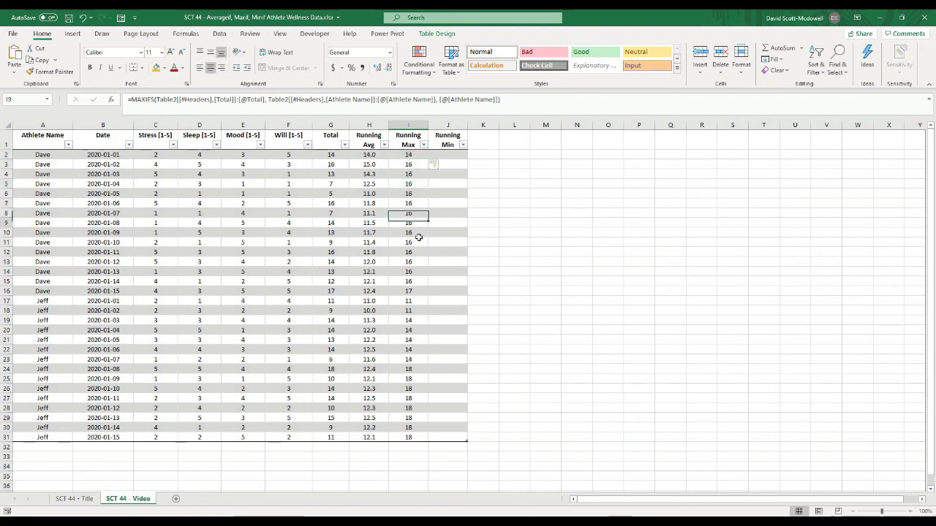
key("Down")
key("Down")
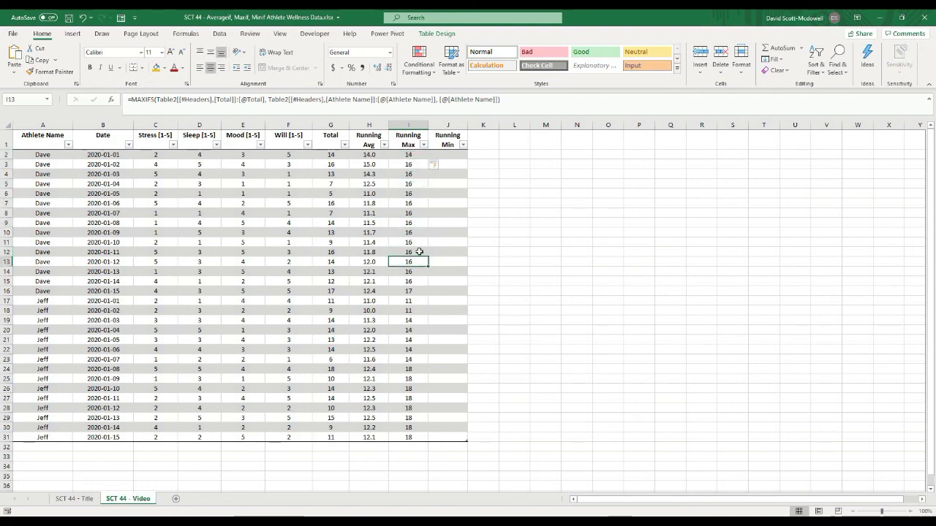
left_click(331, 164)
left_click(408, 184)
key("Down")
key("Down")
key("Down")
key("Down")
key("Down")
key("Down")
key("Down")
key("Down")
key("Down")
key("Down")
key("Down")
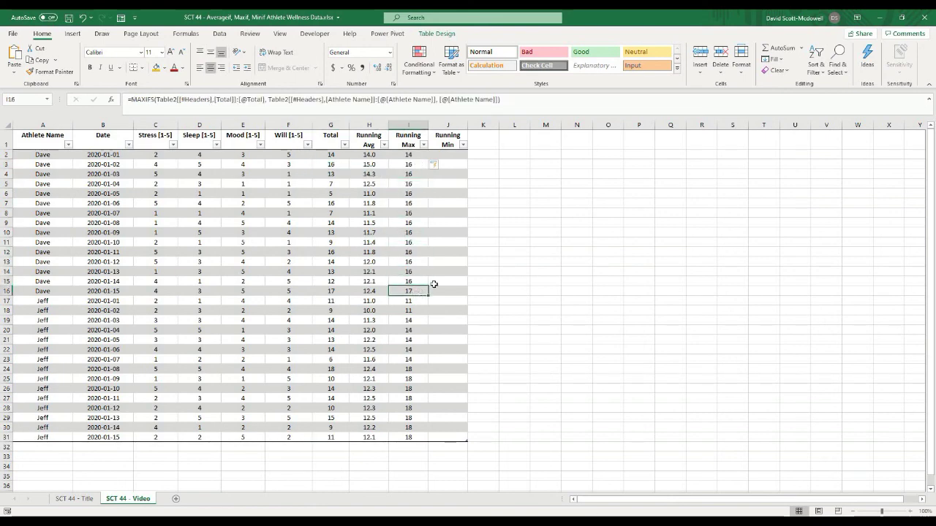
Check the Running Max results through the second athlete's rows, starting at row 17.
left_click(408, 300)
key("Down")
key("Down")
key("Down")
key("Down")
key("Down")
key("Down")
key("Down")
key("Down")
key("Down")
key("Down")
key("Down")
key("Down")
key("Down")
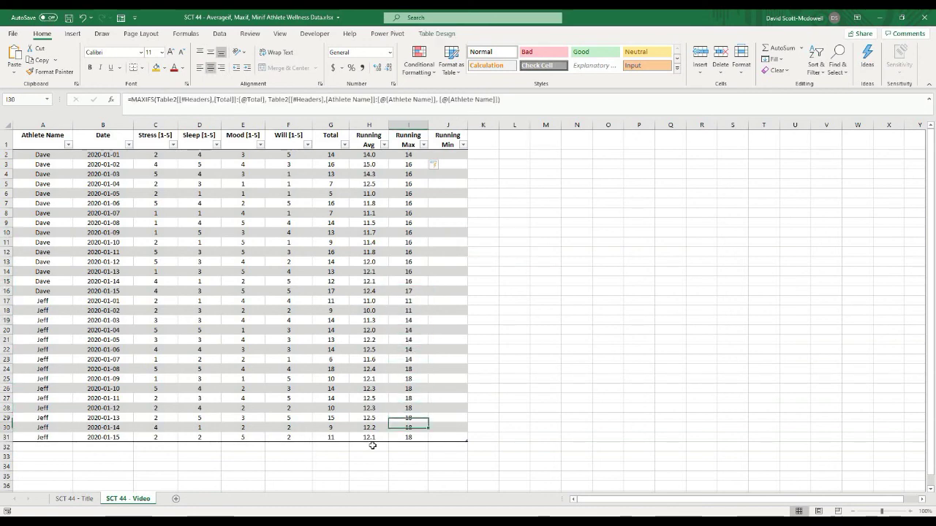
left_click(534, 292)
left_click(512, 251)
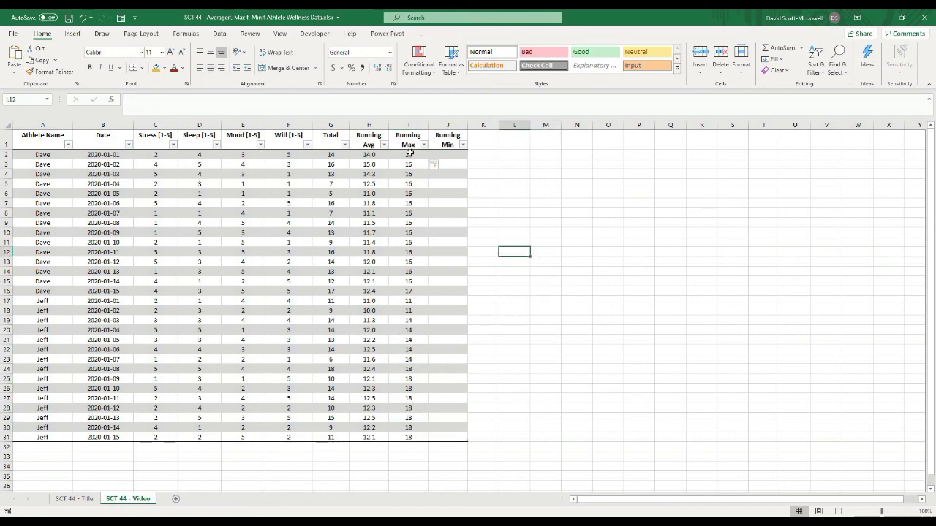
Copy the I2 MAXIFS formula text into J2 and change its function to MINIFS, filling the Running Min column.
left_click(410, 155)
key("ctrl+c")
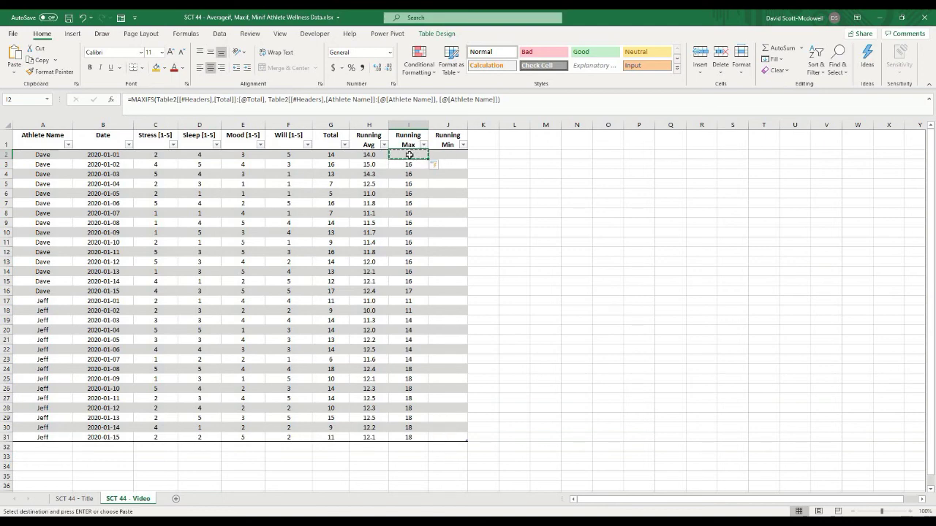
key("Escape")
left_click(156, 99)
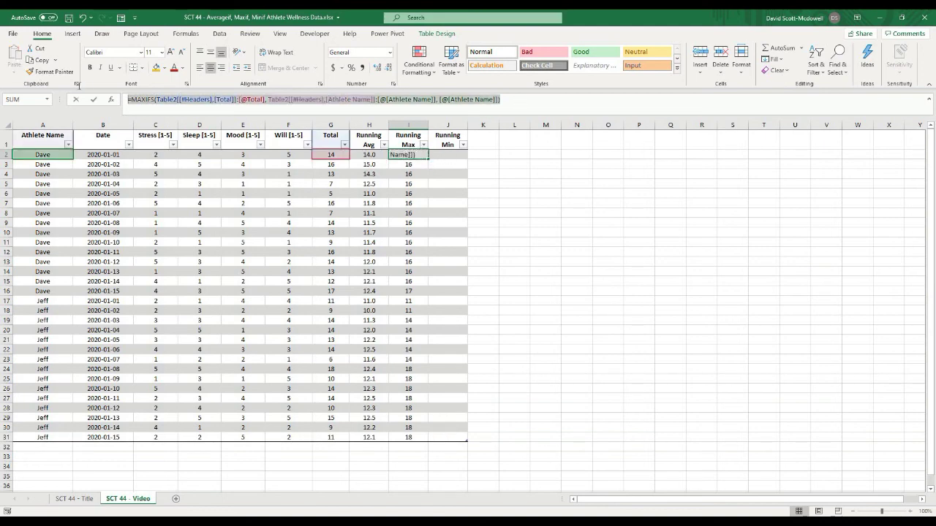
key("Escape")
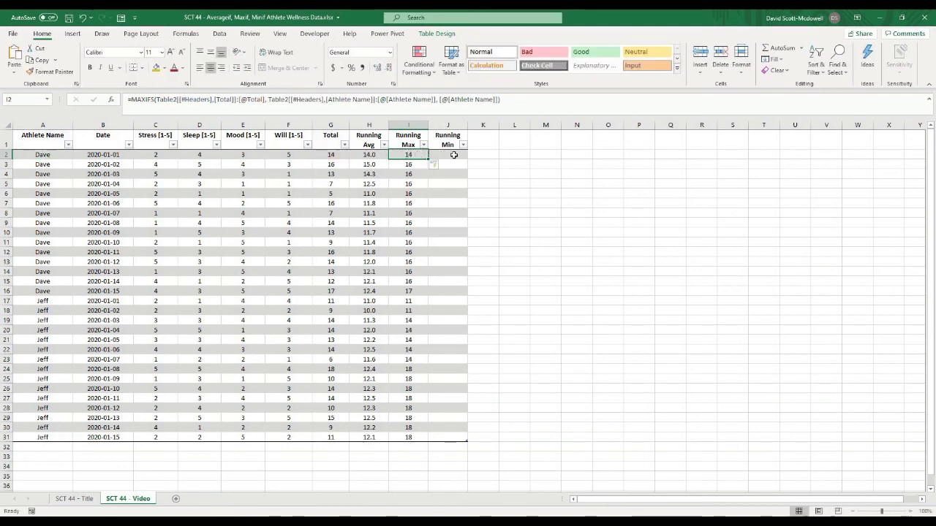
left_click(453, 154)
left_click(433, 107)
key("ctrl+v")
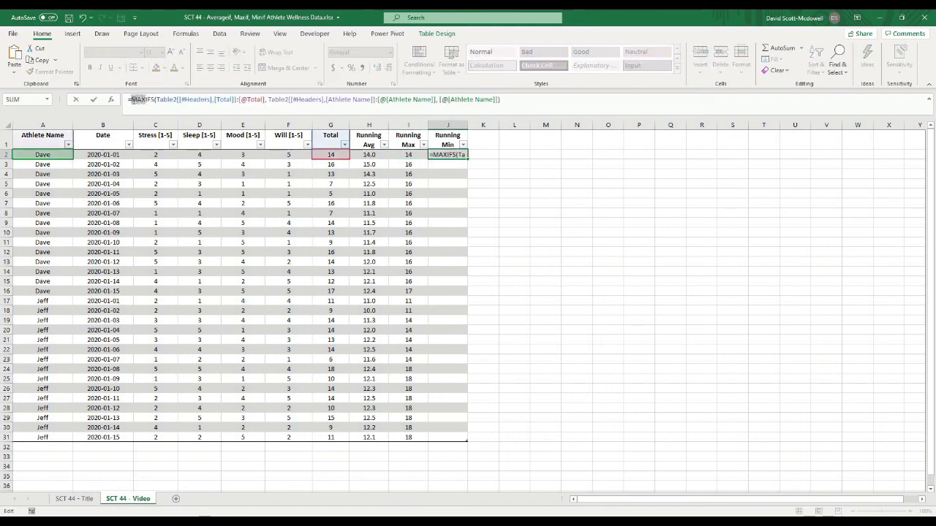
type("MIN")
key("Return")
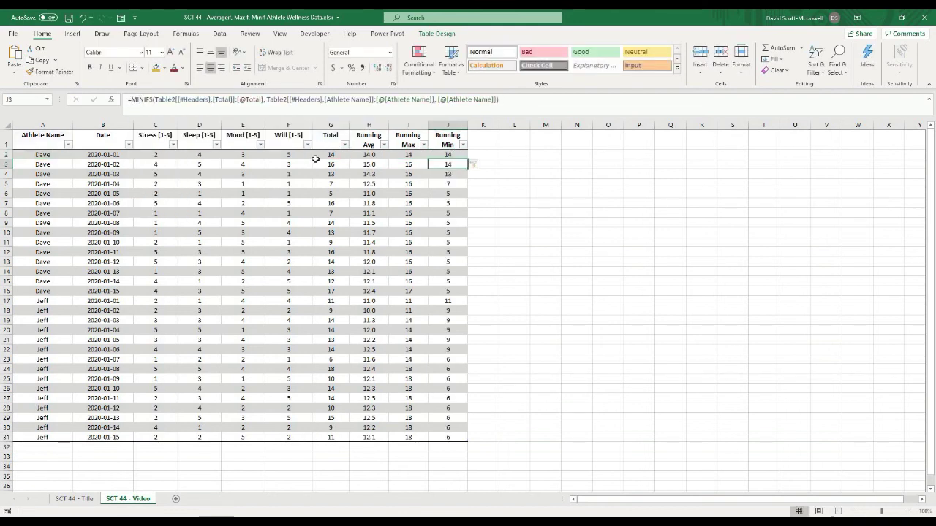
left_click(527, 278)
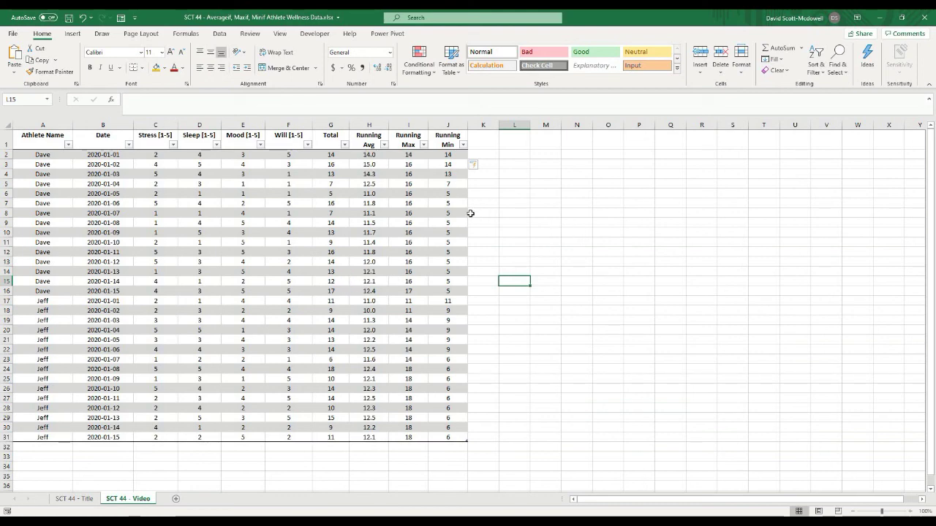
left_click_drag(512, 215, 514, 222)
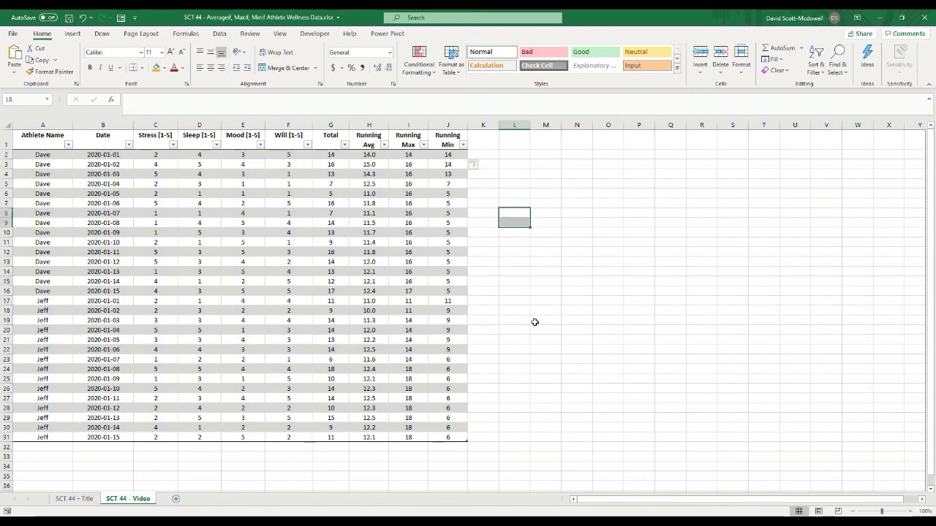
left_click(527, 308)
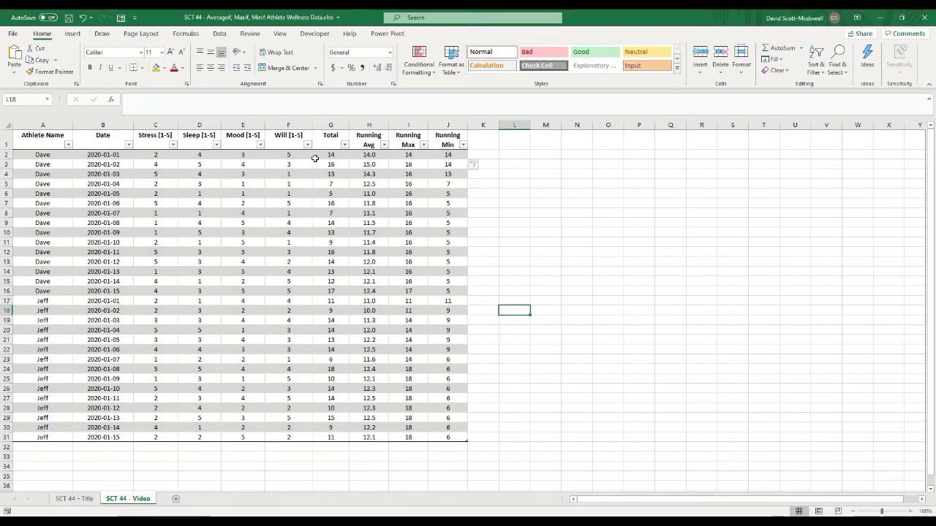
left_click(30, 158)
left_click(98, 221)
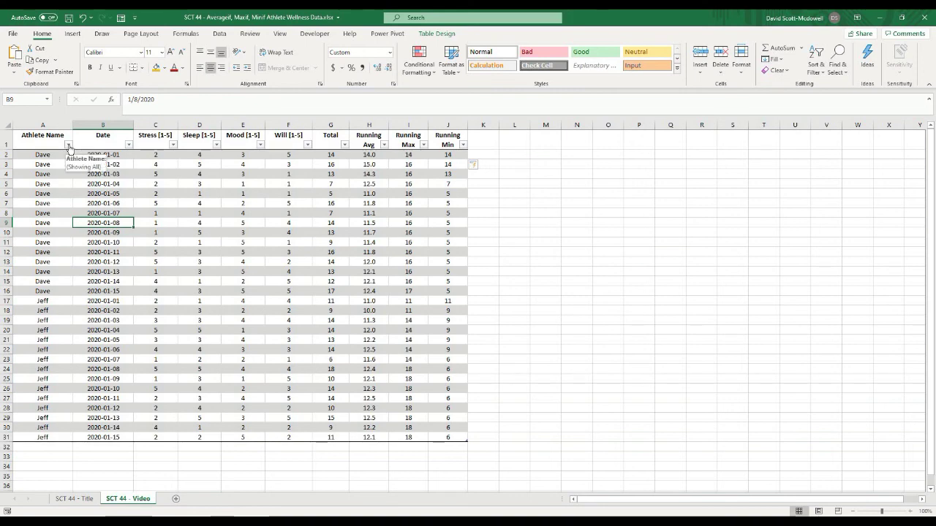
Filter the Athlete Name column so the table shows only the first athlete's rows.
left_click(70, 146)
left_click(30, 260)
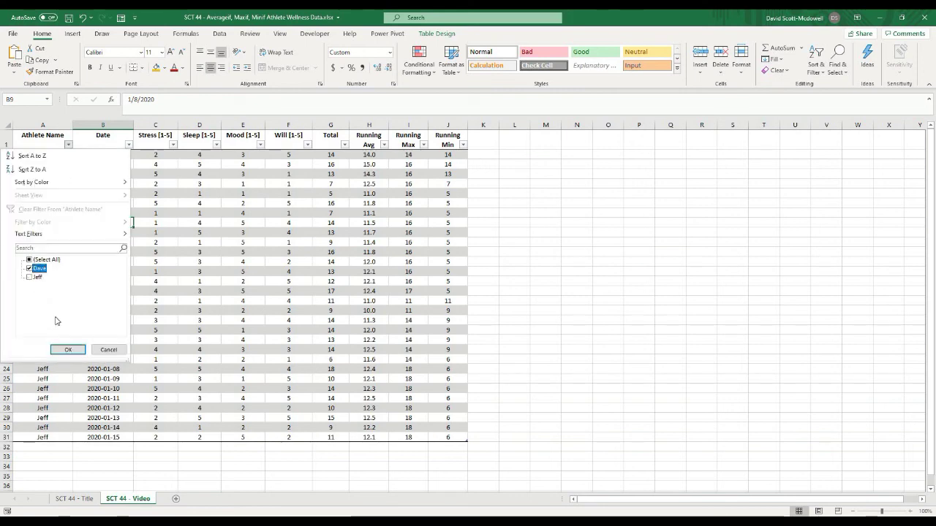
left_click(68, 350)
left_click(172, 360)
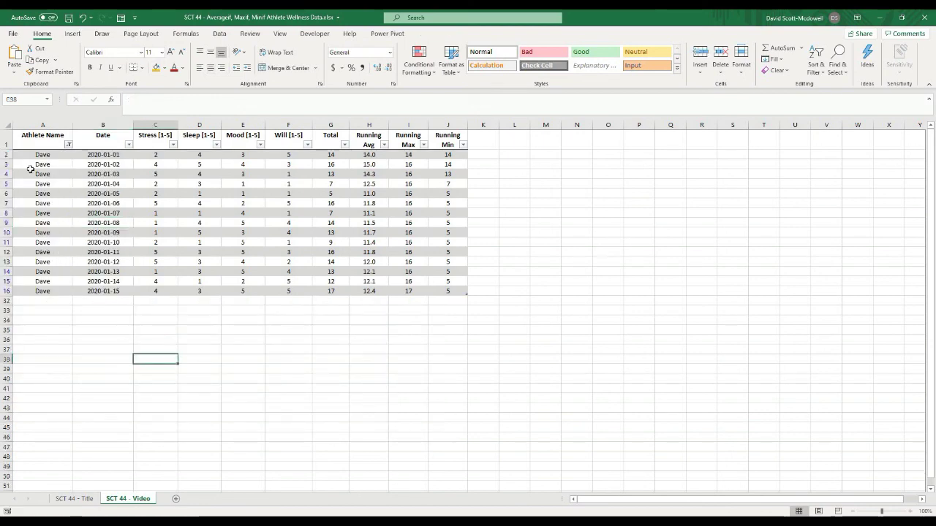
Restore all athletes in the Athlete Name filter.
left_click(69, 145)
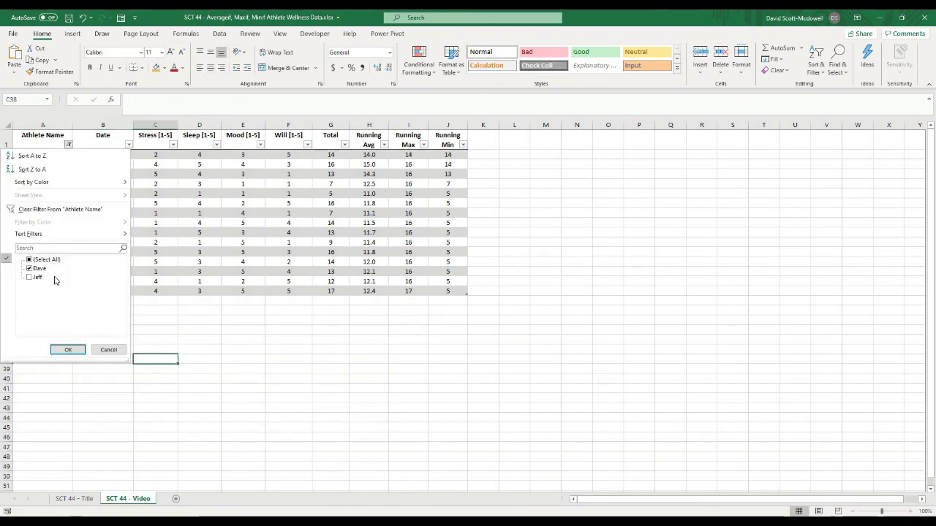
left_click(29, 260)
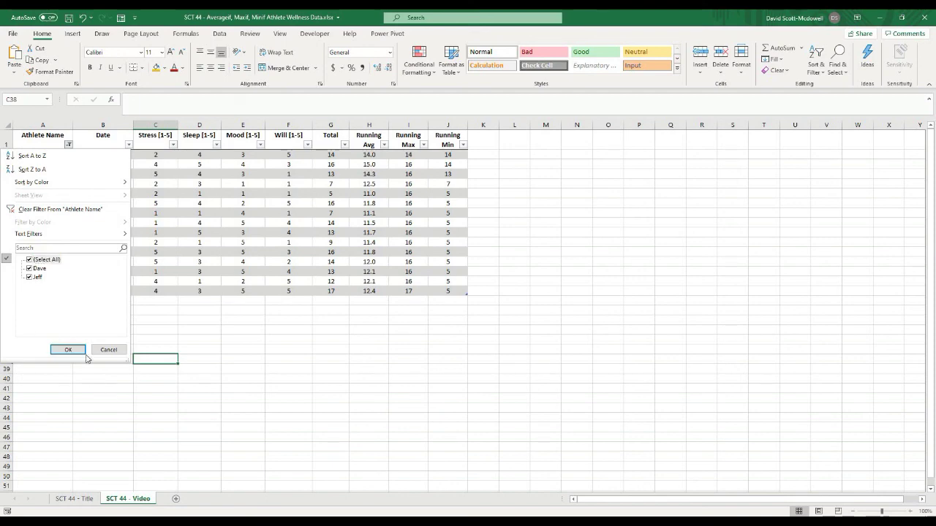
left_click(68, 350)
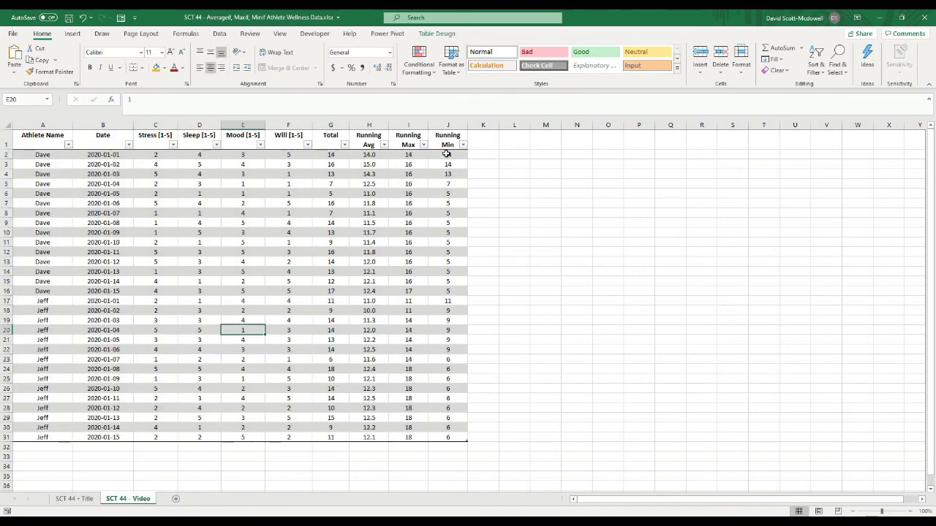
Check the MINIFS formulas in cells J2 and J5 of the Running Min column.
left_click(446, 155)
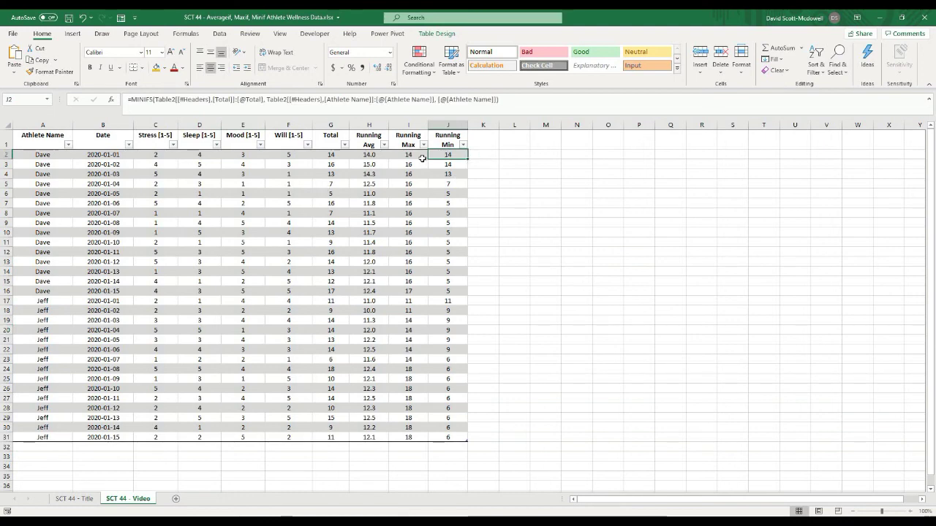
left_click(439, 184)
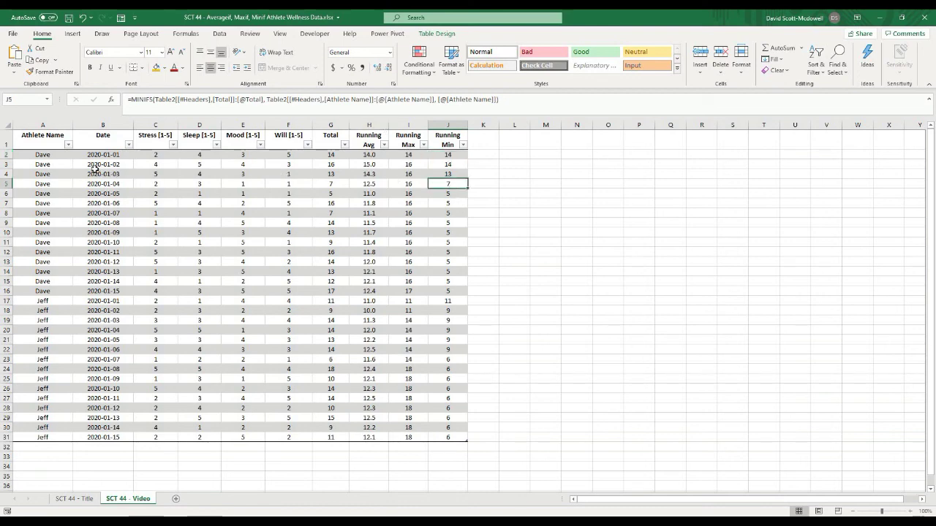
Insert an Athlete Name slicer for the table and place it just beside the table, starting at column K.
left_click(59, 157)
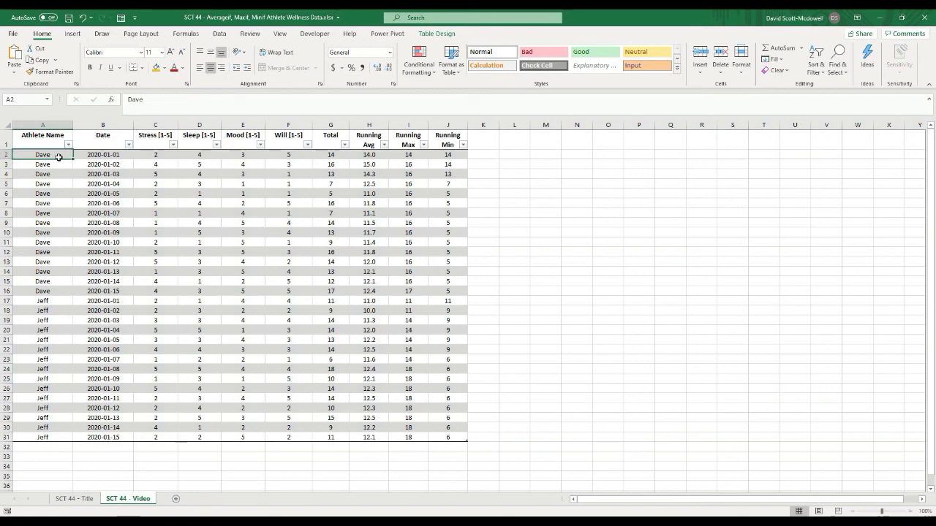
left_click(73, 34)
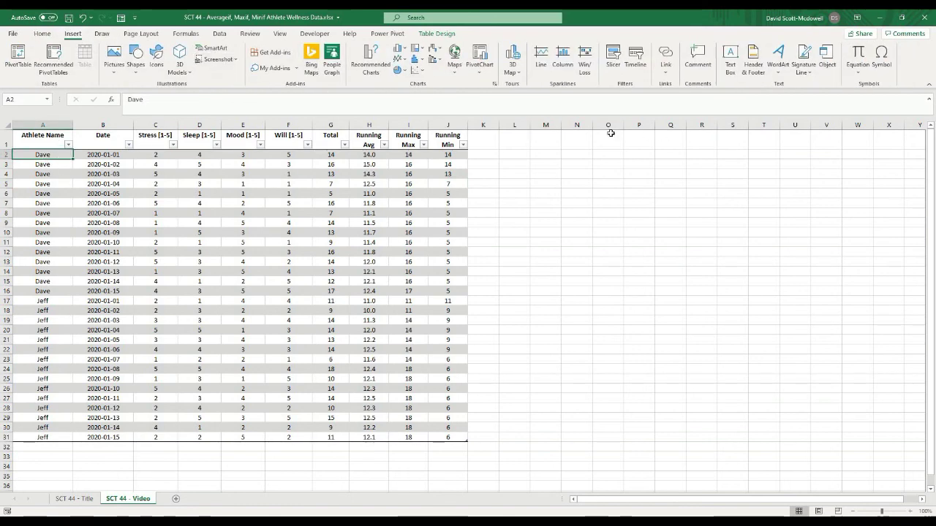
left_click(614, 64)
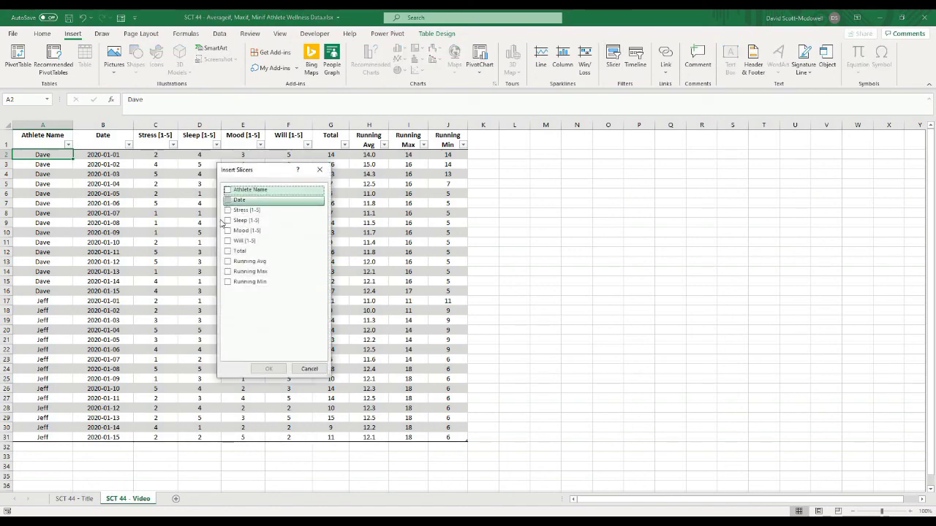
left_click(228, 190)
left_click(268, 369)
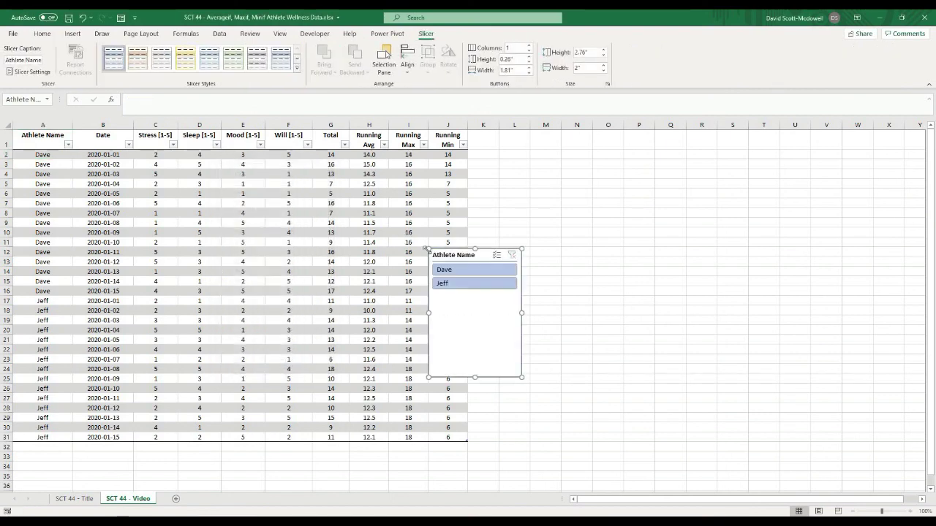
left_click_drag(452, 252, 499, 152)
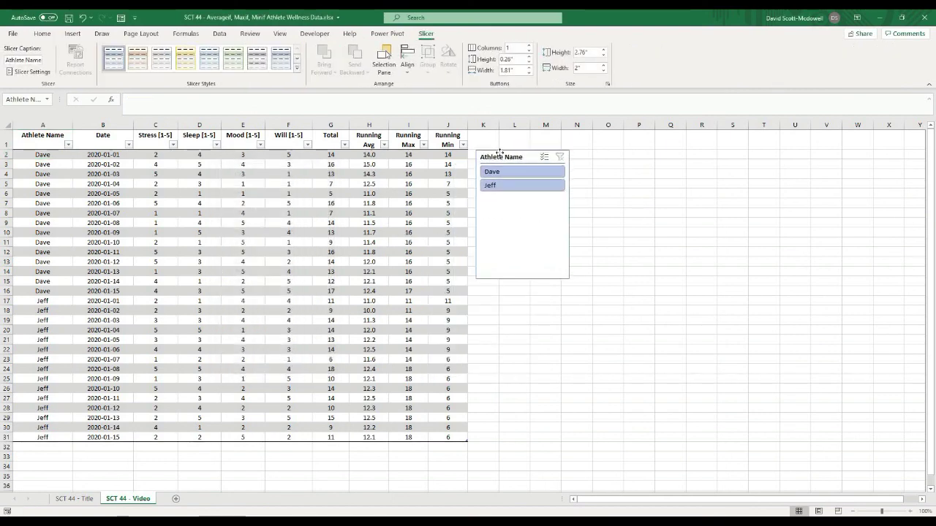
Try the slicer by switching repeatedly between the two athletes and clear its filter.
left_click(507, 173)
left_click(506, 188)
left_click(503, 172)
left_click(500, 181)
left_click(499, 174)
left_click(500, 184)
left_click(498, 174)
left_click(499, 184)
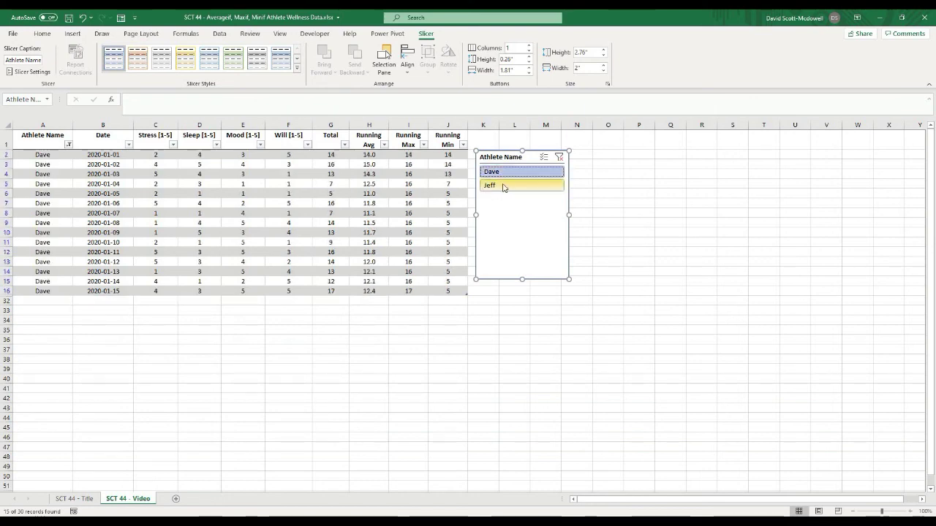
left_click(559, 157)
left_click(696, 291)
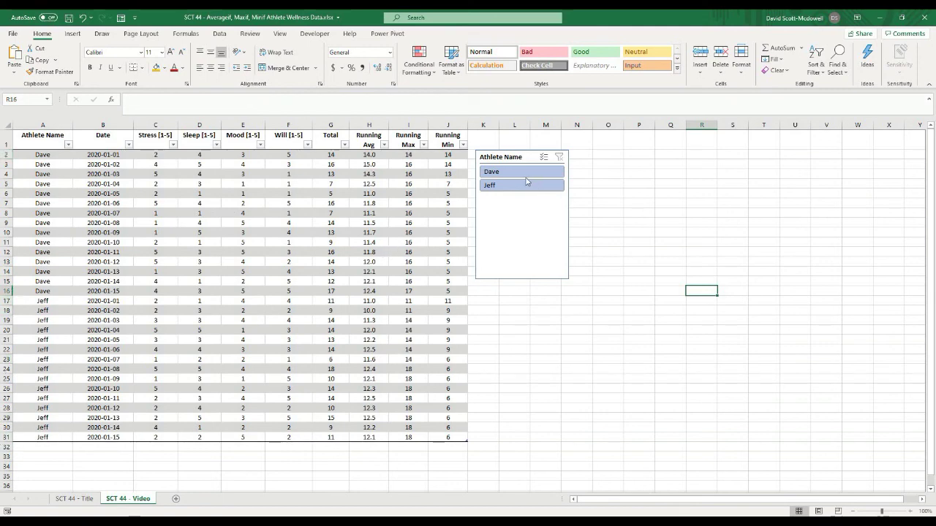
Filter to the second athlete with the slicer, move the slicer away to about columns U–W, and clear the filter.
left_click(501, 187)
left_click(500, 175)
left_click(496, 187)
left_click_drag(532, 157, 816, 186)
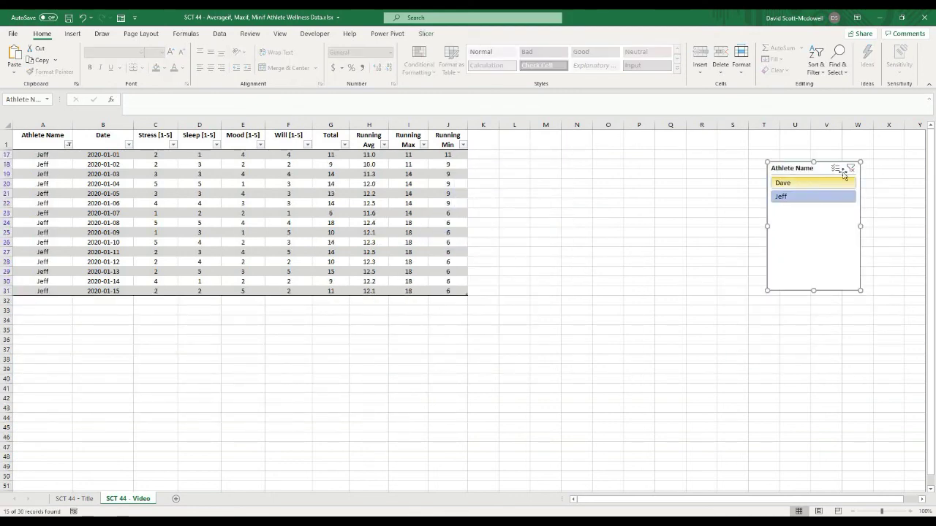
left_click(848, 168)
Enter the sample text VALUE in cell L3 beside the table.
left_click(547, 196)
left_click(517, 163)
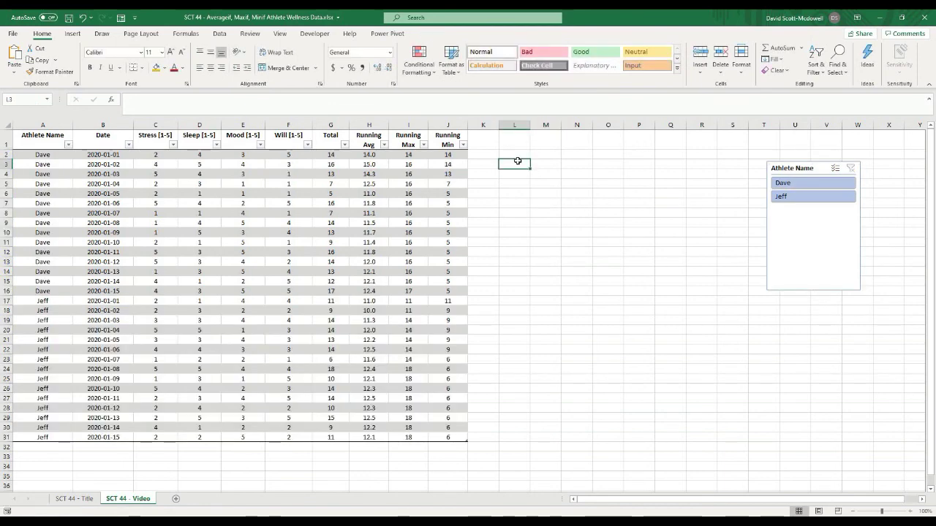
type("VALUE")
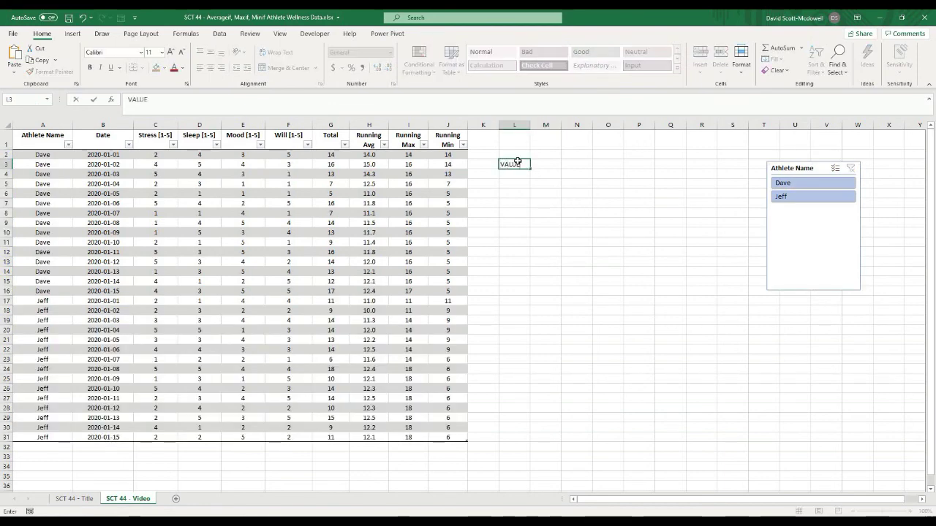
key("Return")
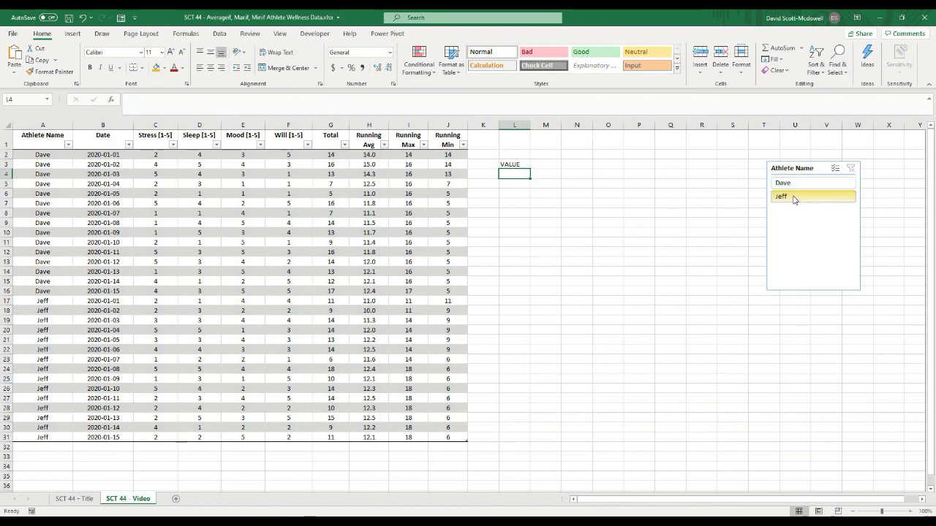
Filter to the second athlete to test the effect on cell L3, and clear the slicer filter.
left_click(795, 200)
left_click(546, 183)
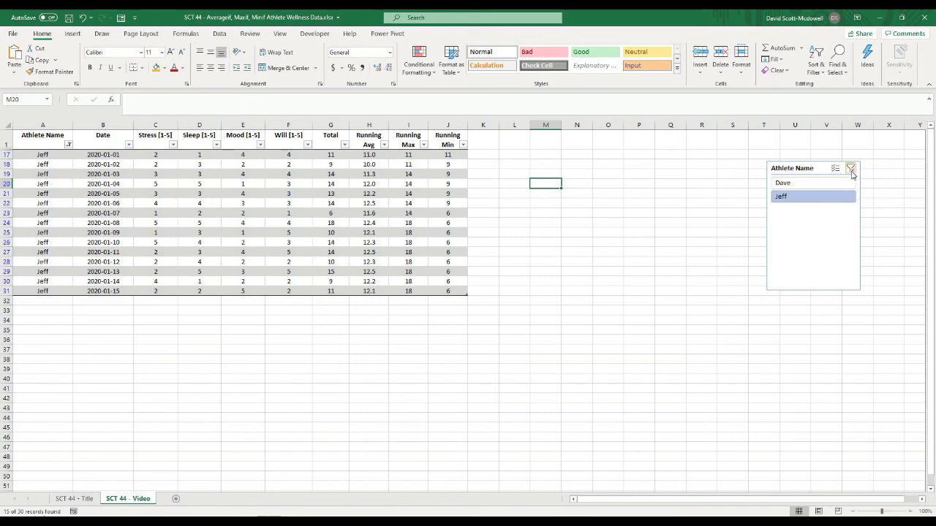
left_click(851, 170)
Delete the text in cell L3 and move the Athlete Name slicer back beside the table at column K.
left_click(514, 163)
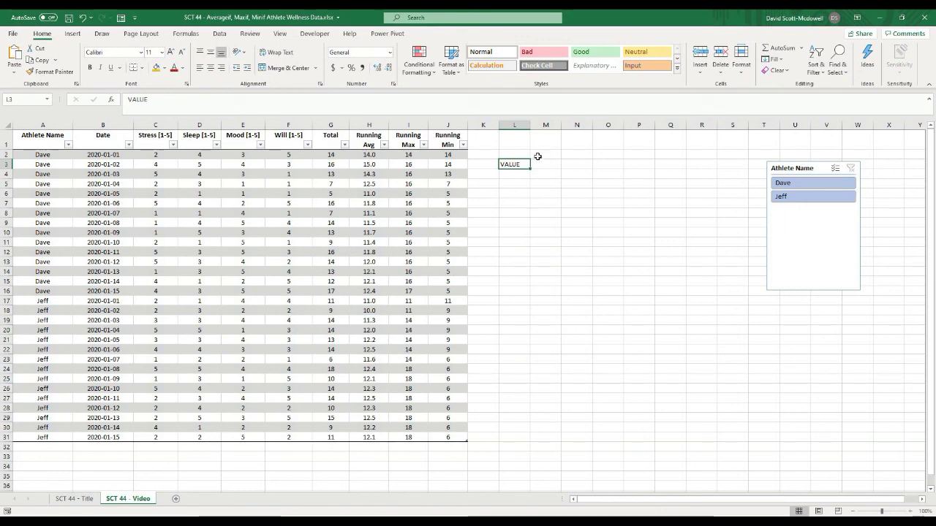
key("Delete")
left_click_drag(798, 164, 513, 153)
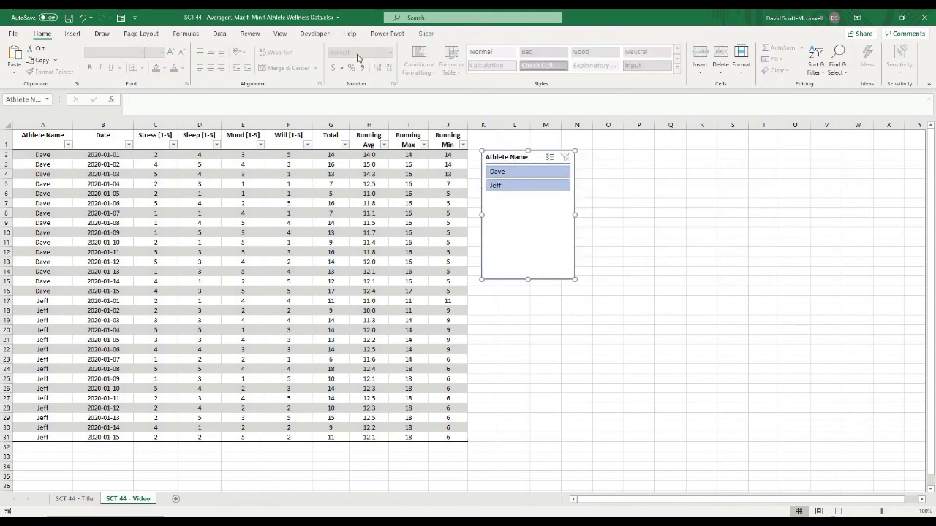
Apply a grey slicer style to the Athlete Name slicer.
left_click(426, 33)
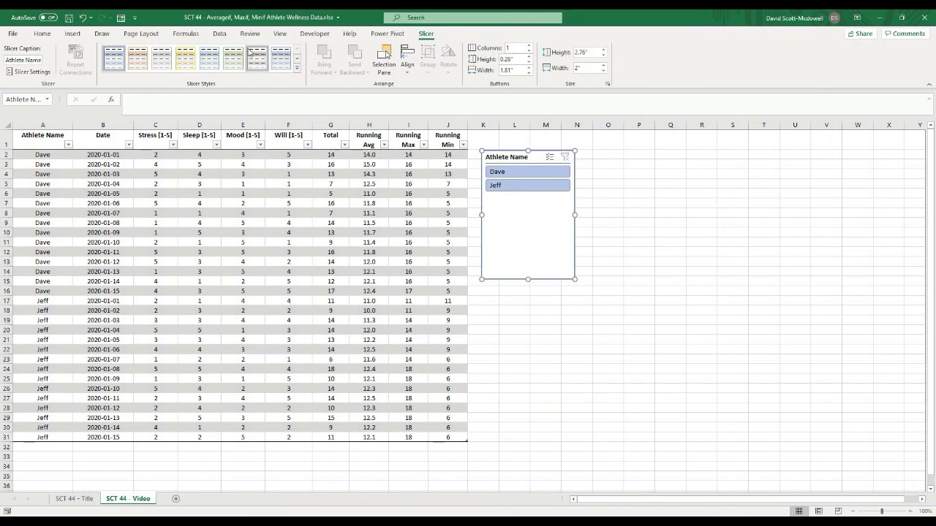
left_click(641, 254)
left_click(565, 320)
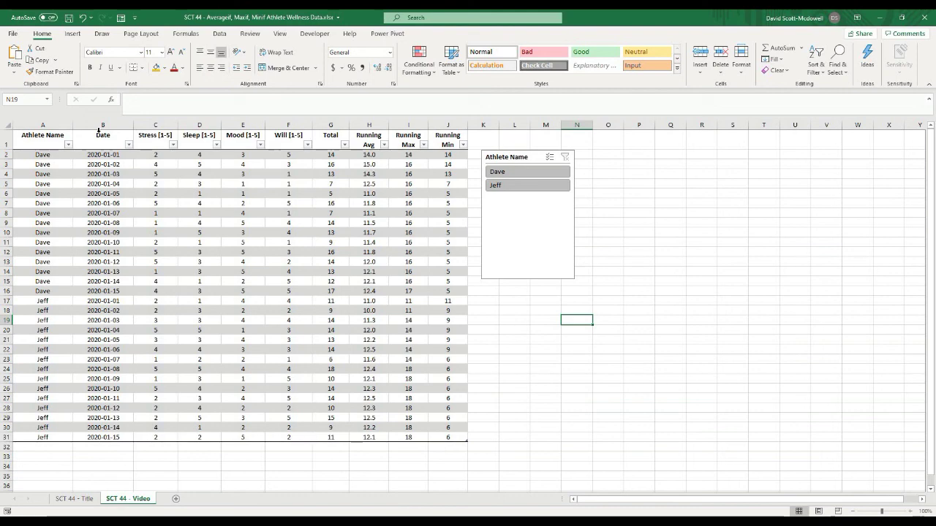
left_click(99, 130)
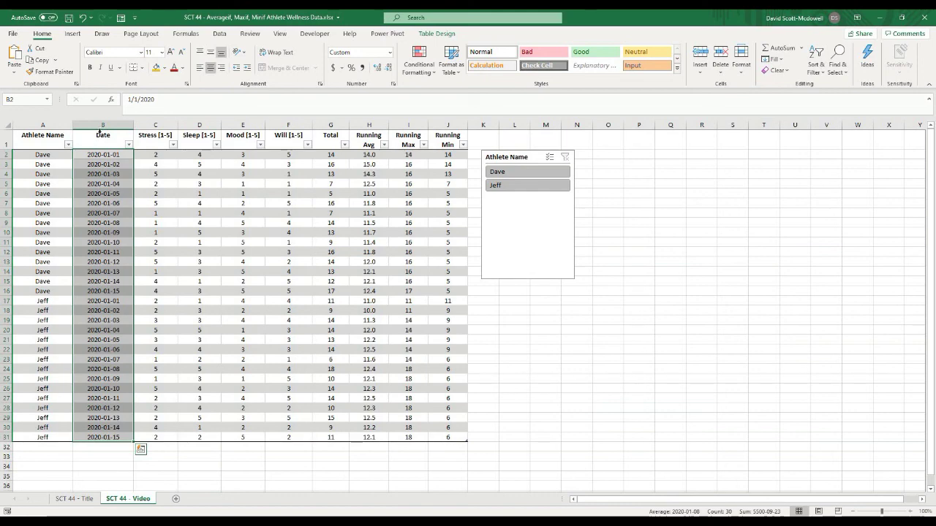
left_click(332, 130)
left_click(368, 131, "ctrl")
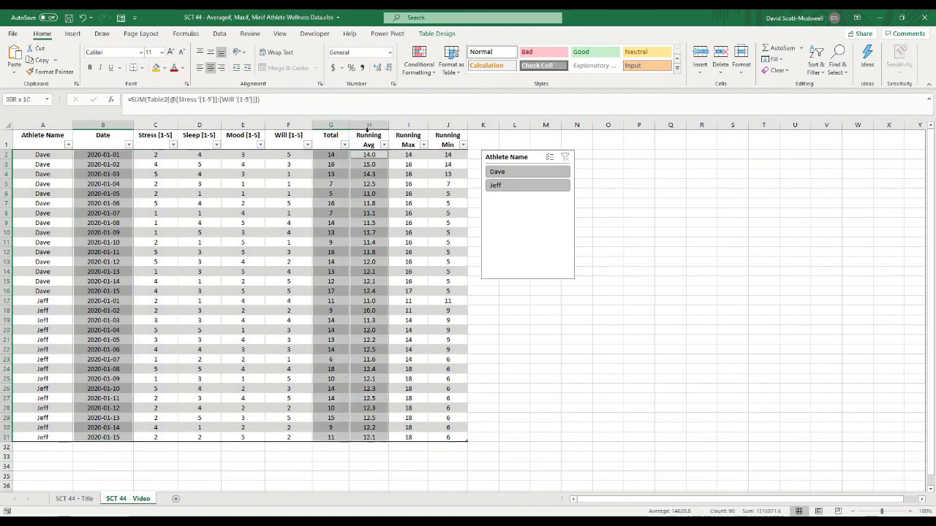
left_click(409, 130, "ctrl")
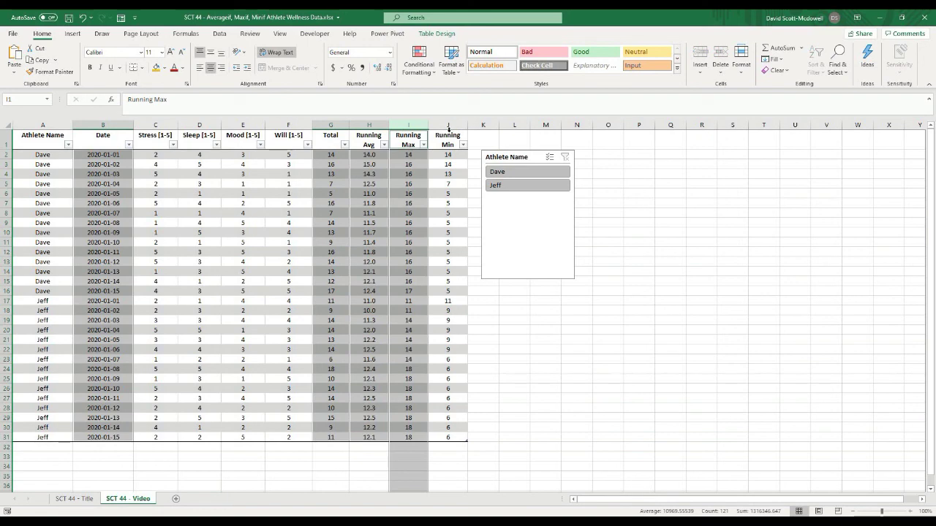
left_click(449, 130, "ctrl")
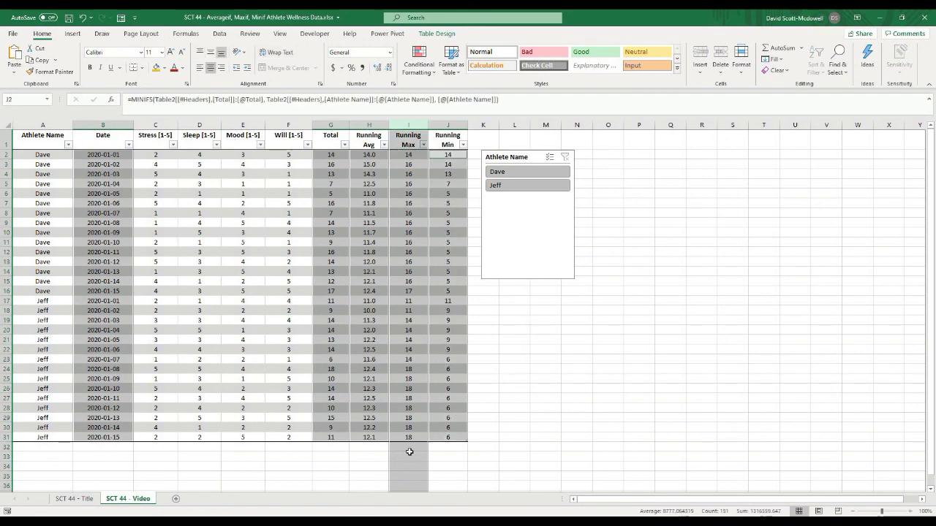
left_click(577, 330)
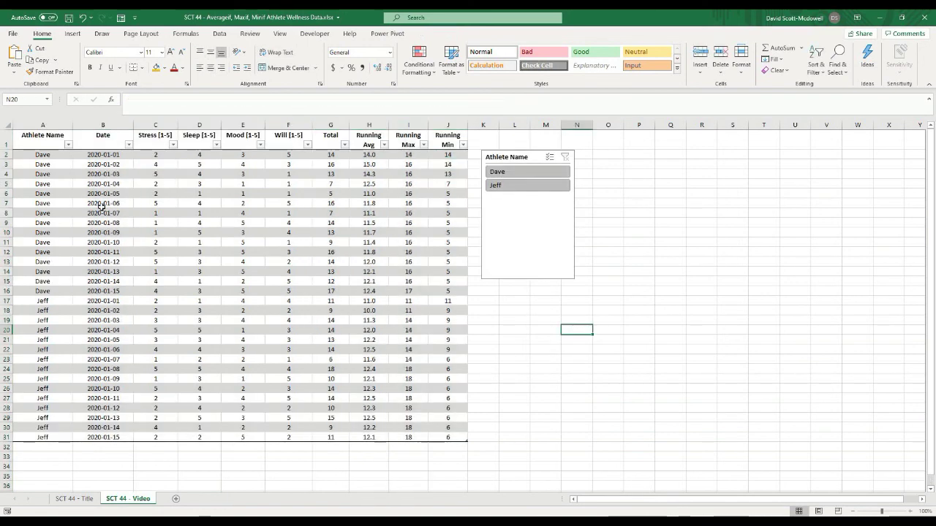
Insert a line chart of Total, Running Avg, Running Max and Running Min by Date, and place it beside the slicer.
left_click(95, 129)
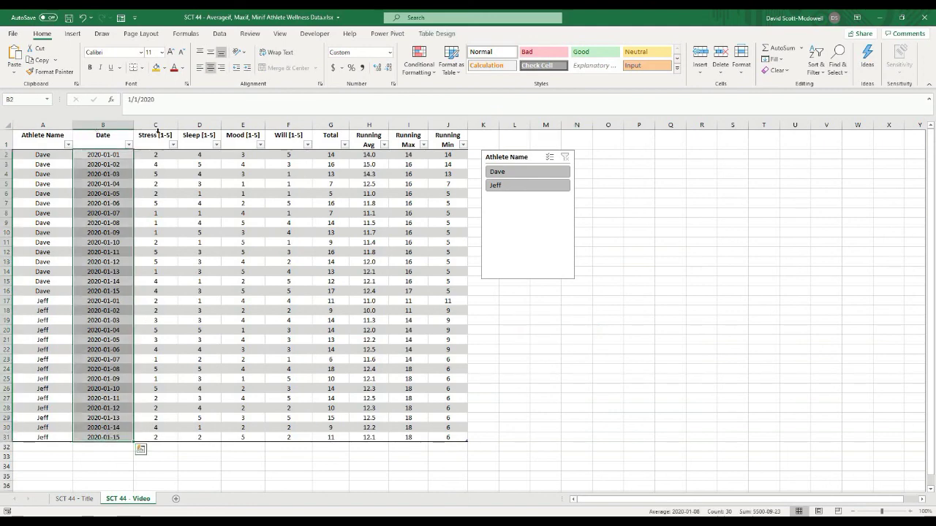
left_click(338, 130, "ctrl")
left_click(369, 130, "ctrl")
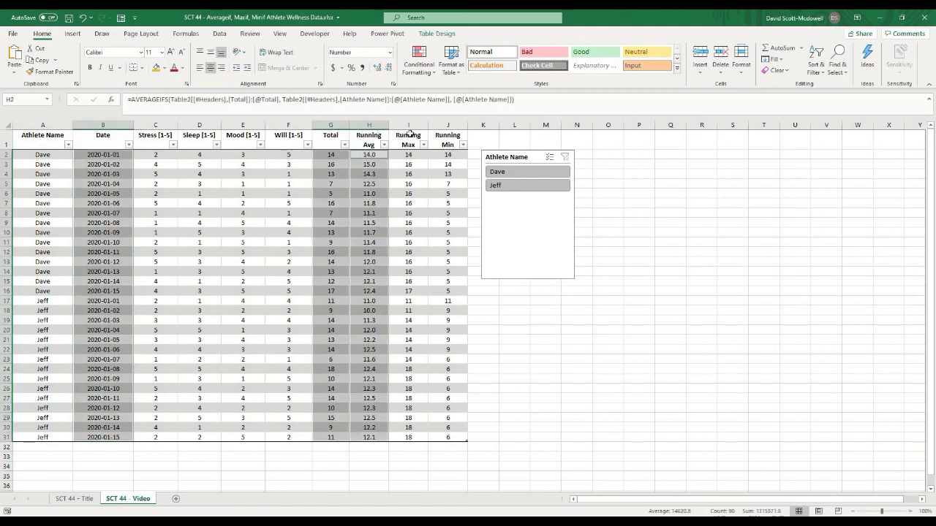
left_click(410, 131, "ctrl")
left_click(446, 134, "ctrl")
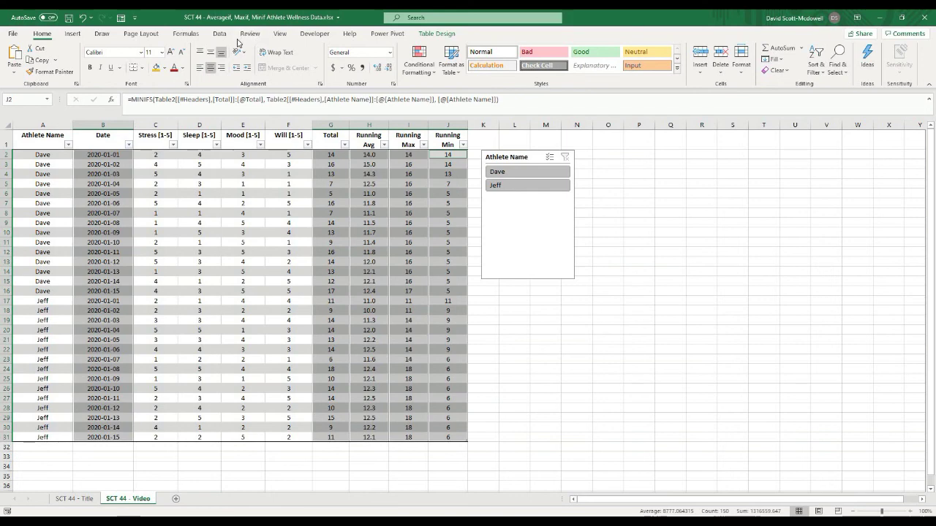
left_click(73, 33)
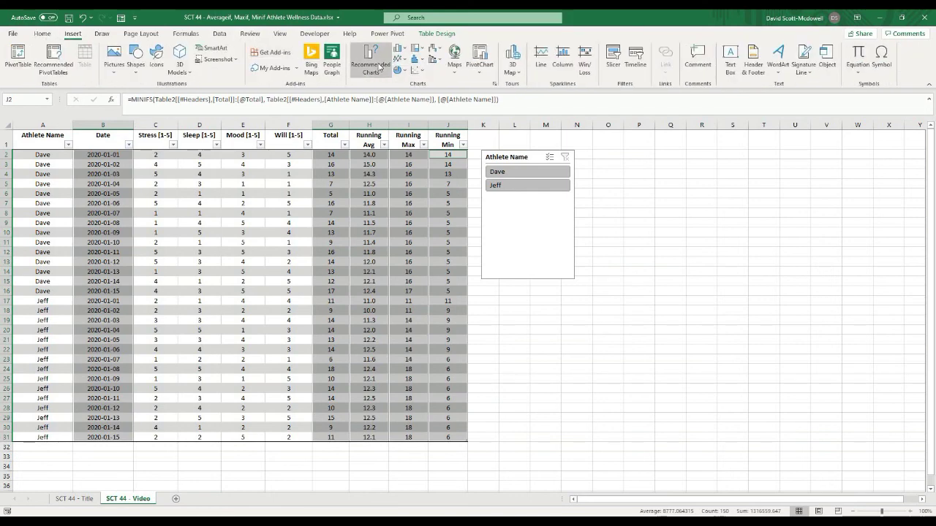
left_click(379, 67)
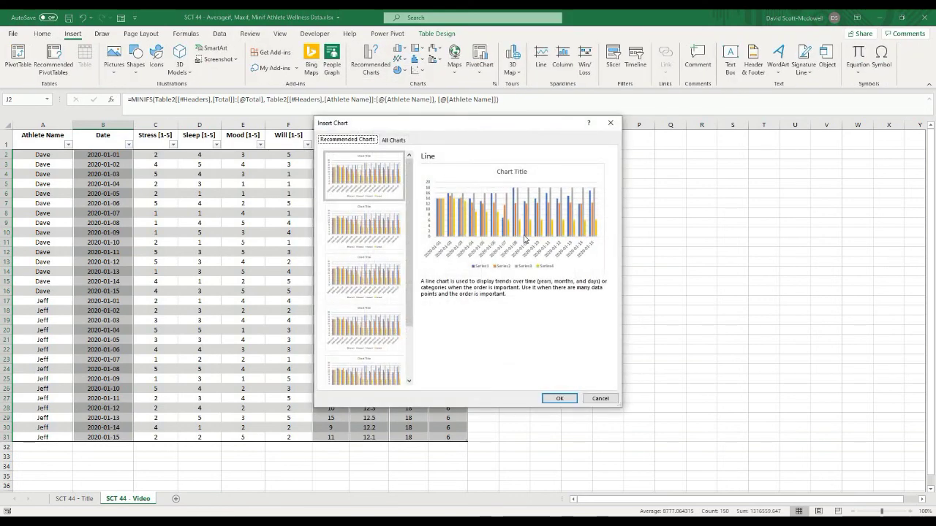
left_click(394, 140)
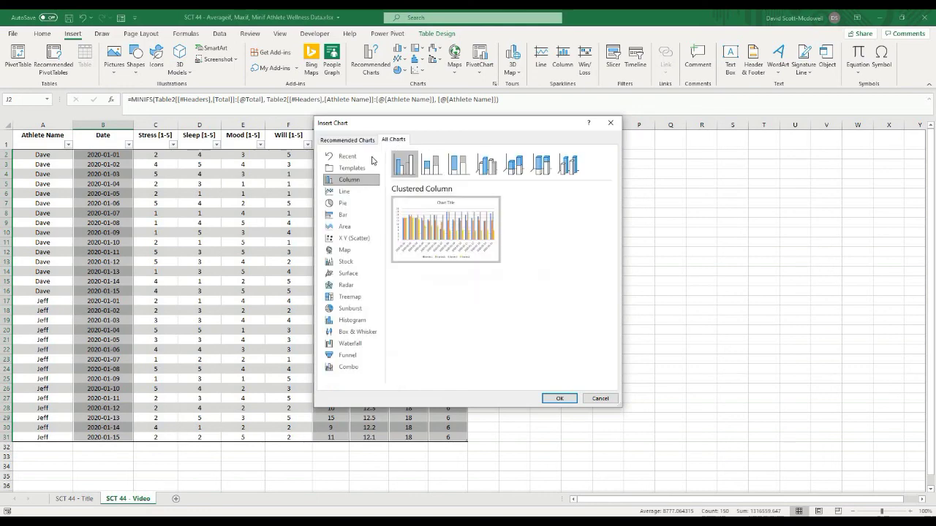
left_click(344, 191)
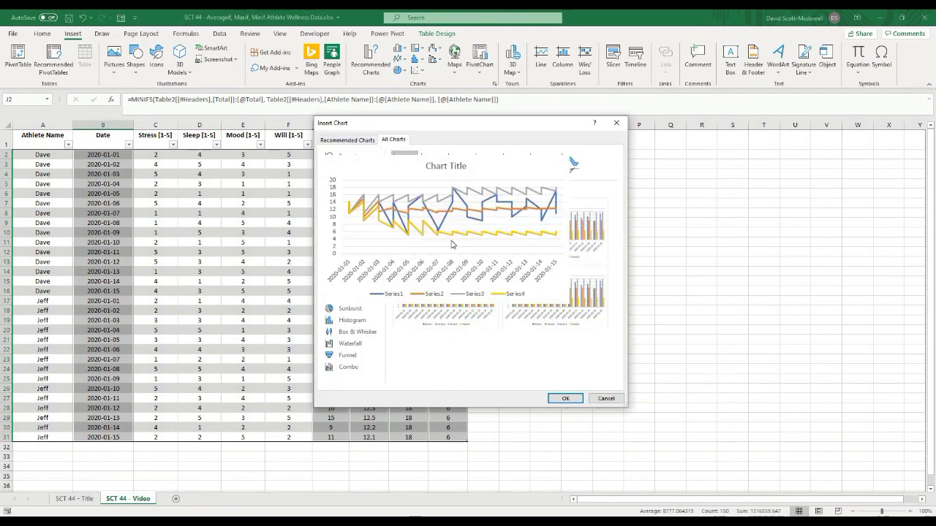
mouse_move(473, 238)
left_click(566, 399)
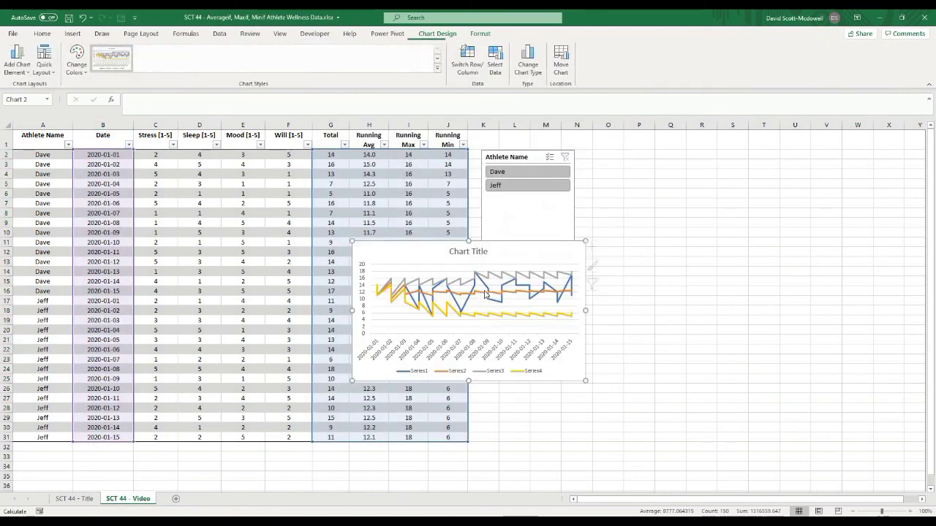
left_click_drag(528, 244, 756, 168)
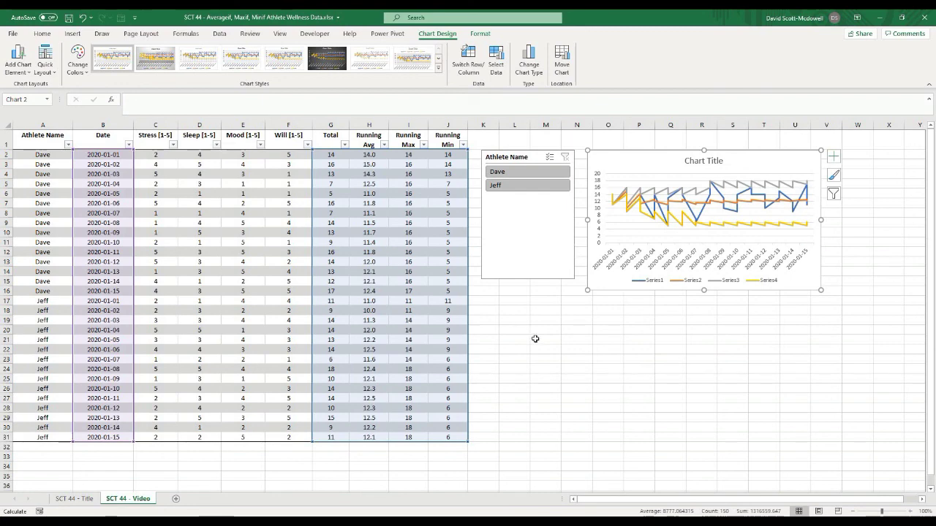
Switch the slicer between the two athletes to test its effect on the chart, and clear the filter.
left_click(536, 339)
left_click(501, 186)
left_click(497, 172)
left_click(497, 186)
left_click(497, 172)
left_click(497, 186)
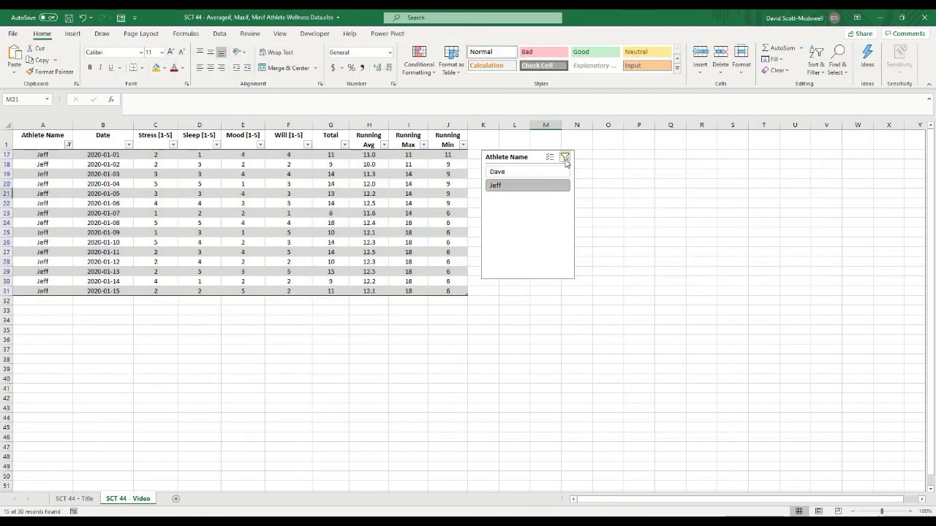
left_click(565, 158)
left_click(546, 378)
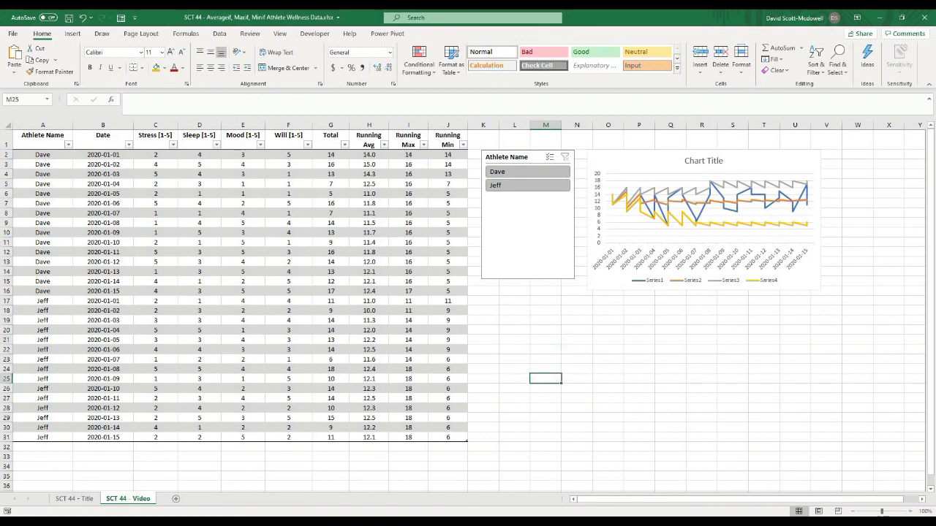
Insert a blank row above the table headers and increase its height to make room for the chart.
left_click(6, 139)
right_click(7, 140)
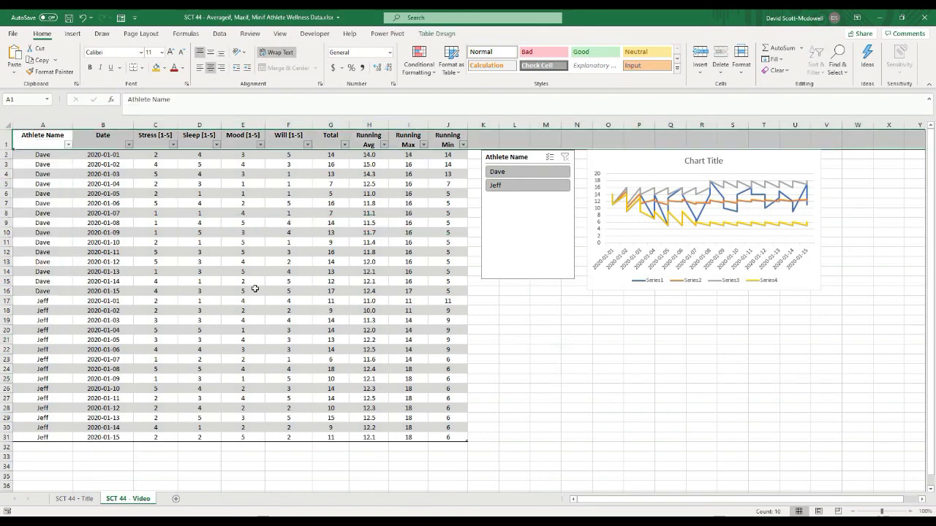
left_click(37, 220)
left_click(525, 376)
left_click_drag(4, 182, 3, 211)
left_click(541, 389)
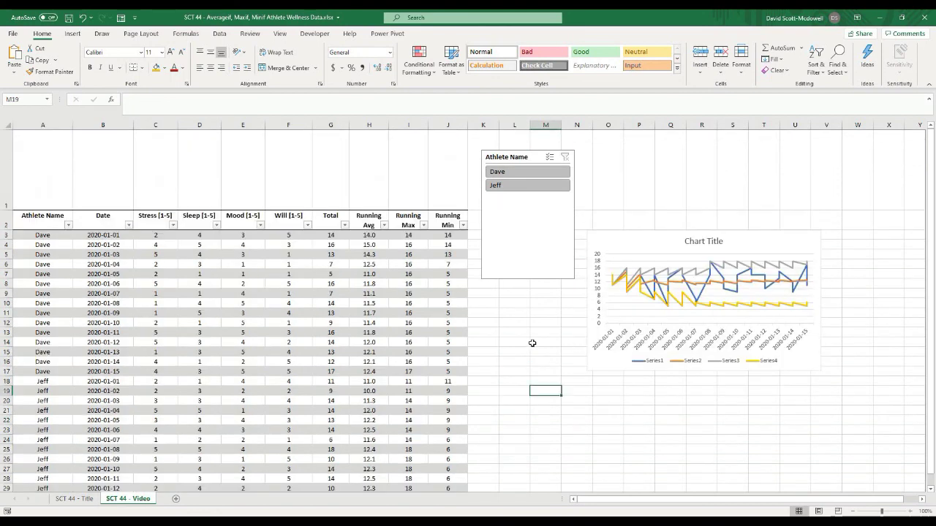
Move the chart into row 1 above the table, stretch it across columns A to J, and make the row taller.
left_click(676, 289)
left_click_drag(648, 234, 17, 130)
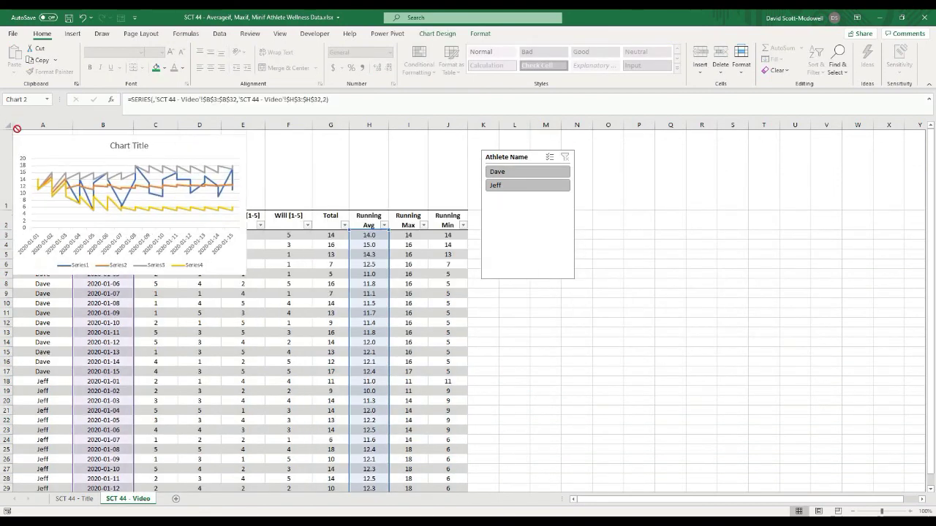
key("ctrl+z")
key("ctrl+y")
left_click_drag(248, 199, 467, 199)
left_click_drag(238, 269, 233, 210)
left_click_drag(9, 210, 8, 245)
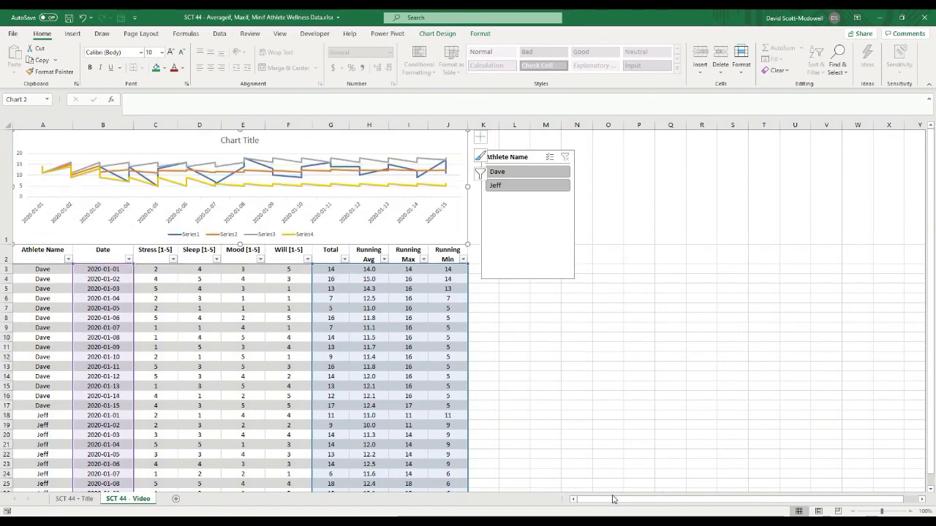
Pull the chart's left and bottom edges slightly inward within row 1.
left_click(13, 188)
left_click_drag(13, 187, 19, 186)
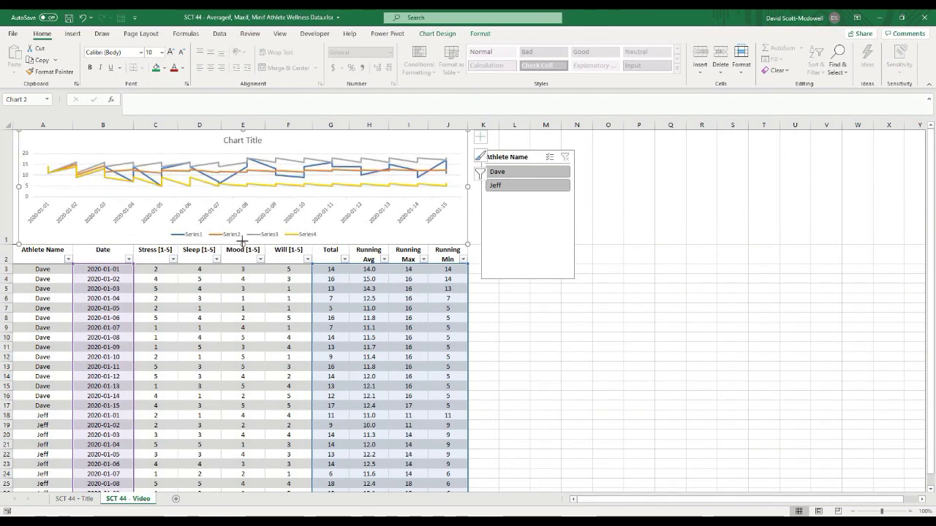
left_click_drag(242, 242, 242, 239)
left_click(573, 324)
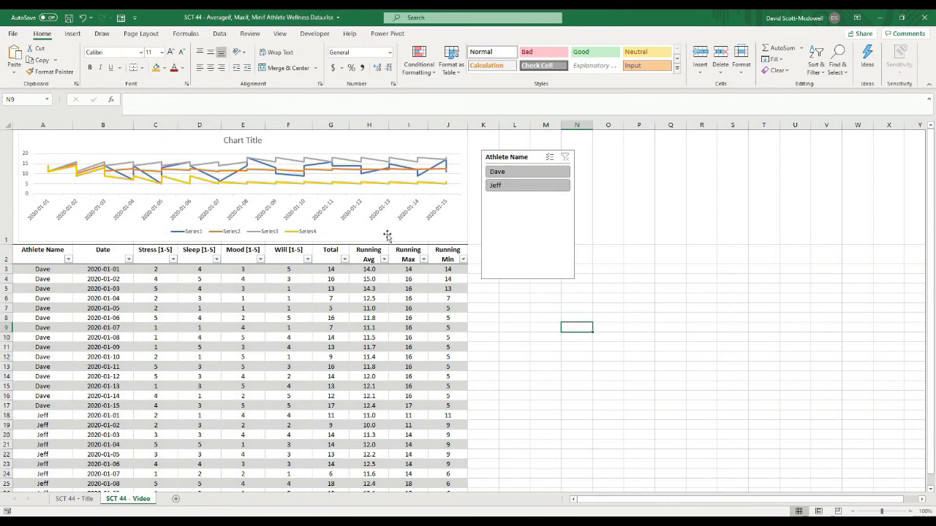
Delete the chart title and extend the plot area downward inside the chart.
left_click(252, 139)
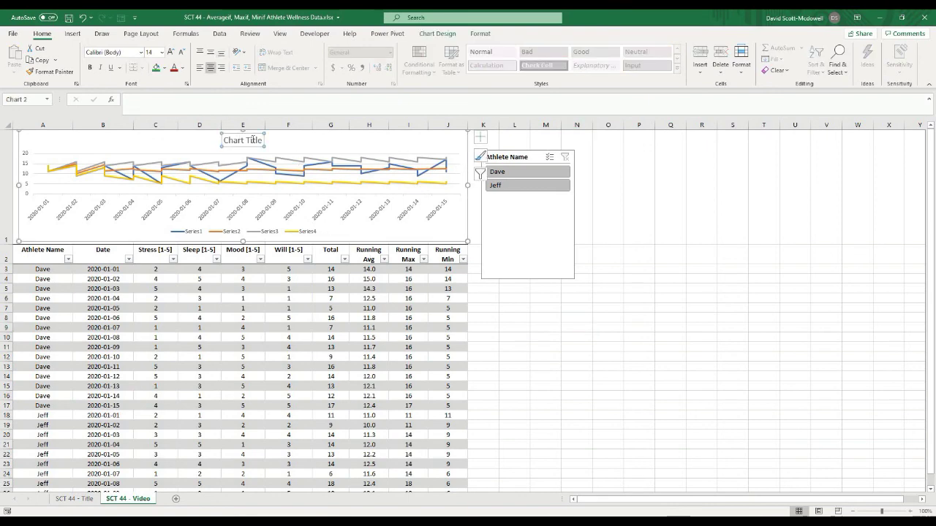
key("Delete")
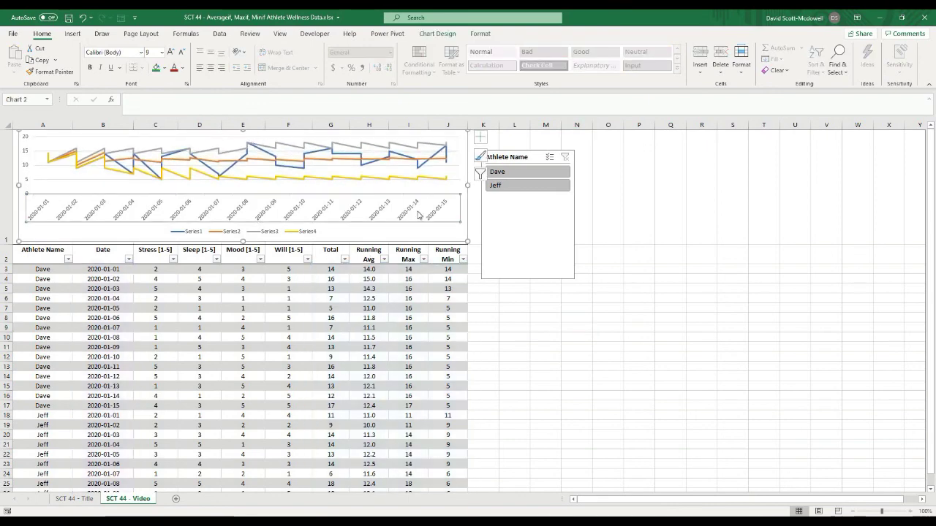
left_click(406, 189)
left_click_drag(460, 193, 462, 209)
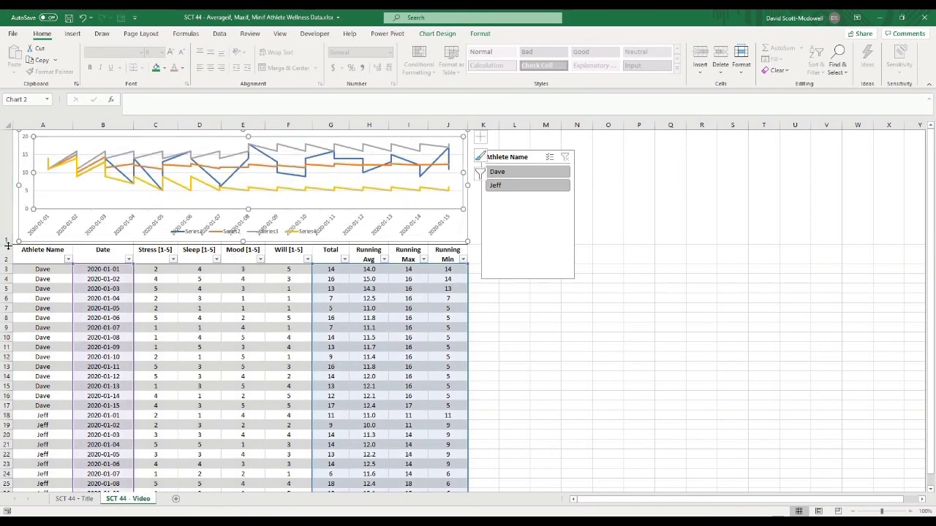
Make row 1 taller and stretch the chart's bottom edge down to fill it.
left_click_drag(7, 242, 83, 260)
left_click(244, 242)
left_click_drag(241, 261, 242, 261)
left_click(629, 344)
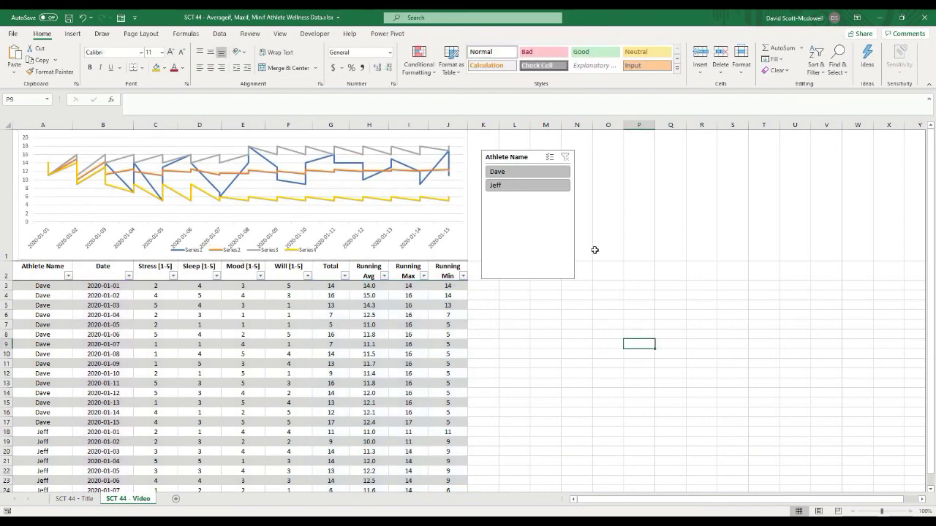
Filter by each athlete in turn to check the chart in row 1, and clear the slicer filter.
left_click(515, 174)
left_click(512, 184)
left_click(513, 173)
left_click(509, 186)
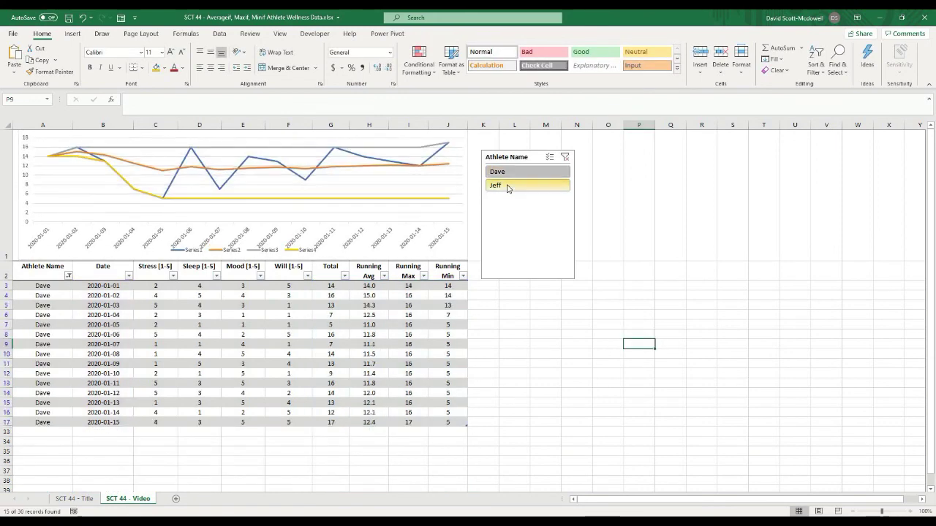
left_click(564, 157)
left_click(577, 364)
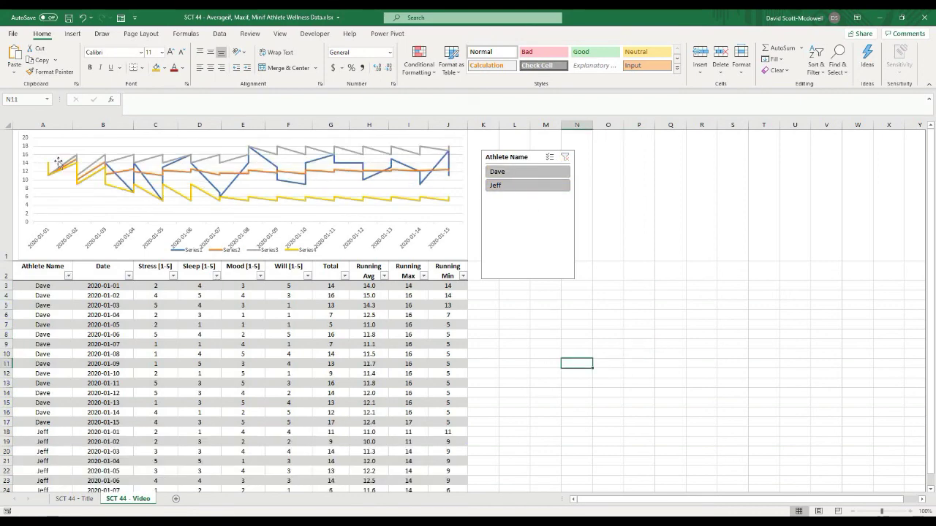
Move the chart legend slightly lower and open the vertical axis's maximum bound for editing.
left_click(233, 251)
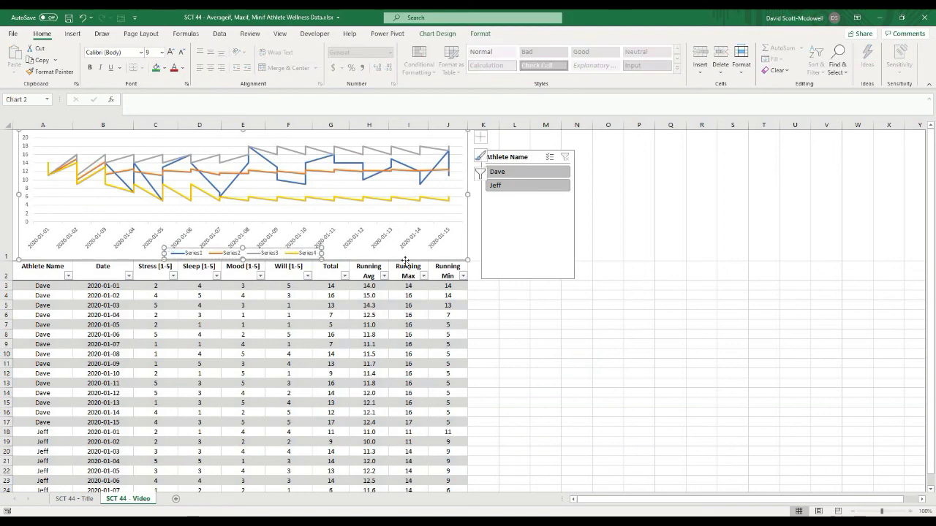
left_click(639, 392)
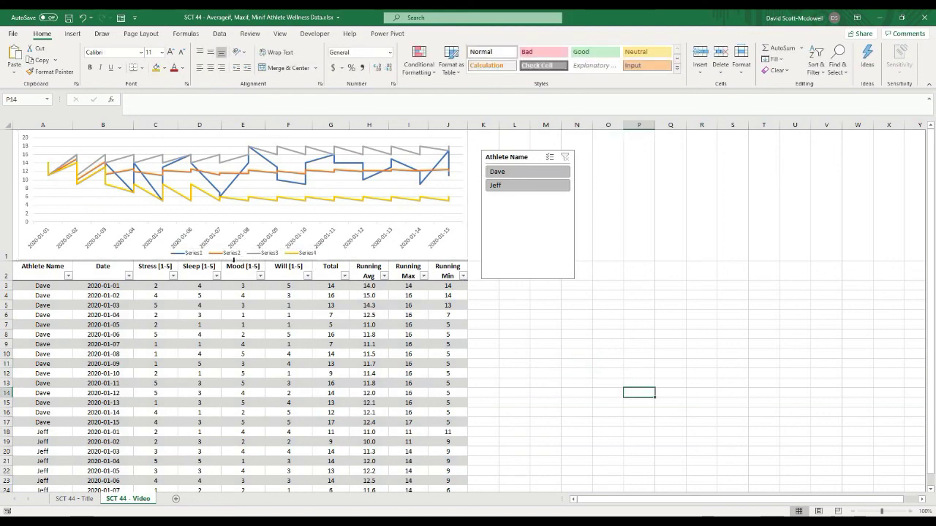
left_click(26, 149)
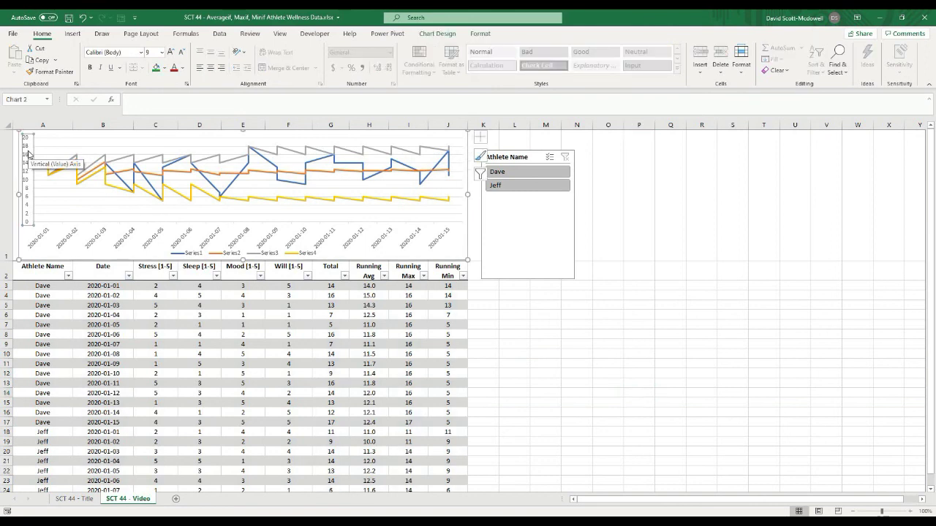
double_click(28, 153)
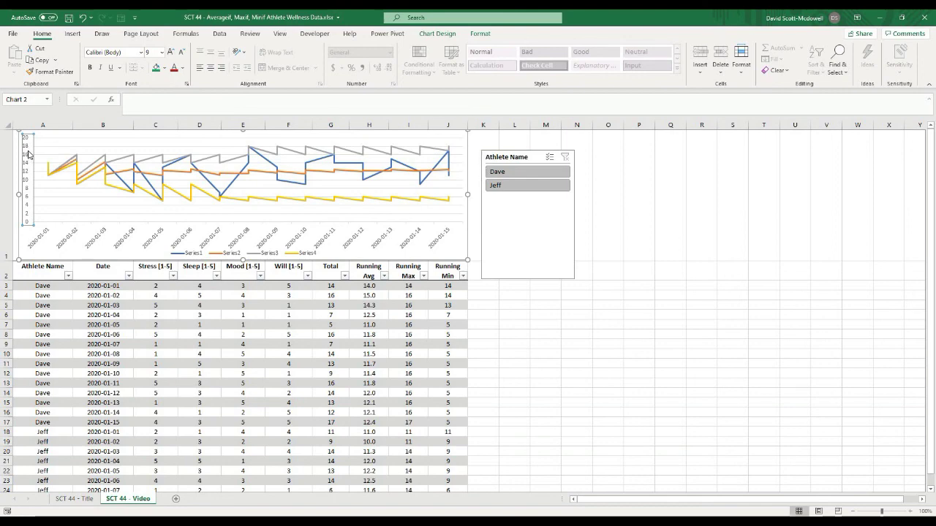
left_click(869, 224)
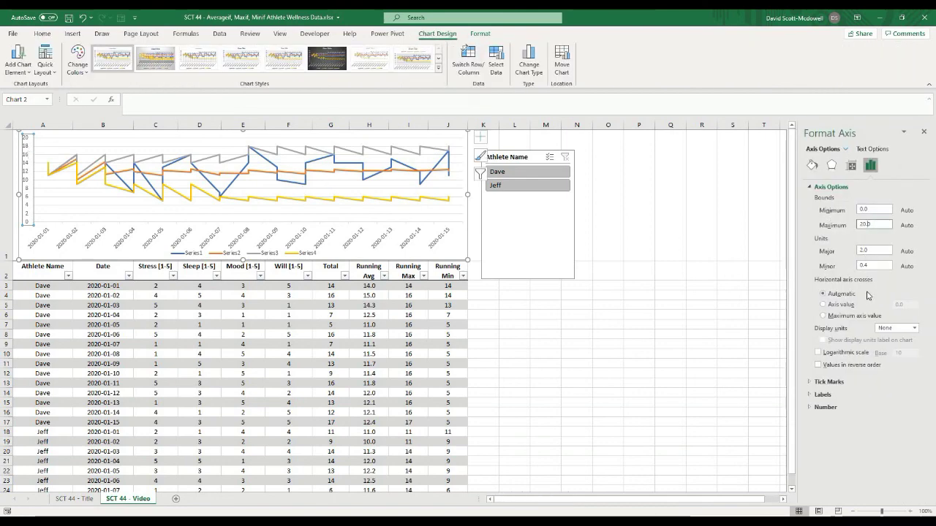
left_click_drag(867, 223, 855, 226)
left_click(862, 224)
Move the Athlete Name slicer down beside the table at column K, starting level with the header row.
left_click(514, 156)
left_click_drag(532, 152, 523, 265)
left_click(663, 285)
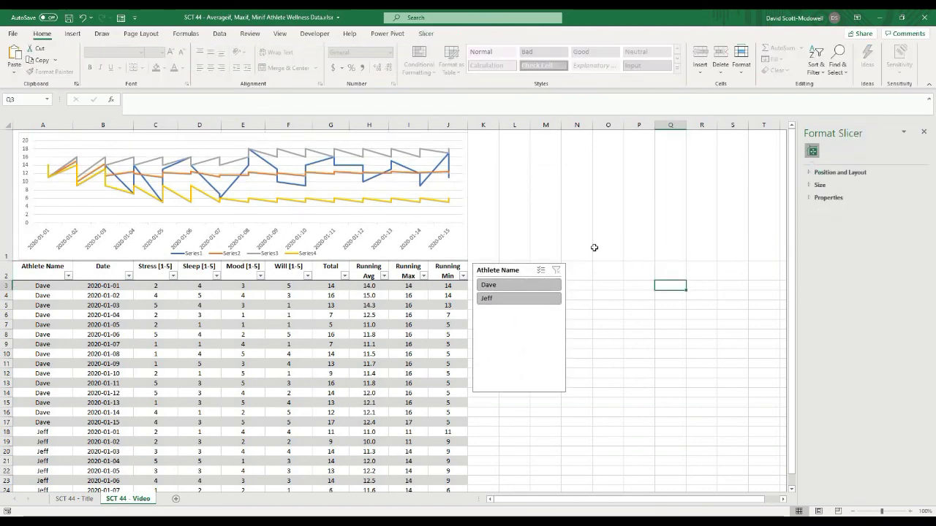
Change the chart type of the Total series (Series1) to Clustered Column, leaving the other series as lines.
left_click(291, 185)
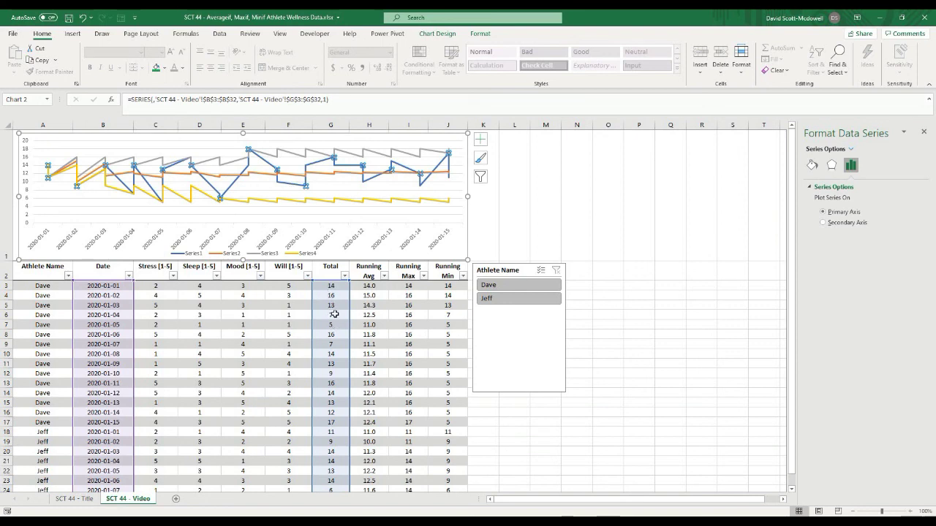
right_click(293, 187)
left_click(315, 221)
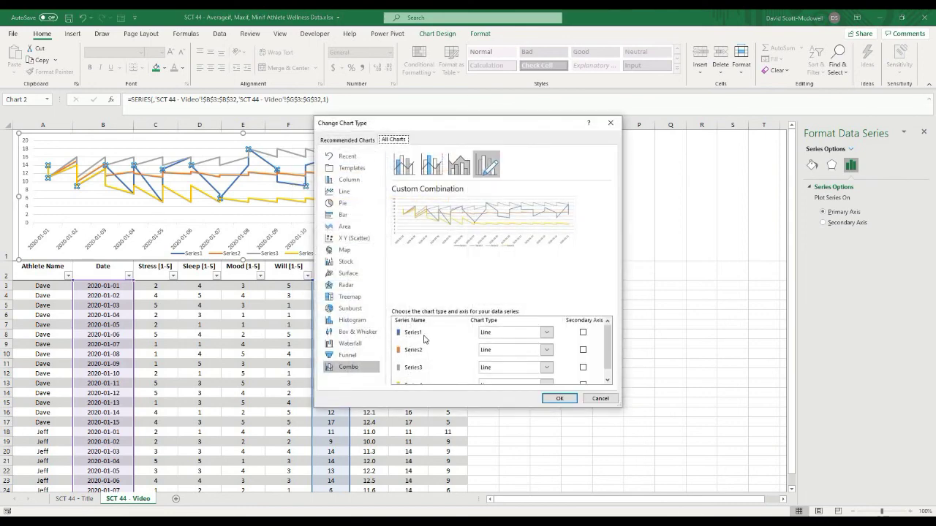
left_click(544, 333)
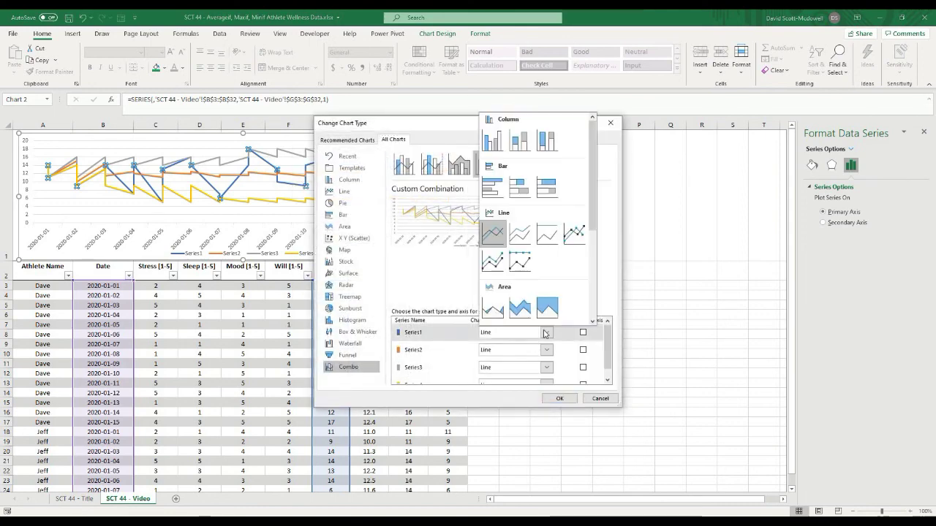
left_click(492, 139)
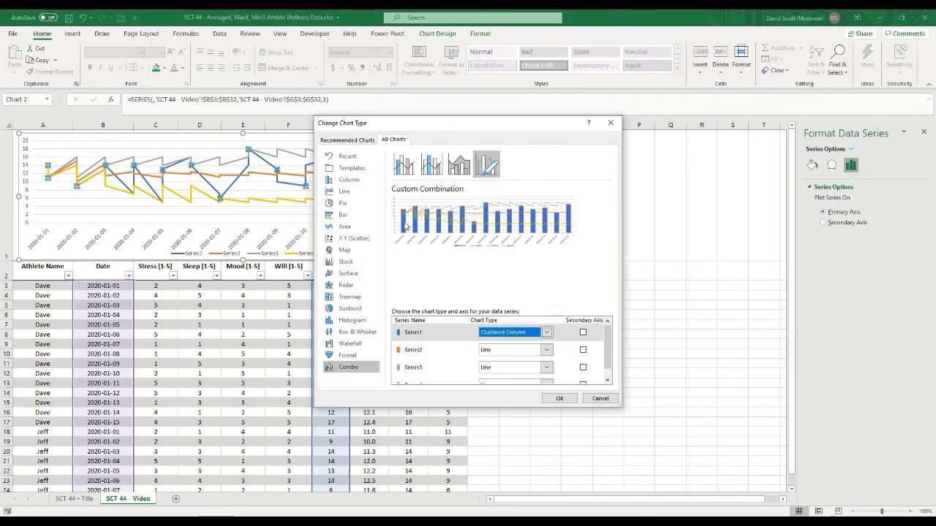
left_click(557, 400)
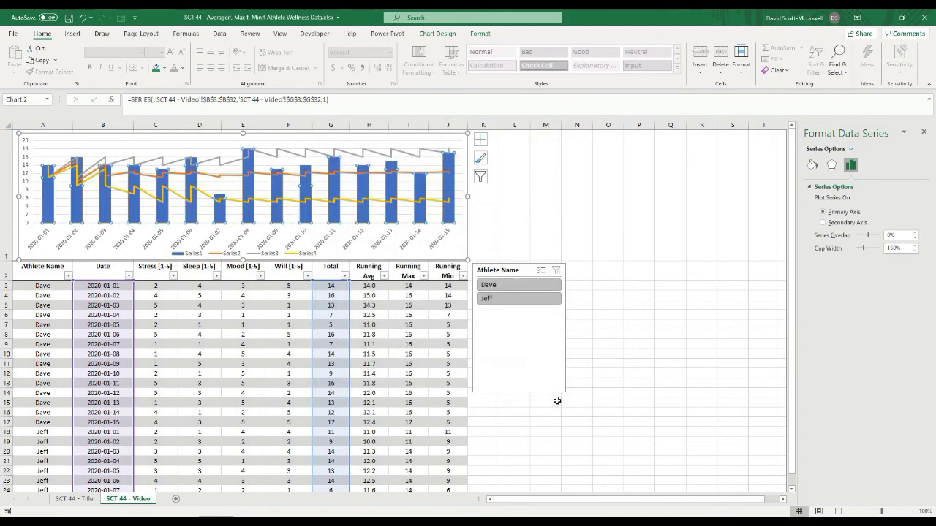
left_click(693, 306)
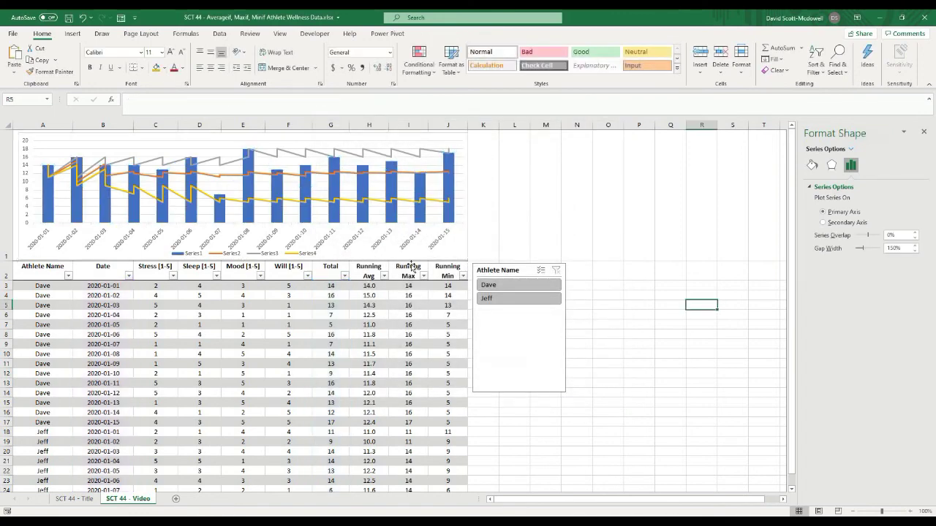
Recolor the Running Max line (Series3) in the chart with a green outline.
left_click(220, 162)
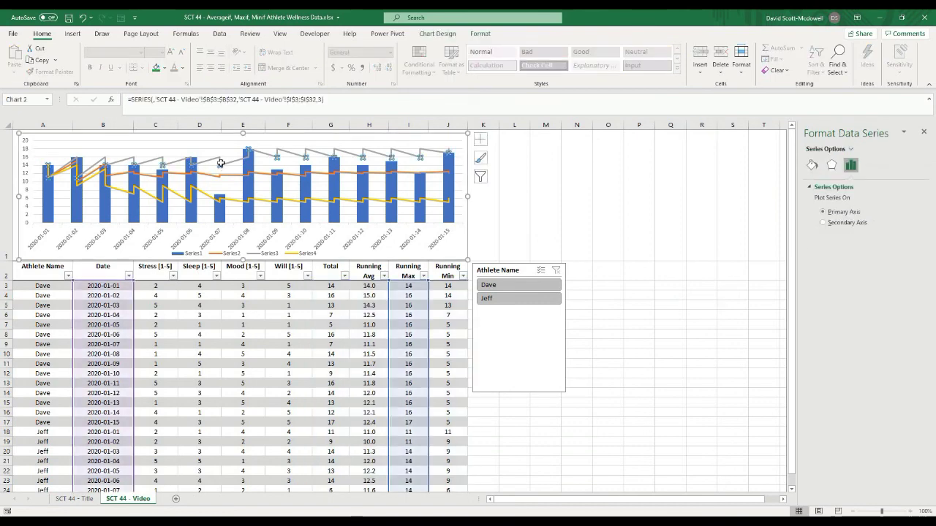
left_click(230, 166)
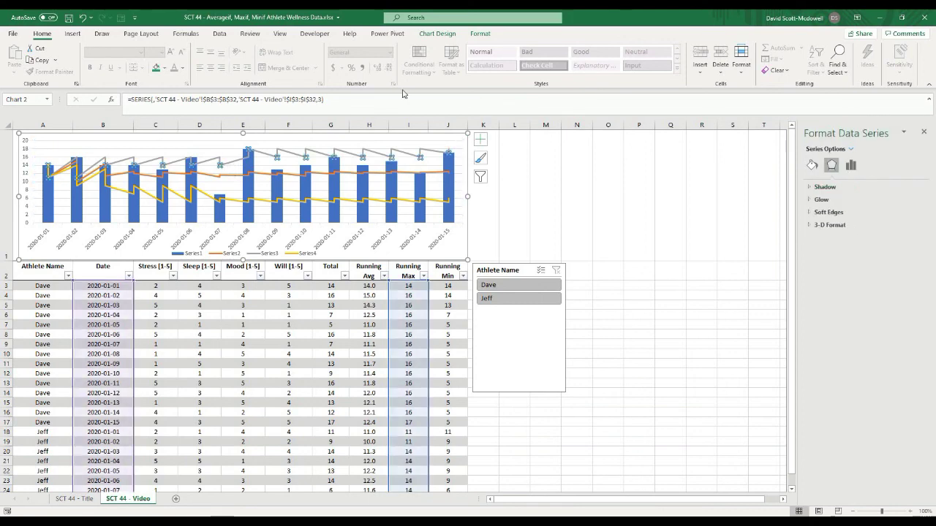
left_click(480, 34)
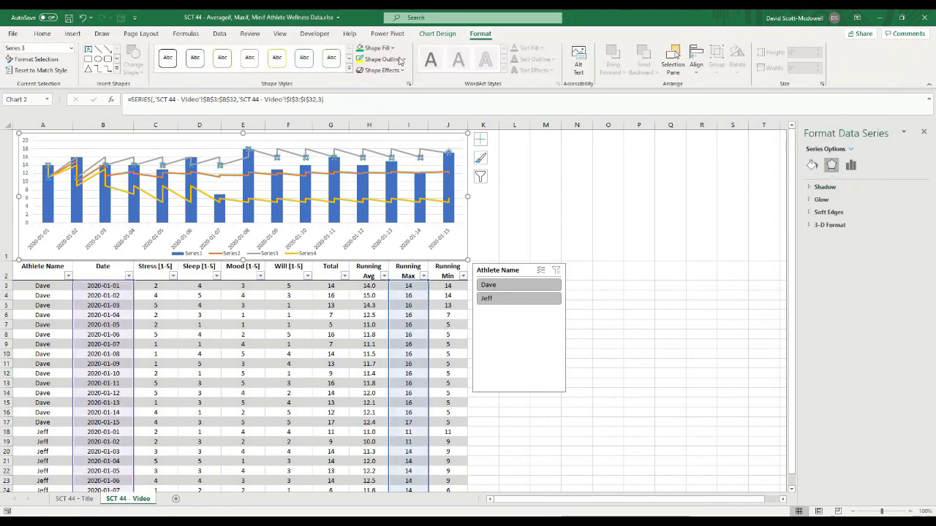
left_click(381, 59)
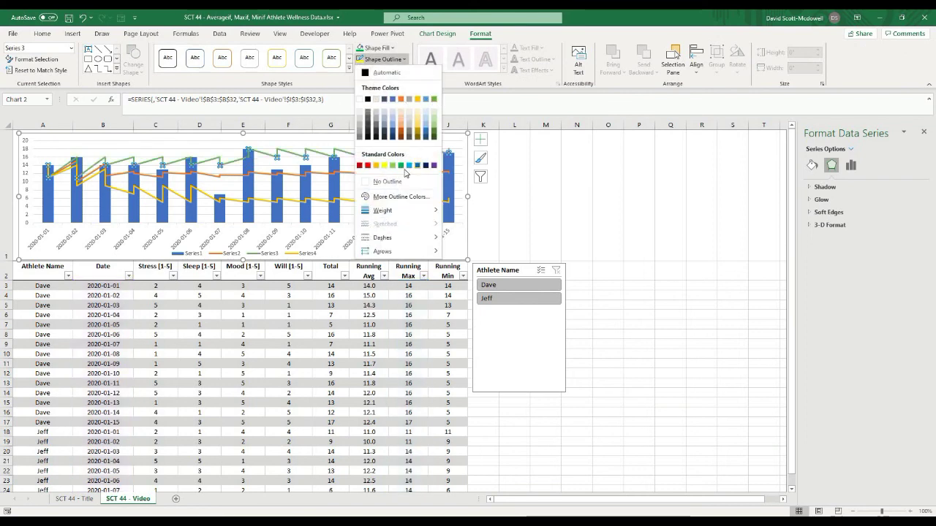
left_click(434, 100)
left_click(220, 253)
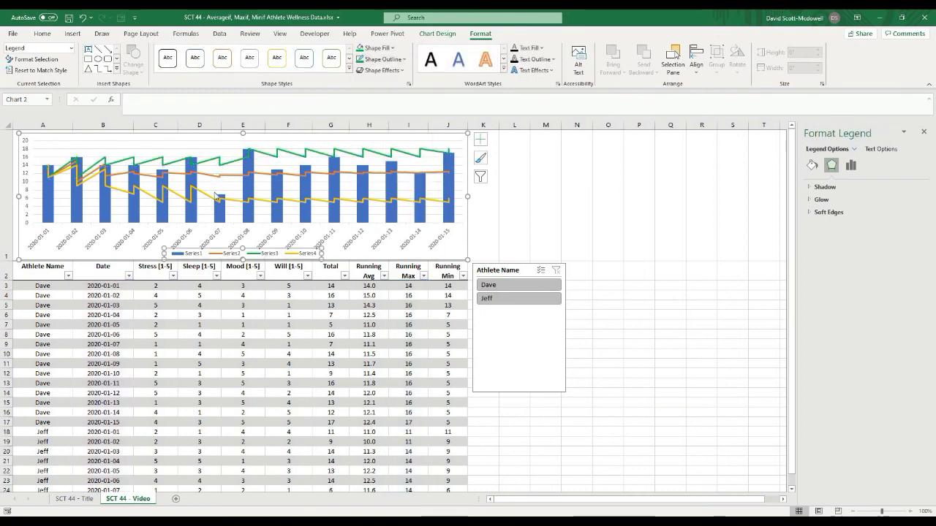
Recolor the Running Min line (Series4) in the chart with the standard red outline.
left_click(217, 202)
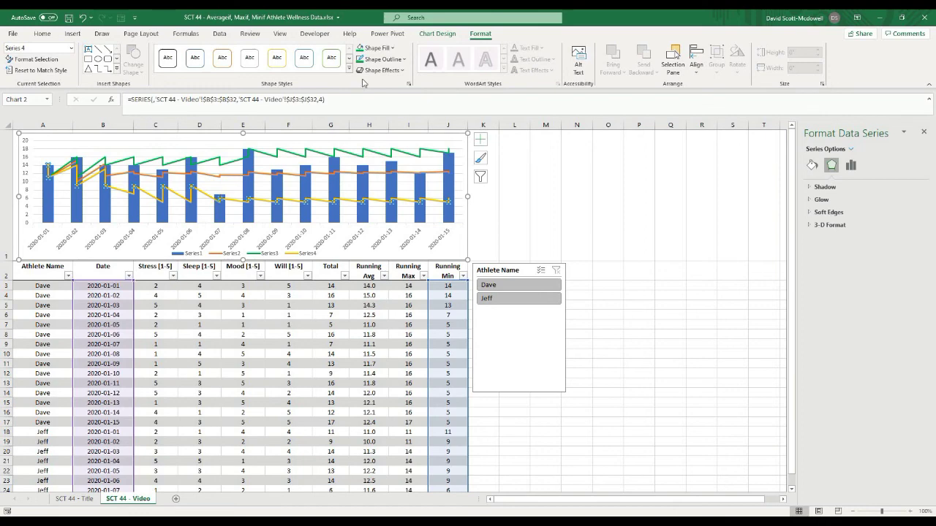
left_click(383, 59)
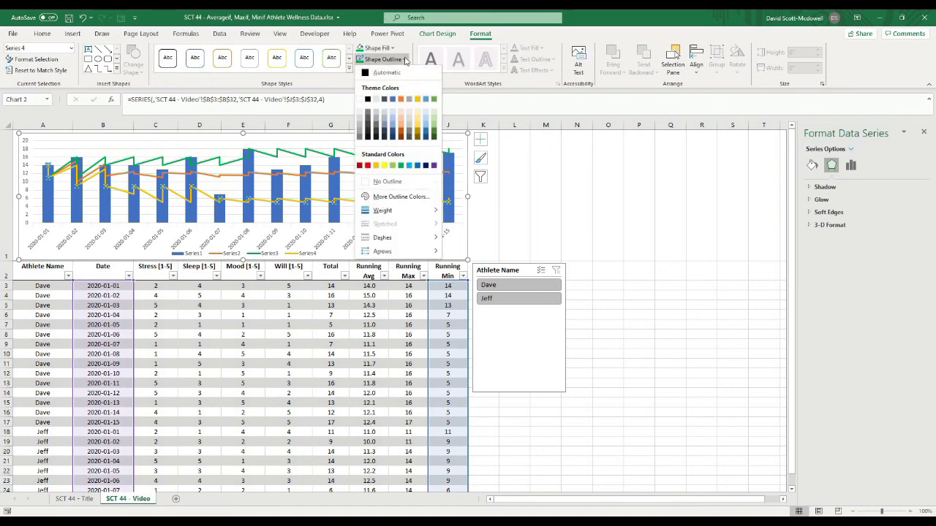
left_click(367, 165)
Recolor the Running Avg line (Series2) in the chart with the standard yellow outline and deselect the chart.
left_click(366, 173)
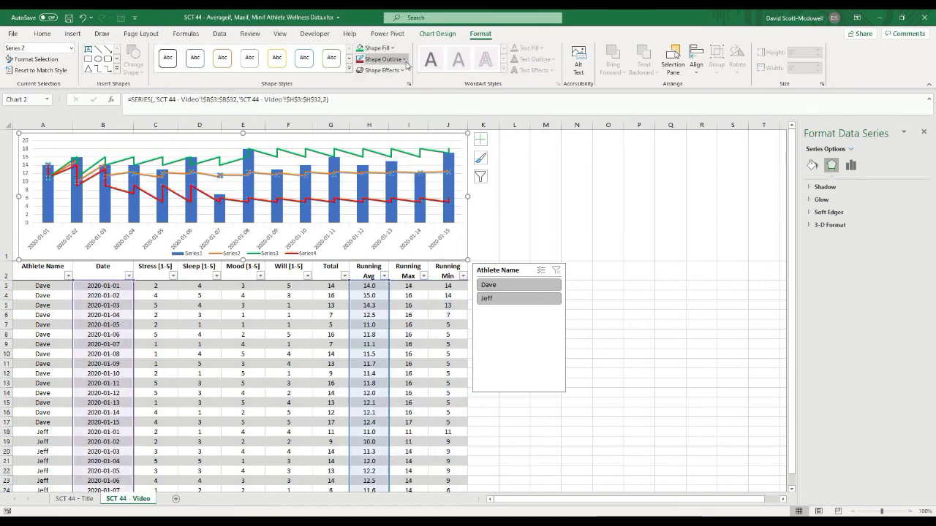
left_click(383, 60)
left_click(385, 166)
left_click(615, 200)
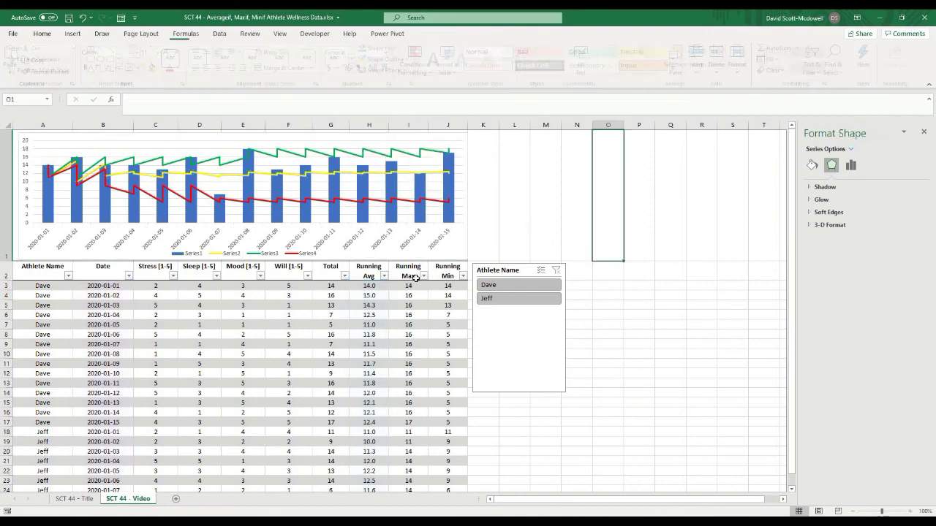
Filter the table and chart by each athlete in turn with the slicer, leaving the first athlete selected.
left_click(501, 287)
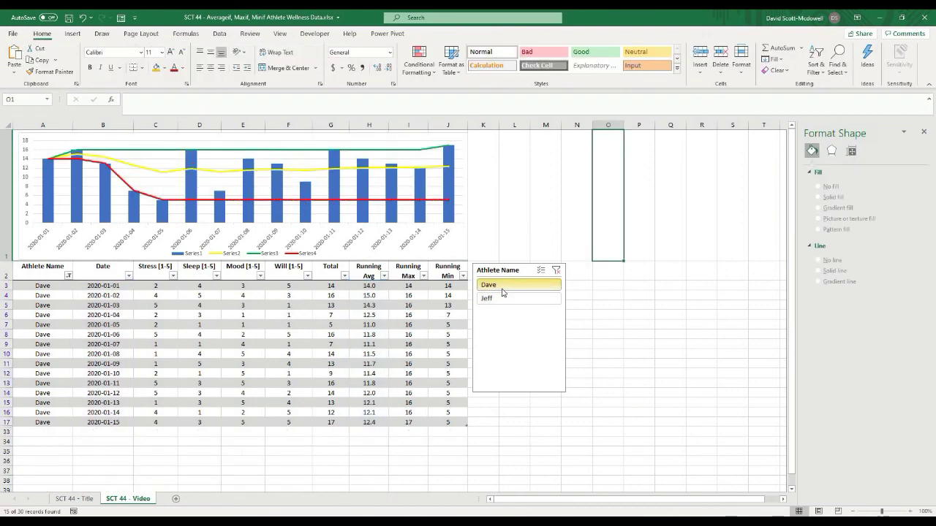
left_click(500, 298)
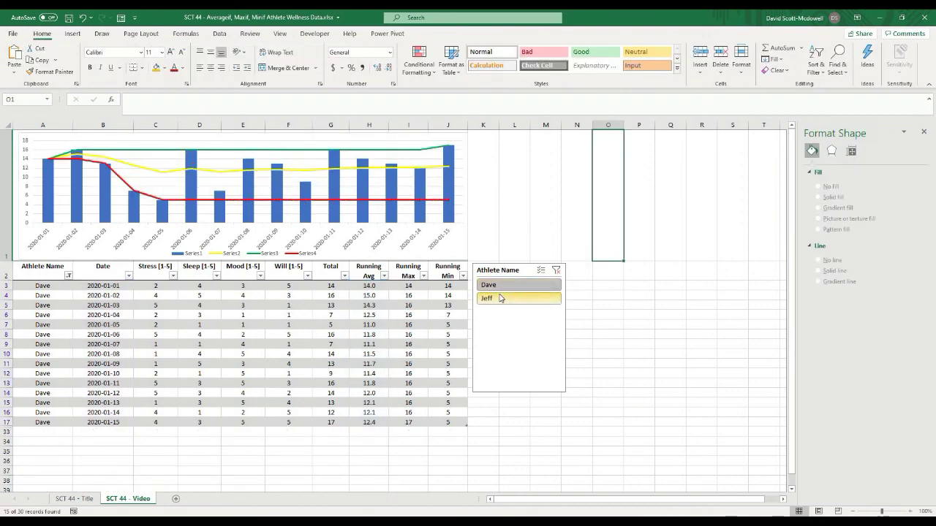
left_click(501, 286)
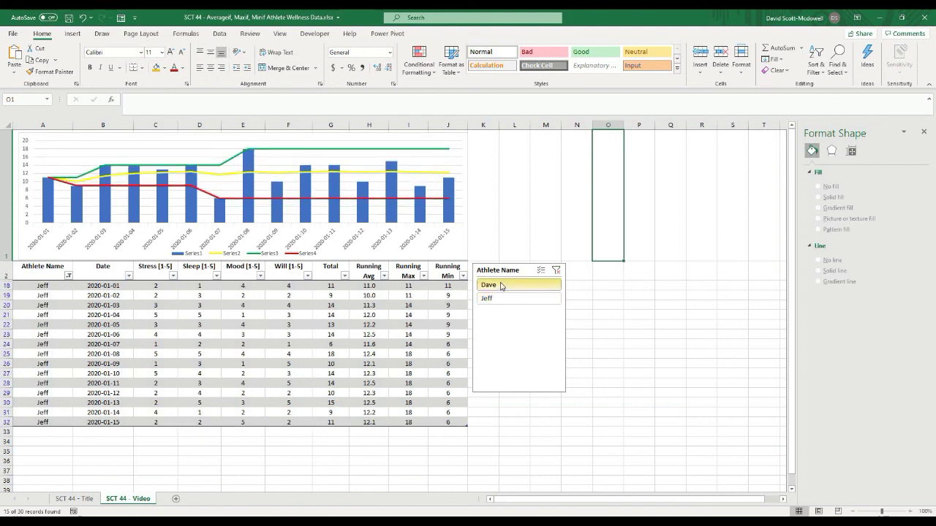
left_click(619, 302)
left_click(519, 298)
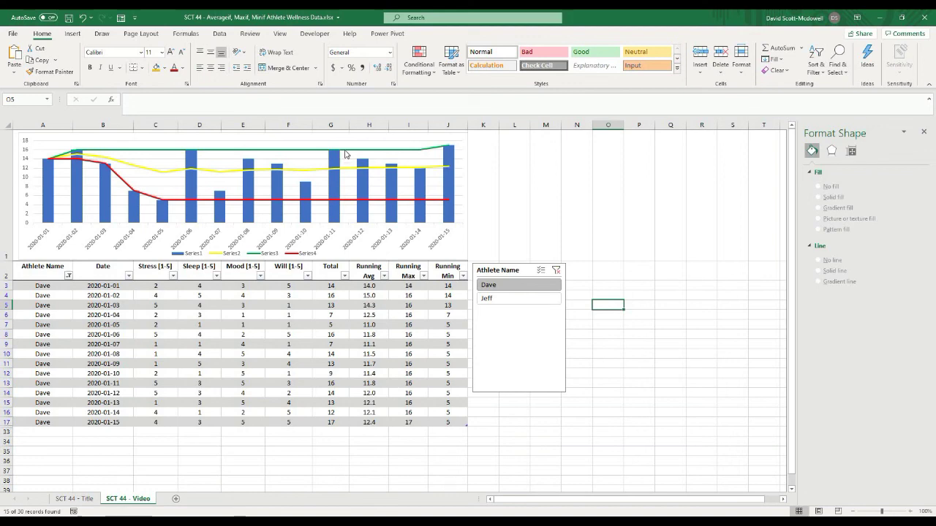
Examine the Total columns in the chart and compare both athletes through the slicer, returning to the first athlete.
left_click(161, 218)
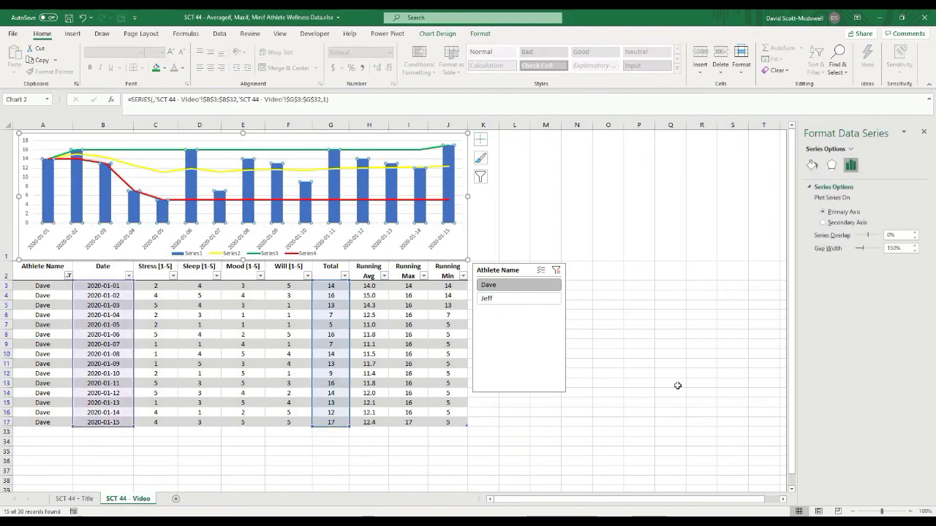
left_click(644, 269)
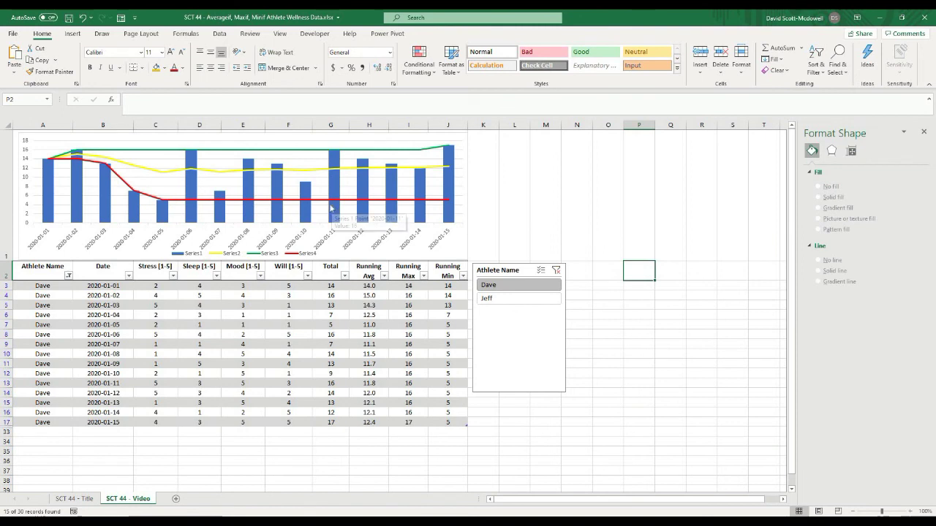
left_click(511, 299)
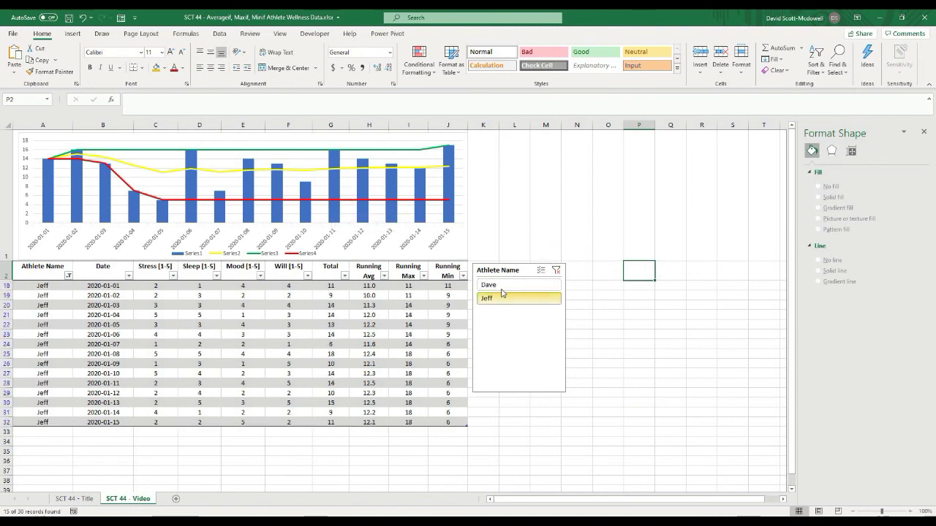
left_click(501, 286)
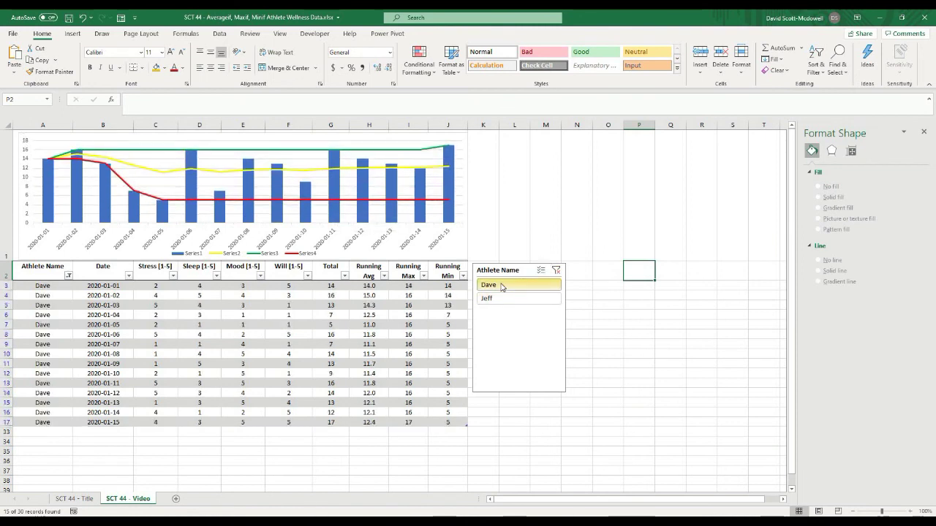
left_click(625, 334)
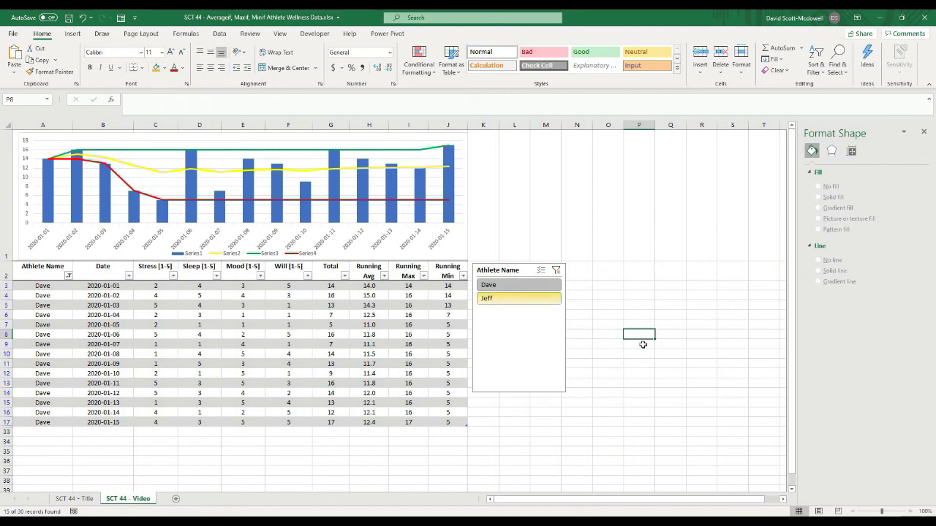
left_click(628, 313)
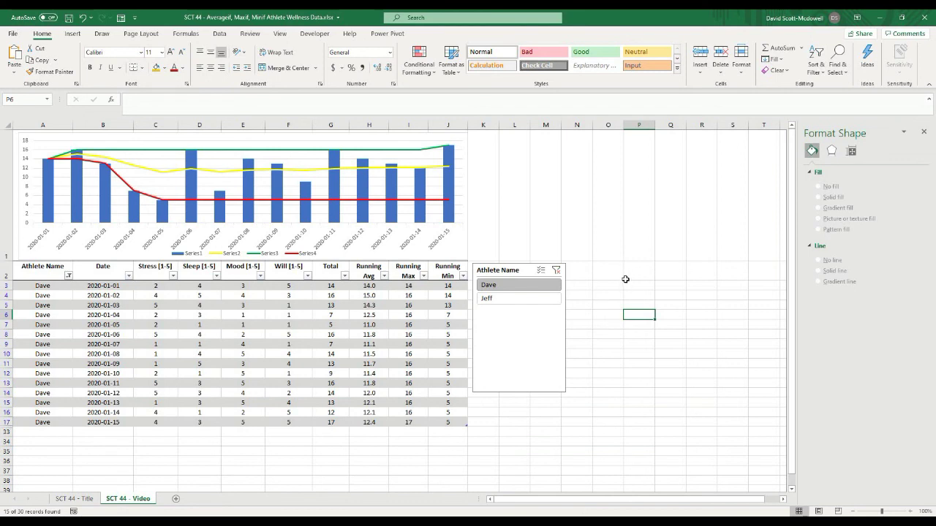
left_click(626, 362)
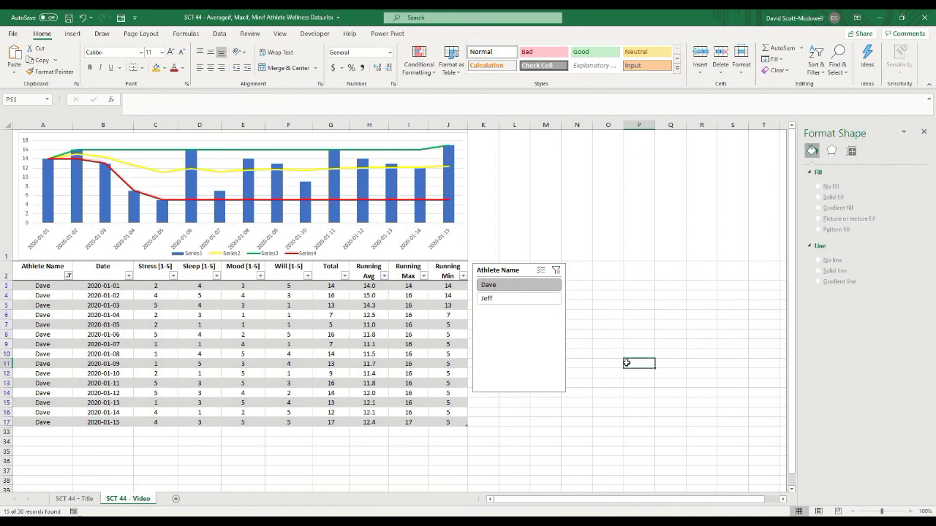